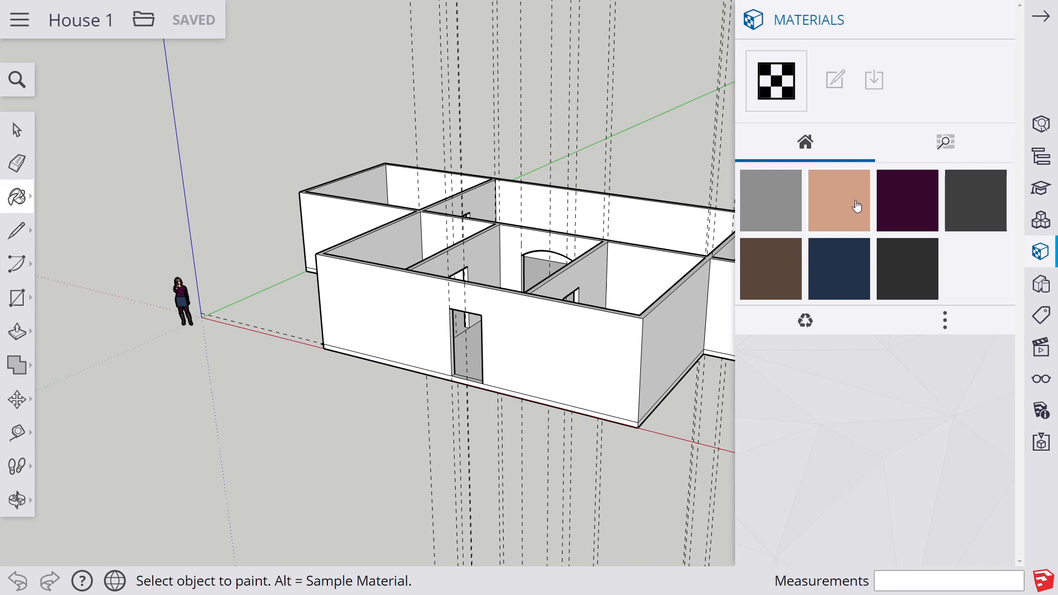
Step: Paint the house's front-facing exterior walls and the visible side walls with Brick Antique 01 from the Brick, Cladding and Siding collection
left_click(945, 145)
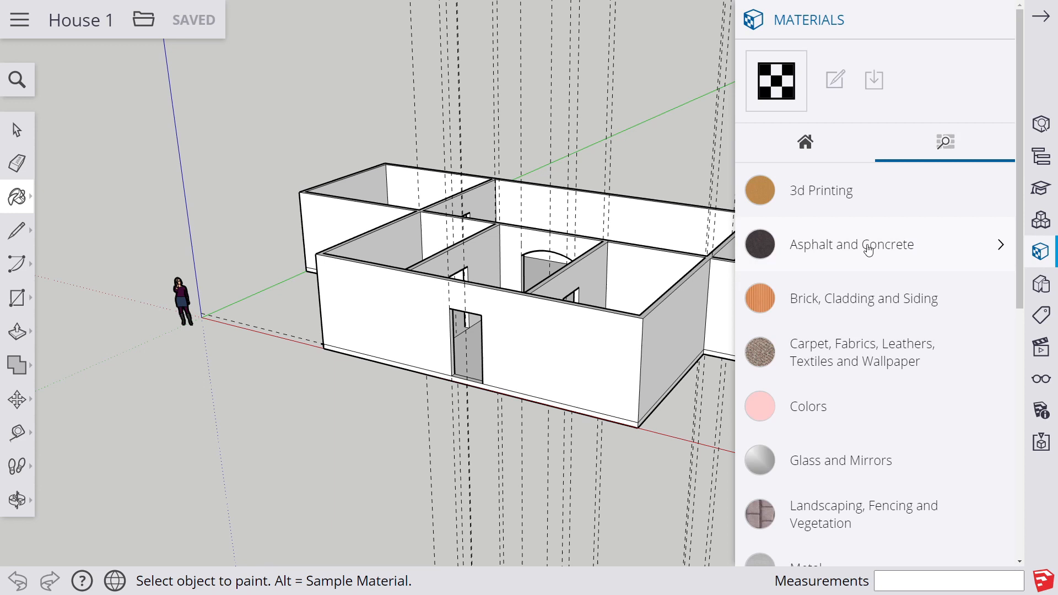
left_click(822, 312)
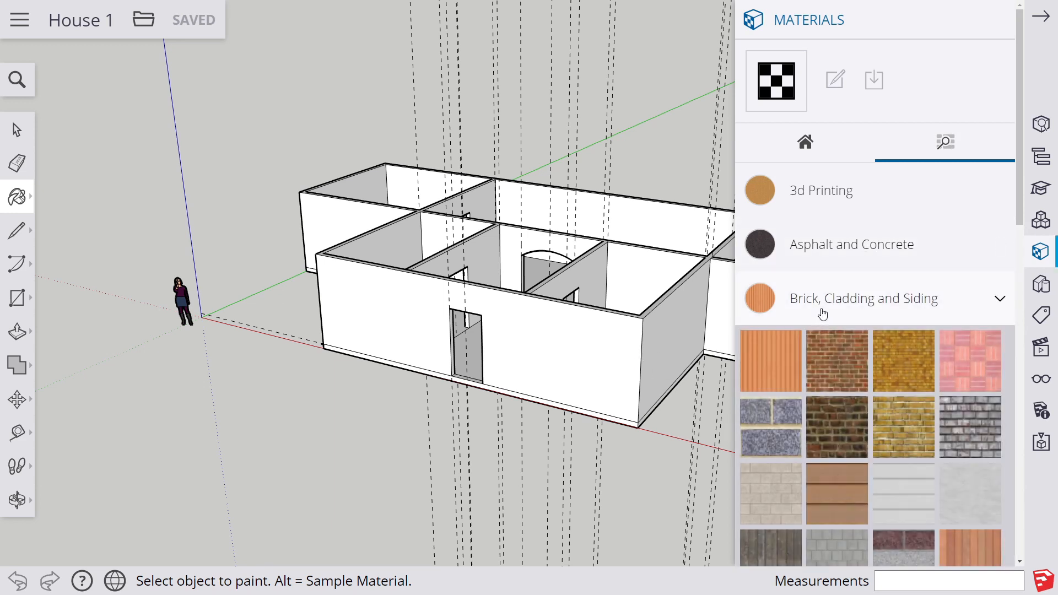
left_click(826, 361)
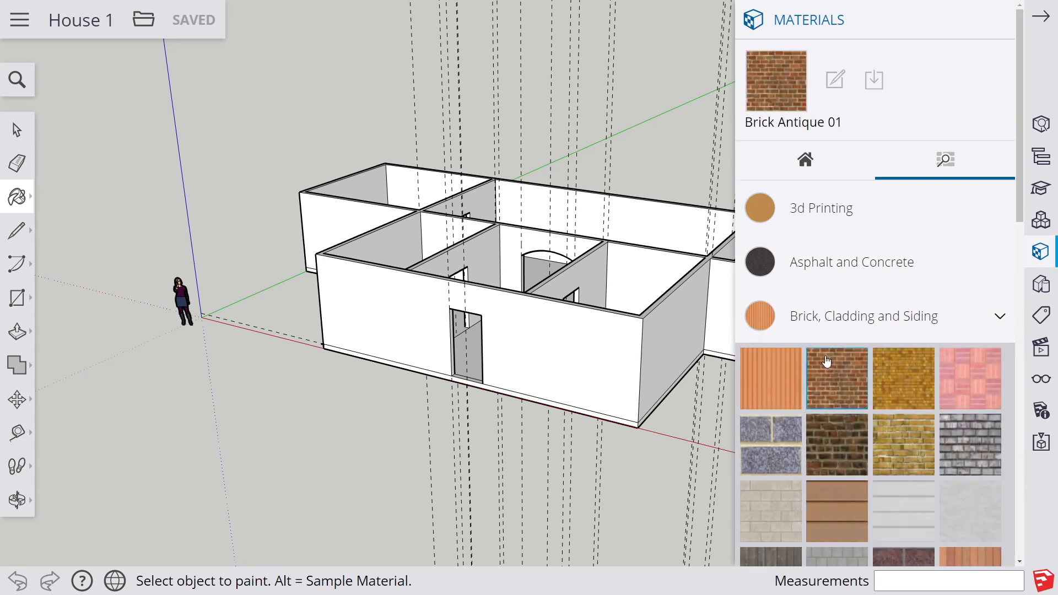
left_click(581, 332)
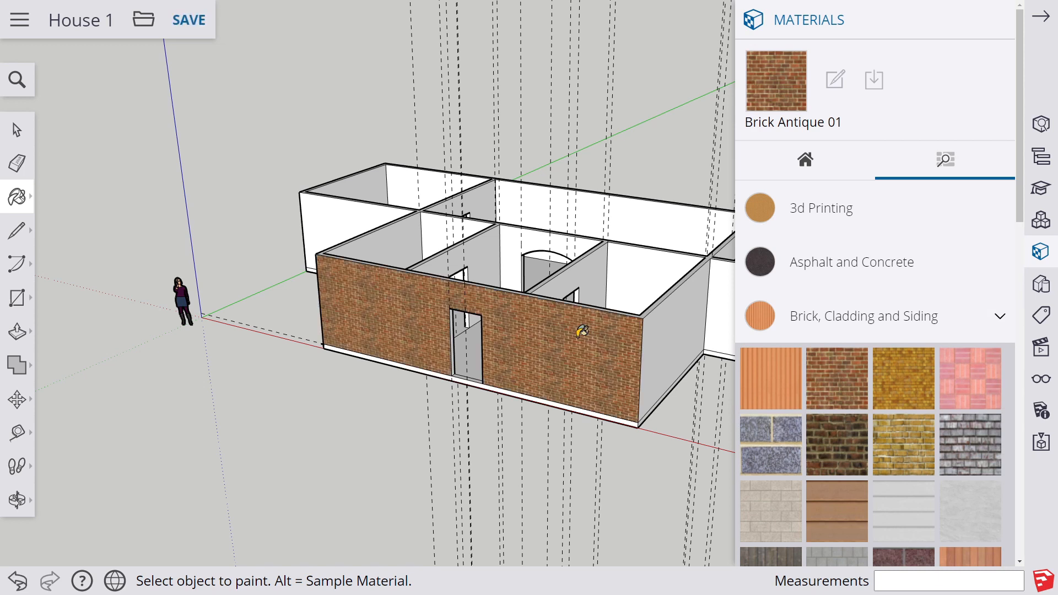
left_click(688, 330)
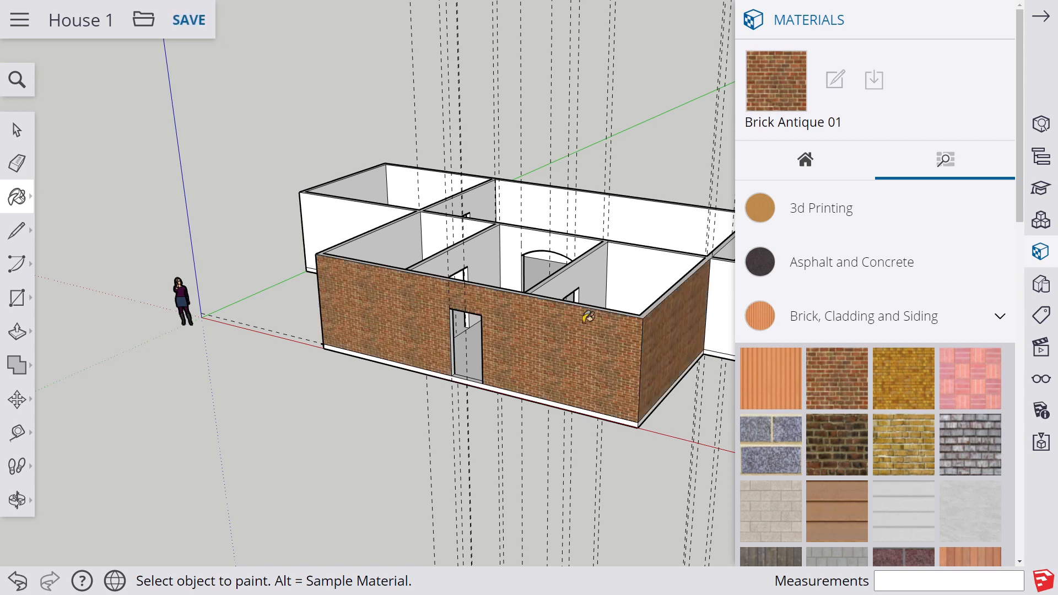
left_click(349, 222)
left_click(719, 299)
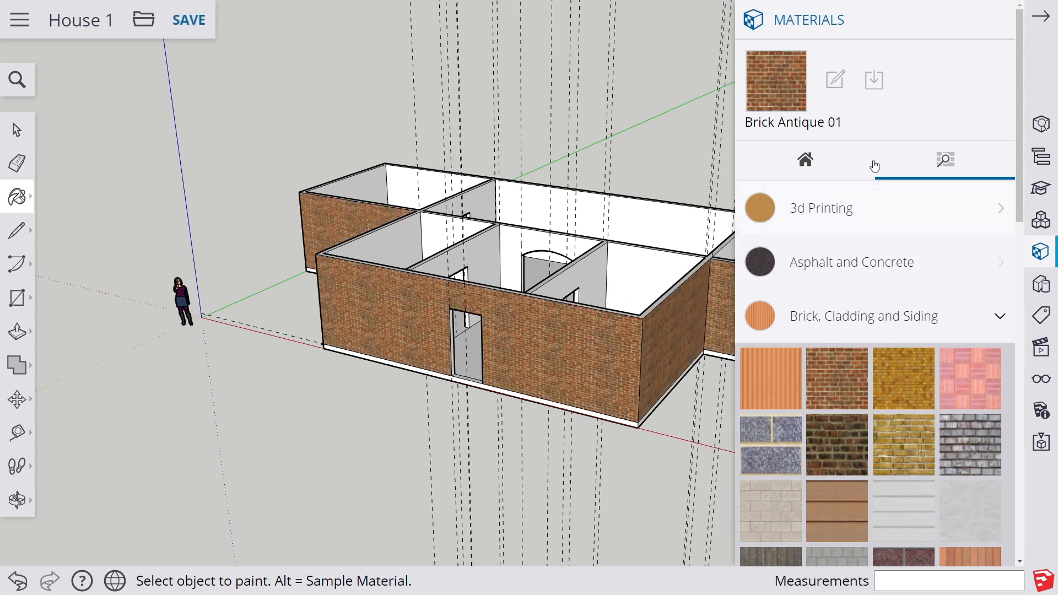
left_click(1046, 22)
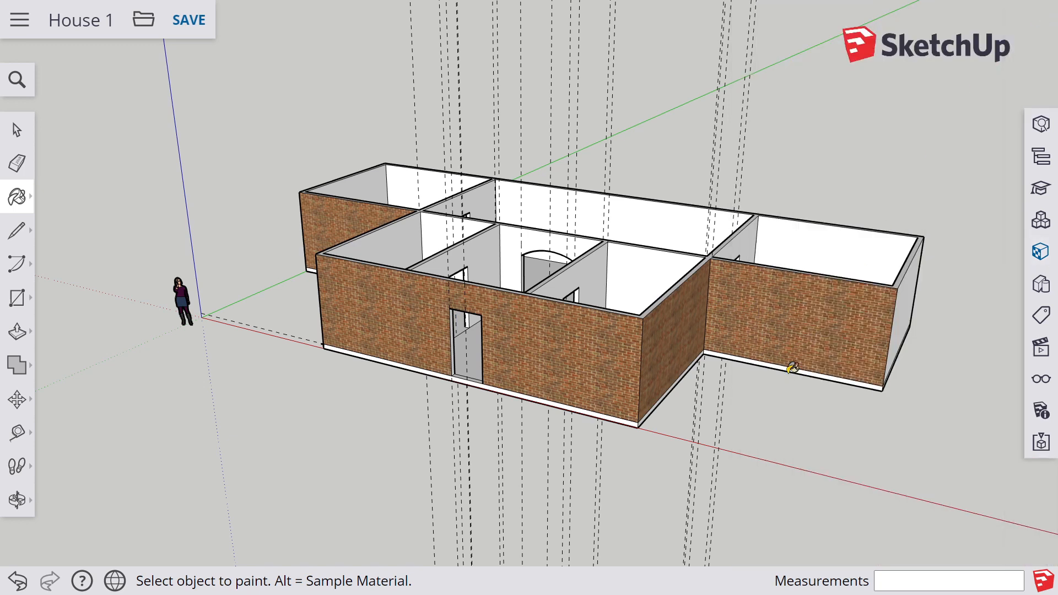
left_click(904, 309)
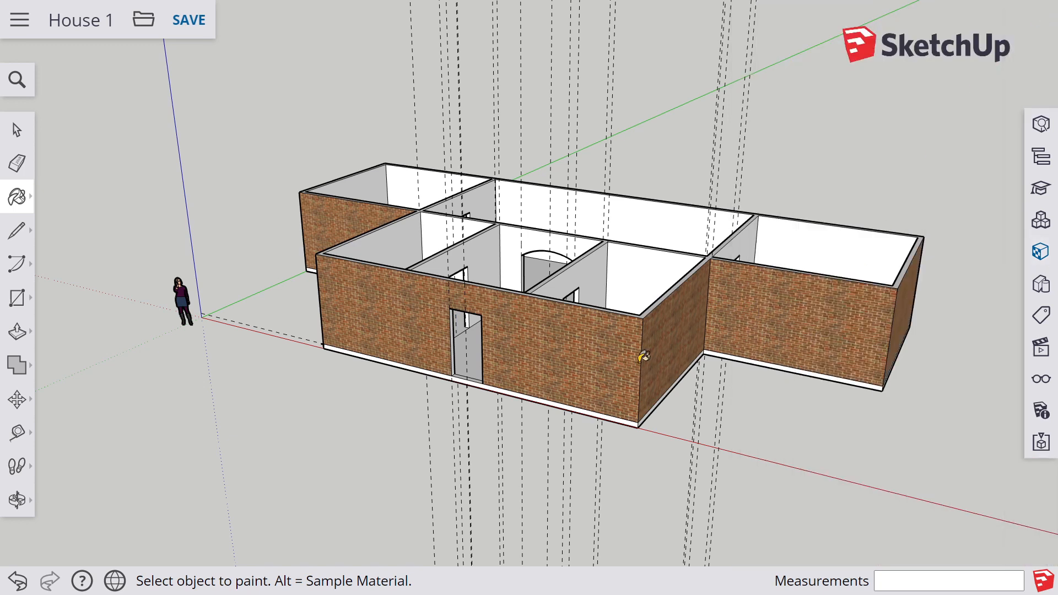
Step: Paint the base strips under the front walls, the projecting side wall and the wing's end wall with Brick Antique 01
left_click(630, 418)
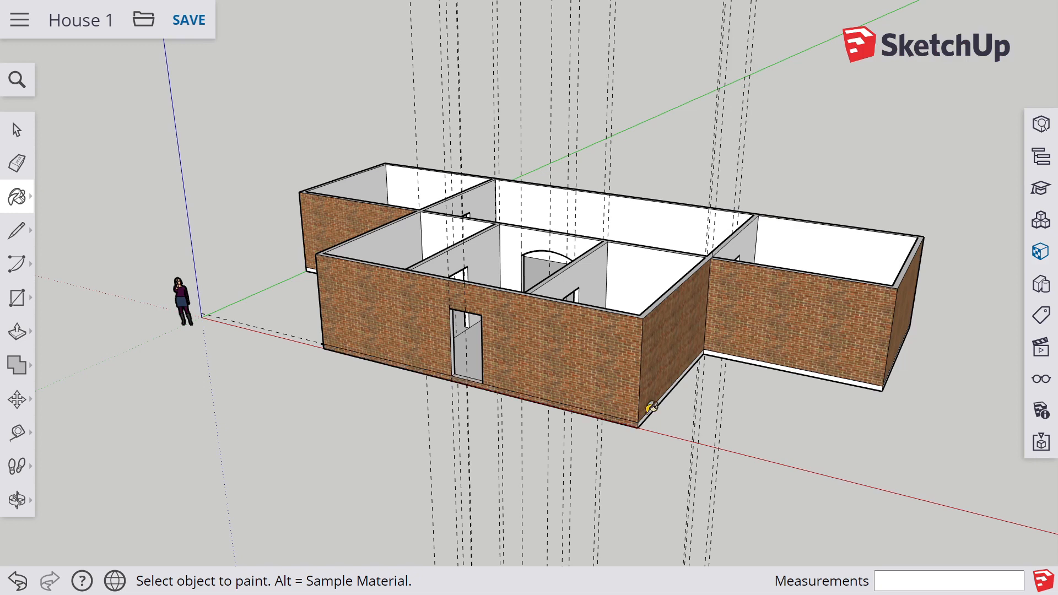
left_click(732, 355)
scroll(679, 380, "up", 5)
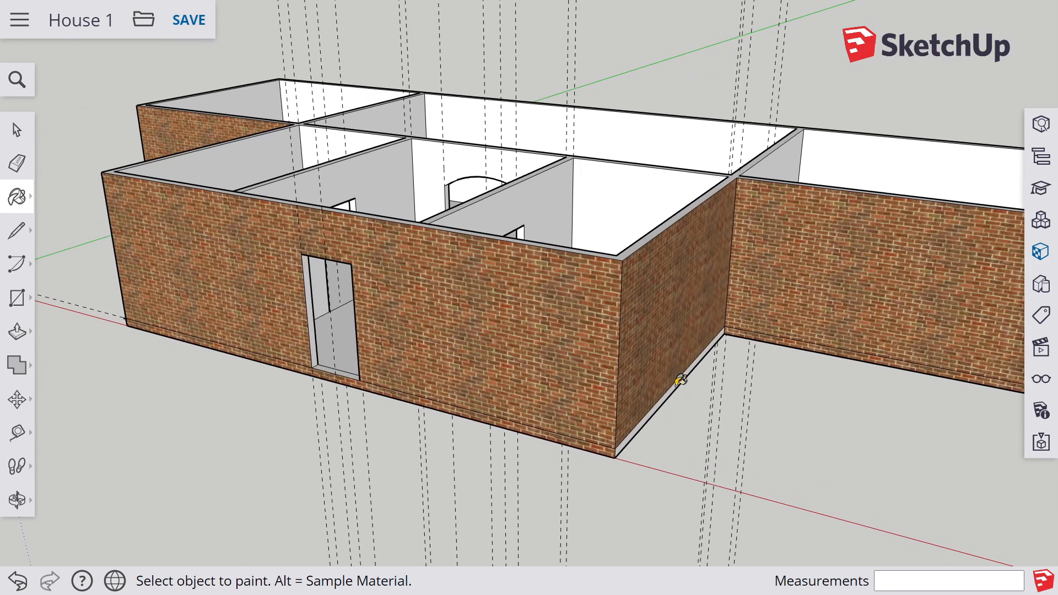
left_click(681, 379)
key("o")
mouse_move(821, 373)
left_mouse_down()
mouse_move(567, 361)
mouse_move(758, 414)
mouse_move(553, 345)
left_mouse_up()
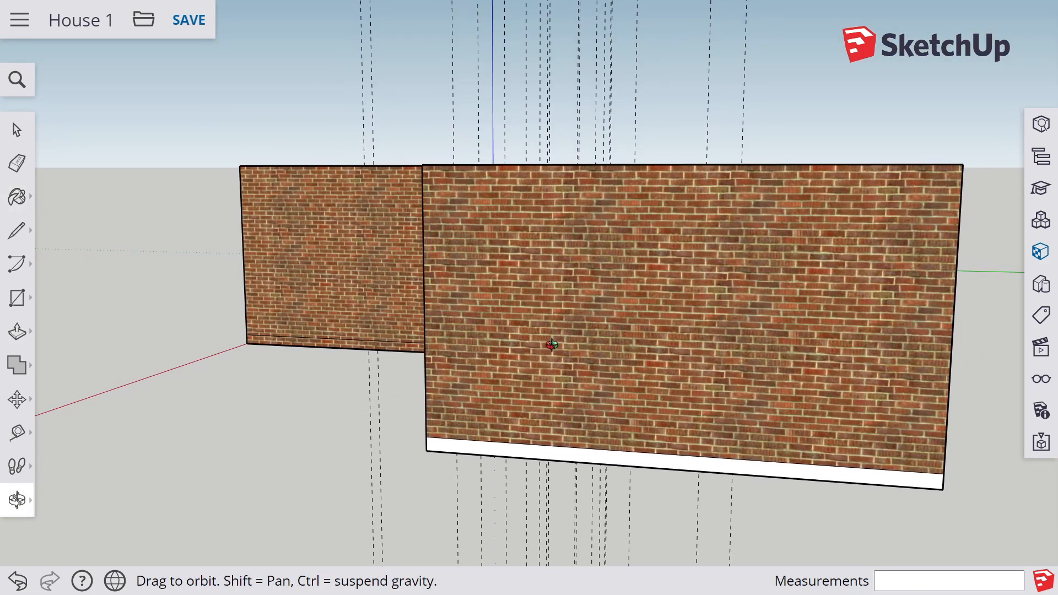
key("b")
left_click(611, 451)
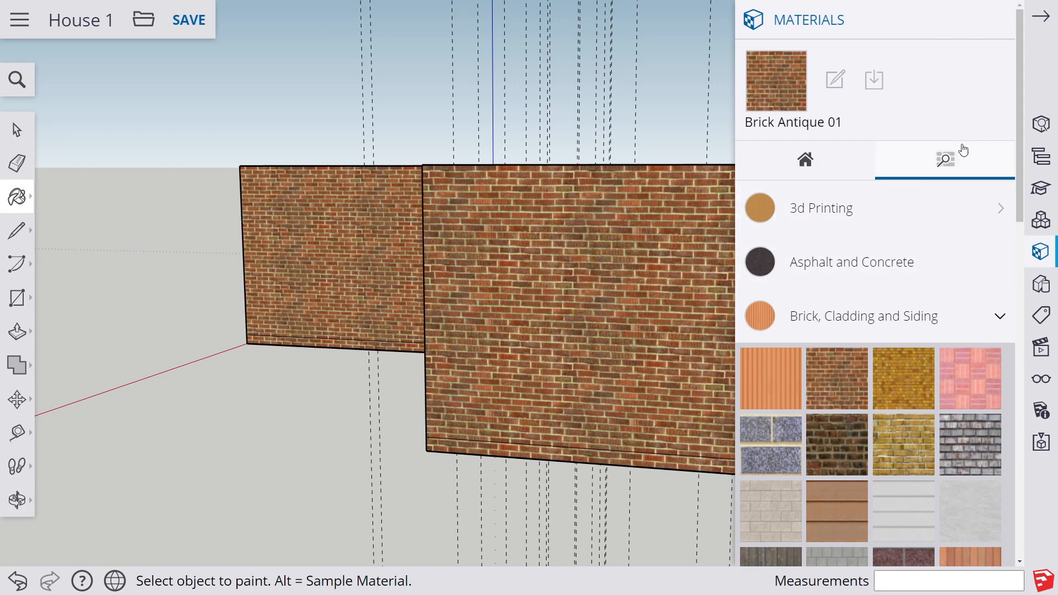
left_click(1040, 16)
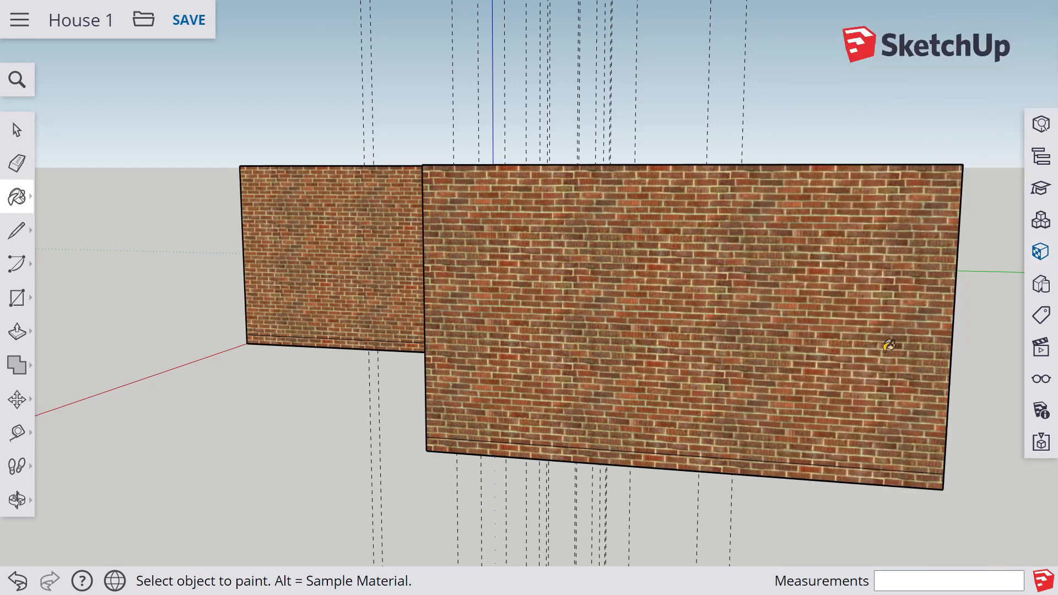
Step: Paint the long rear exterior wall and the base strip beneath it with Brick Antique 01
middle_click_drag(893, 382, 486, 344)
scroll(487, 345, "down", 2)
left_click(528, 428)
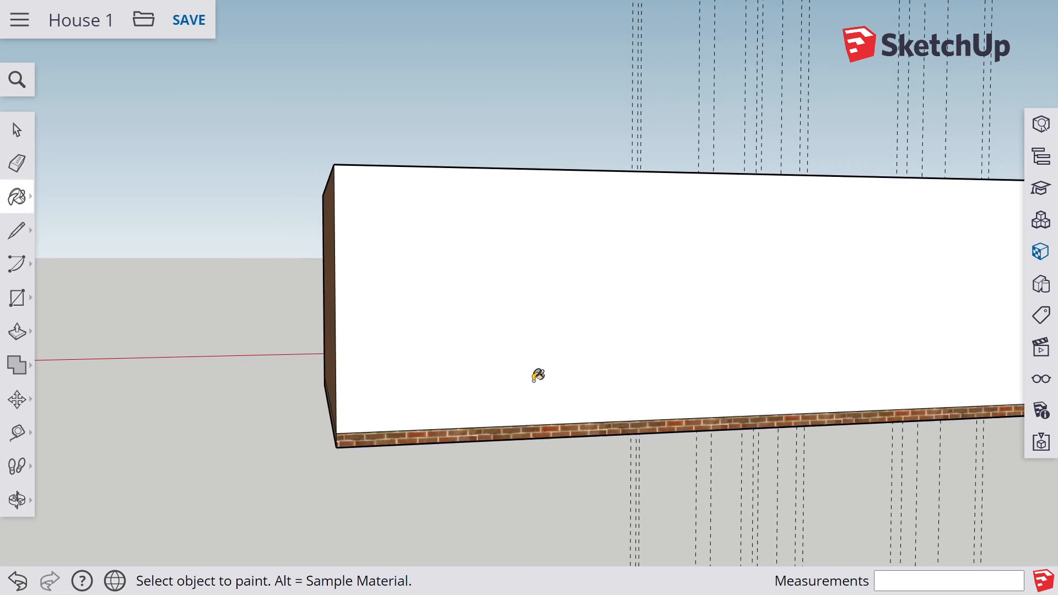
left_click(538, 377)
middle_click_drag(537, 377, 627, 365)
Step: Paint the remaining exterior walls and base strips on the side of the house nearest the figure with Brick Antique 01
mouse_move(850, 371)
middle_mouse_down()
mouse_move(345, 348)
mouse_move(522, 350)
middle_mouse_up()
left_click(720, 349)
left_click(722, 439)
mouse_move(722, 439)
middle_mouse_down()
mouse_move(821, 351)
mouse_move(432, 396)
middle_mouse_up()
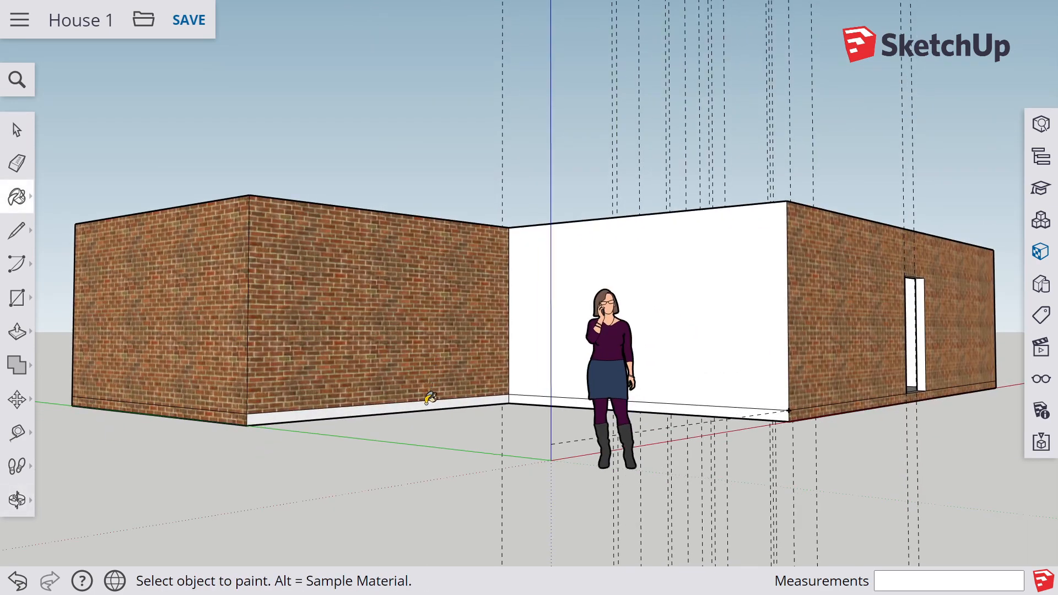
left_click(431, 404)
left_click(721, 337)
left_click(721, 407)
Step: Paint the interior walls of the central entrance room with a light green from the Colors collection
mouse_move(940, 354)
middle_mouse_down()
mouse_move(774, 387)
mouse_move(490, 406)
mouse_move(533, 378)
mouse_move(636, 385)
mouse_move(562, 338)
mouse_move(480, 366)
mouse_move(495, 369)
middle_mouse_up()
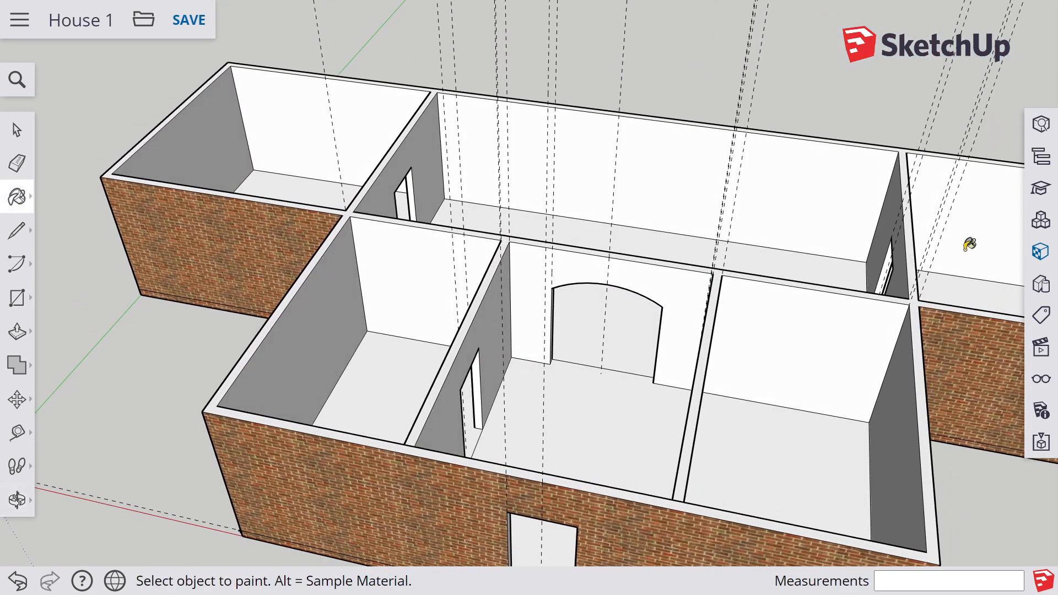
left_click(1038, 253)
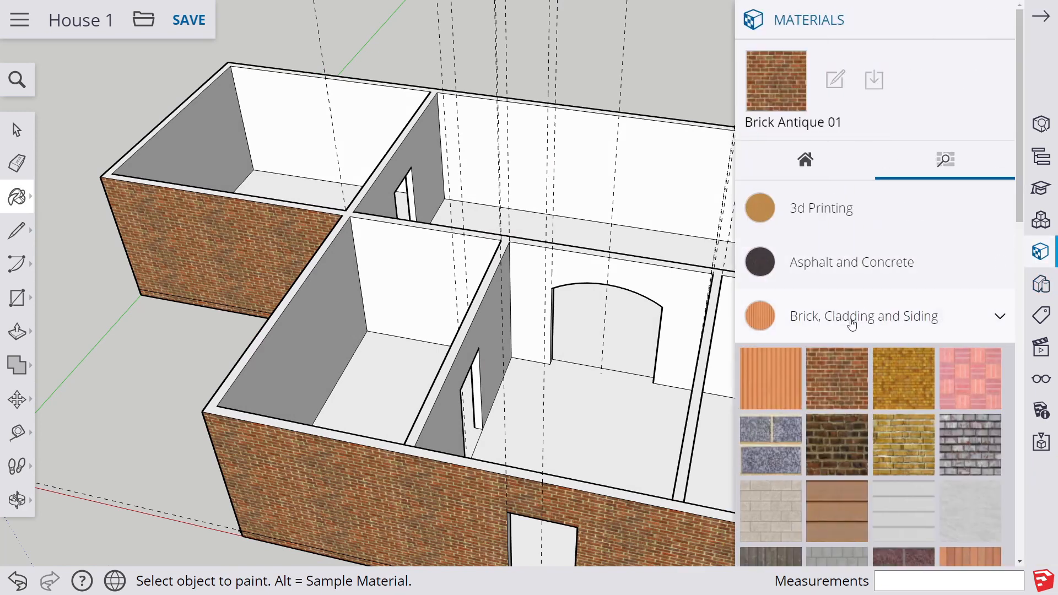
left_click(815, 318)
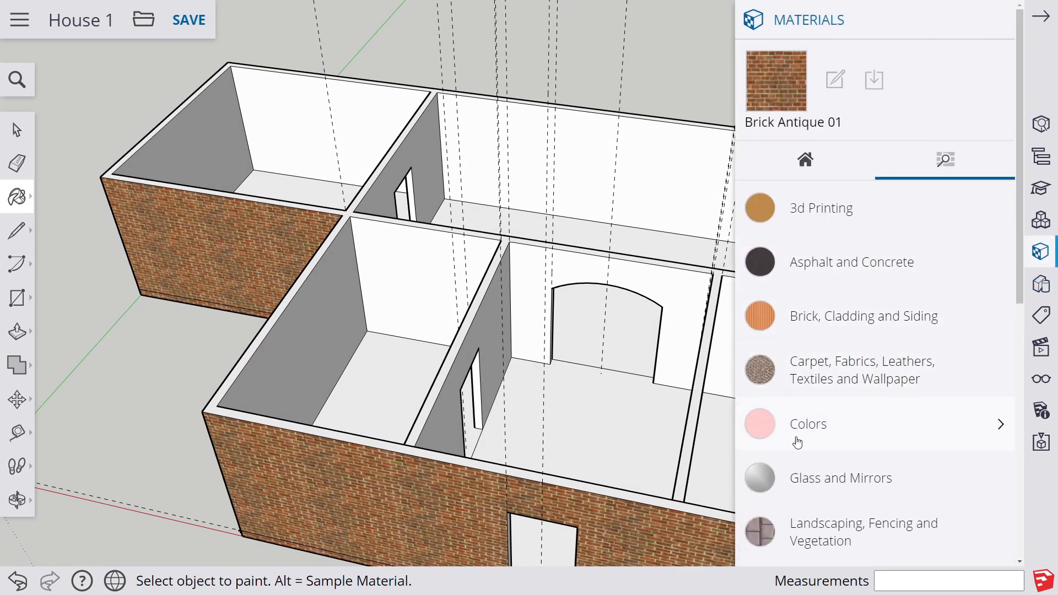
left_click(806, 435)
scroll(804, 427, "down", 10)
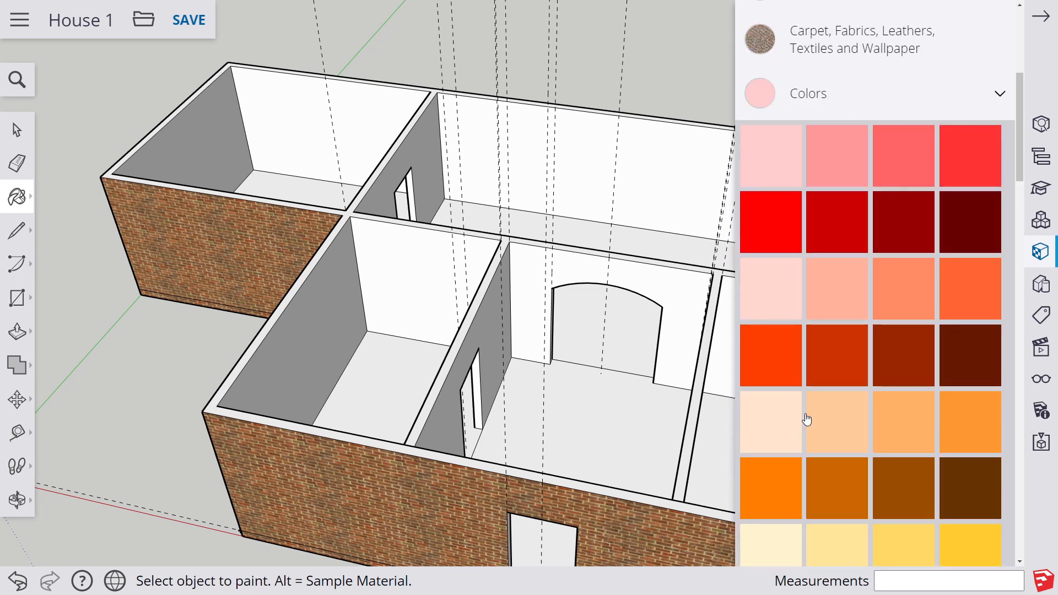
scroll(805, 420, "down", 1)
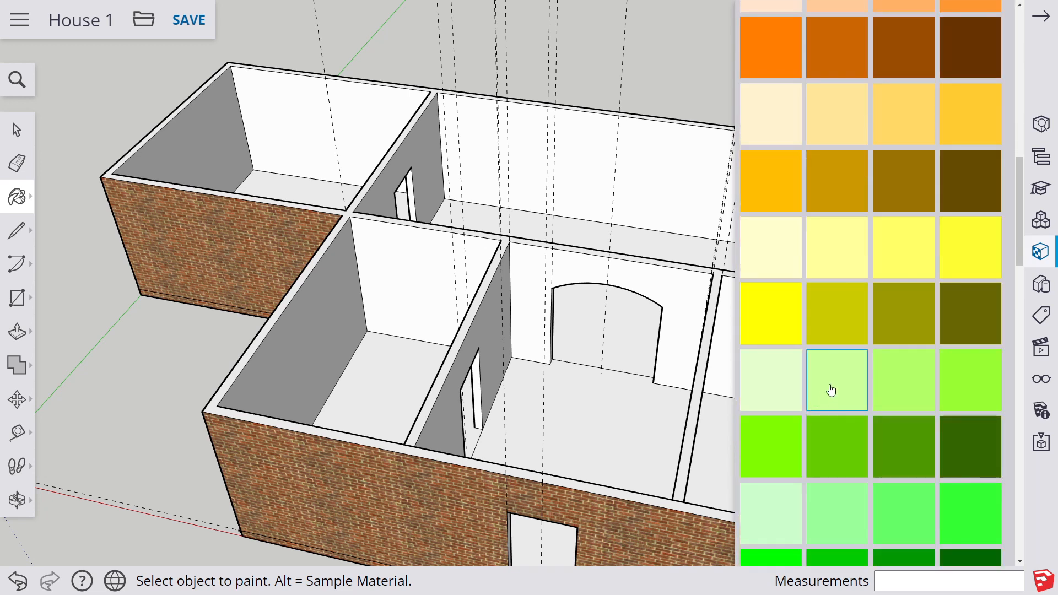
left_click(686, 308)
left_click(495, 323)
middle_click_drag(506, 352, 643, 378)
left_click(716, 321)
mouse_move(716, 321)
middle_mouse_down()
mouse_move(642, 359)
mouse_move(276, 338)
mouse_move(376, 349)
mouse_move(254, 297)
middle_mouse_up()
left_click(255, 286)
mouse_move(319, 321)
middle_mouse_down()
mouse_move(340, 307)
mouse_move(689, 314)
middle_mouse_up()
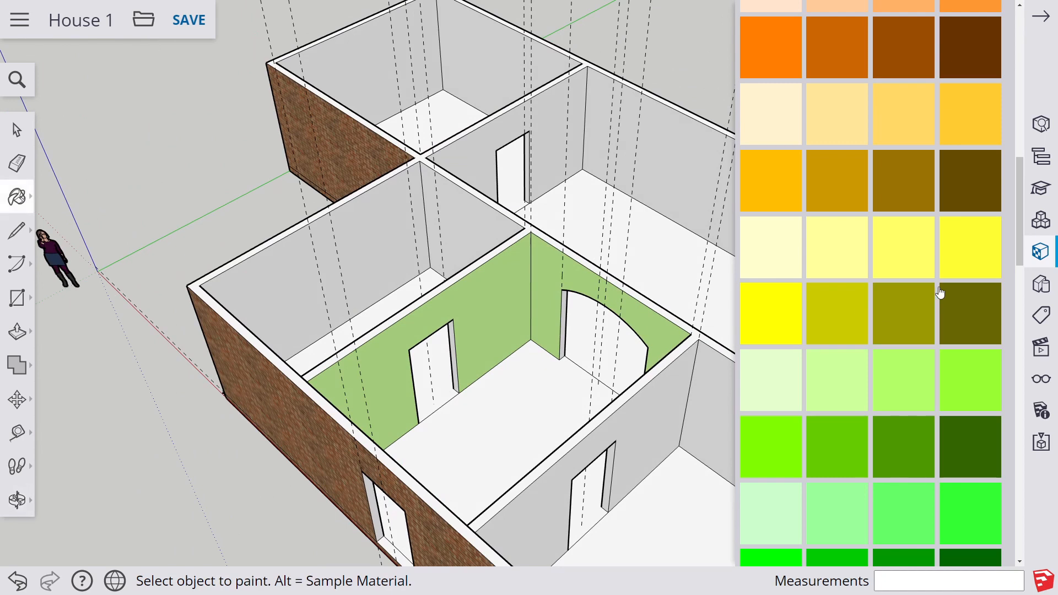
Step: Cover the entrance room's floor with the beige-and-brown crossed pattern from the Carpet, Fabrics, Leathers, Textiles and Wallpaper collection
scroll(936, 302, "up", 3)
scroll(931, 302, "up", 5)
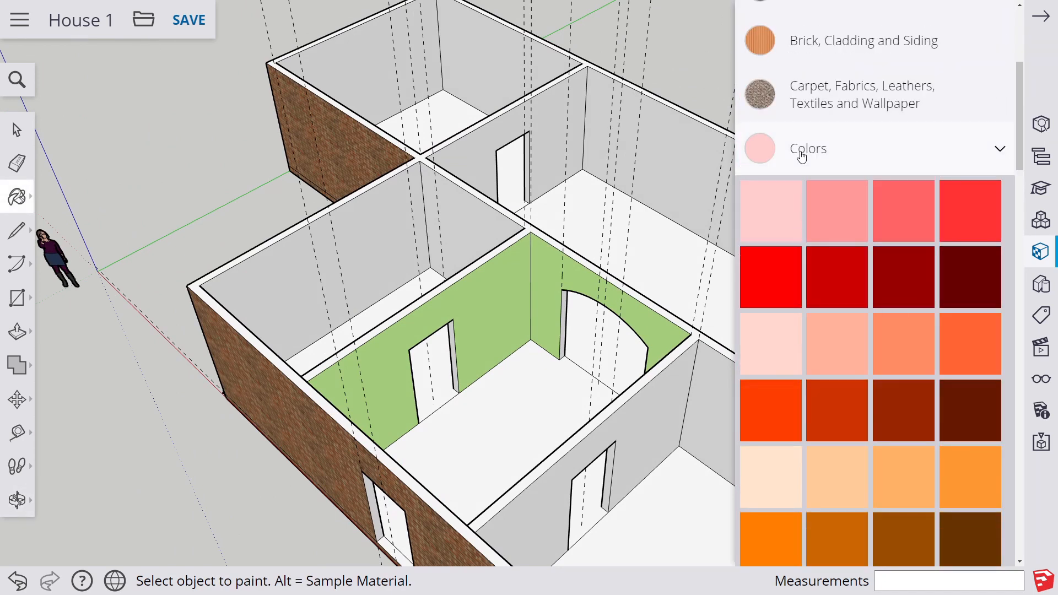
left_click(805, 151)
scroll(825, 161, "up", 2)
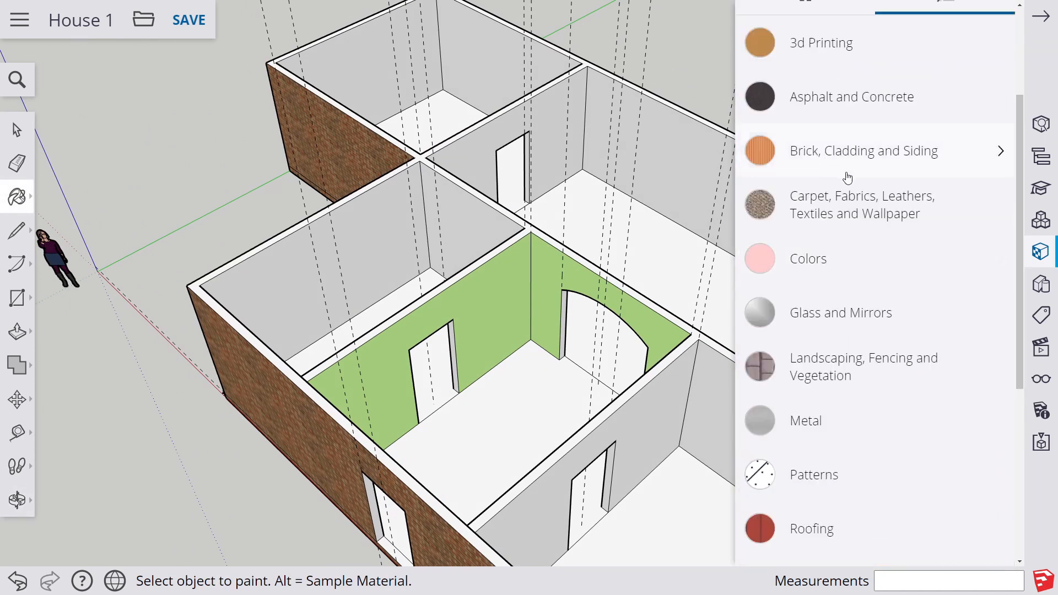
left_click(822, 208)
scroll(882, 343, "down", 8)
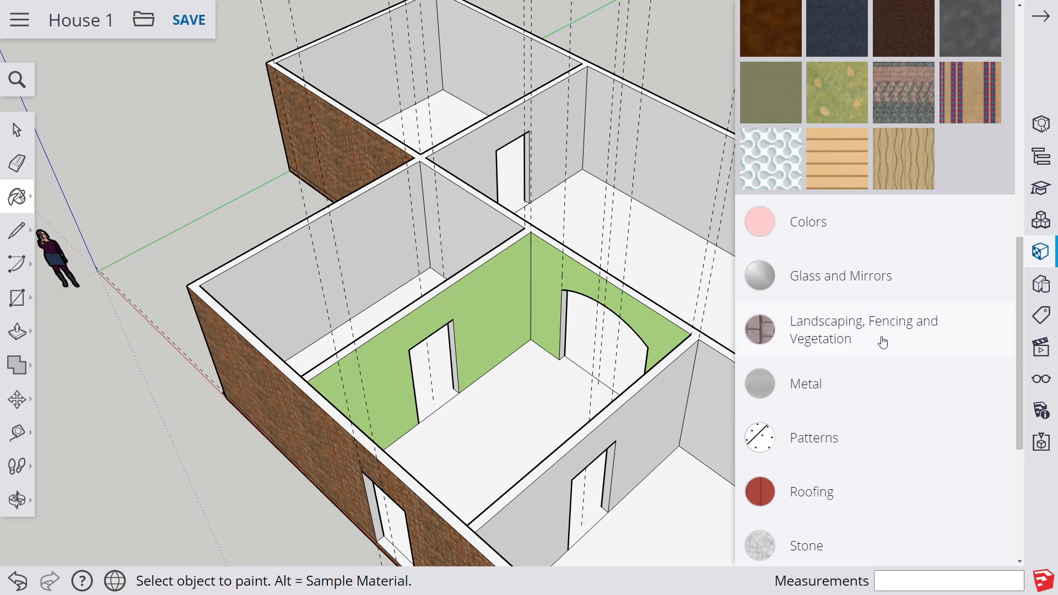
scroll(882, 343, "up", 6)
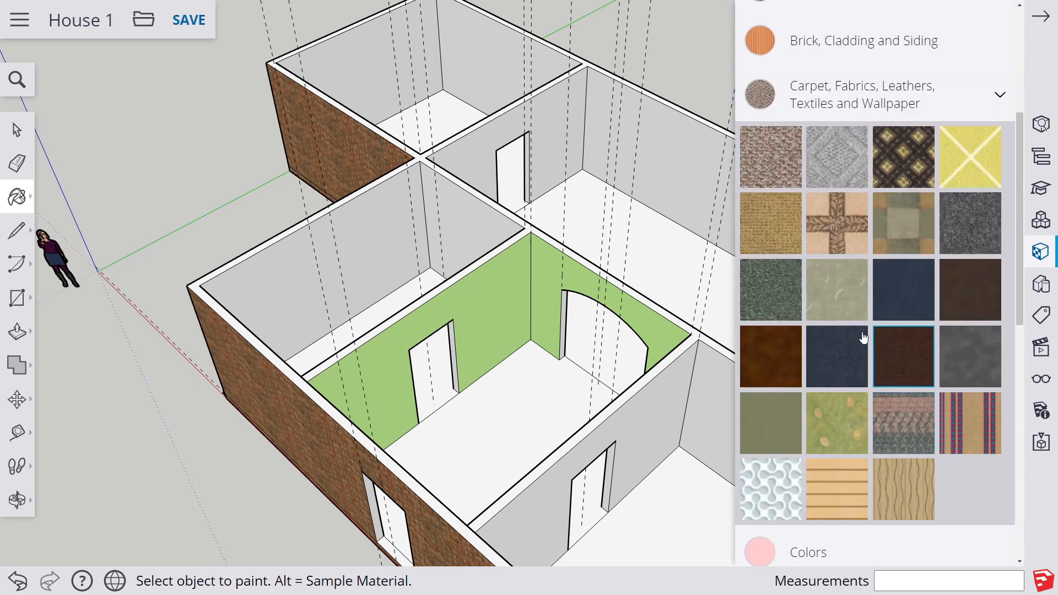
left_click(831, 230)
left_click(552, 385)
scroll(541, 363, "down", 2)
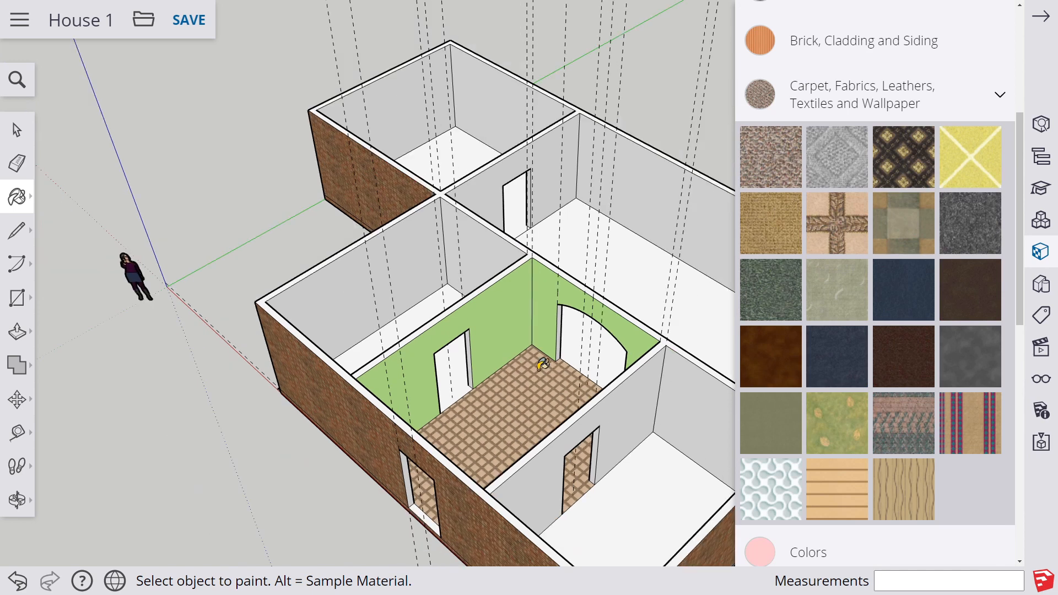
scroll(542, 364, "down", 2)
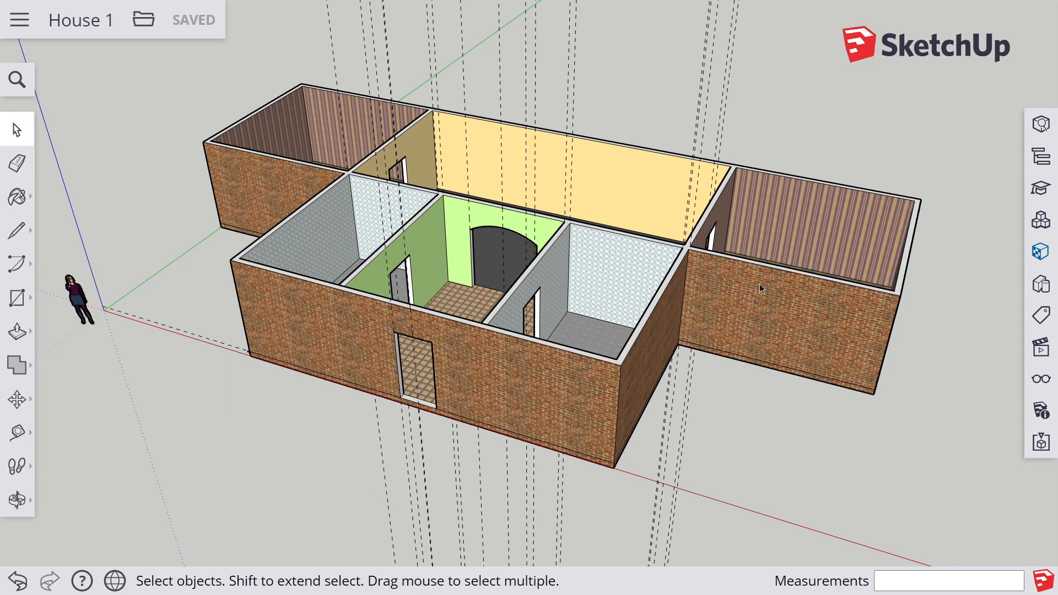
Step: Delete all guides from the model
key("e")
left_click(730, 101)
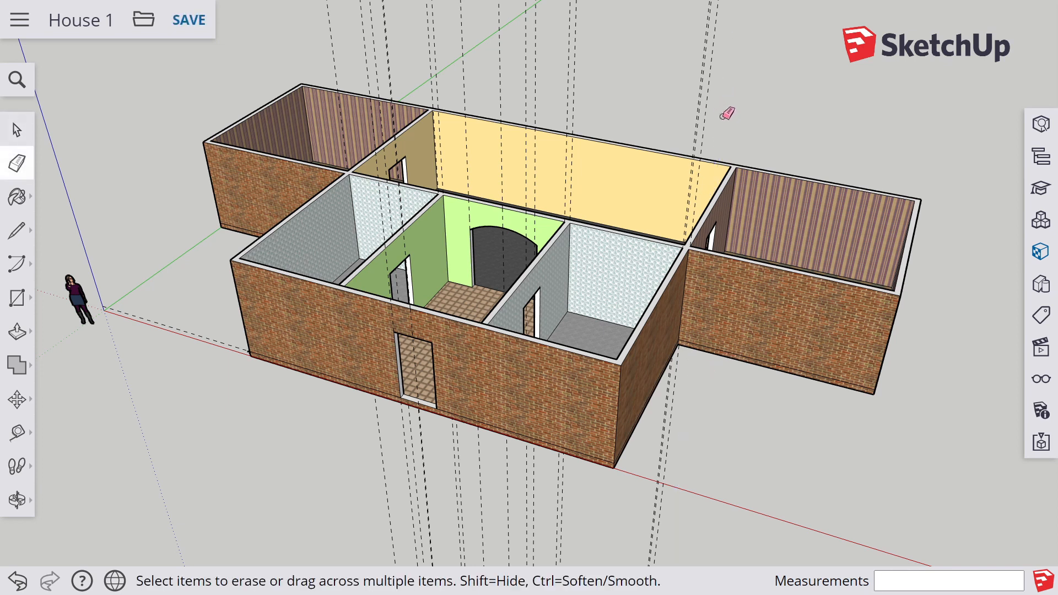
key("space")
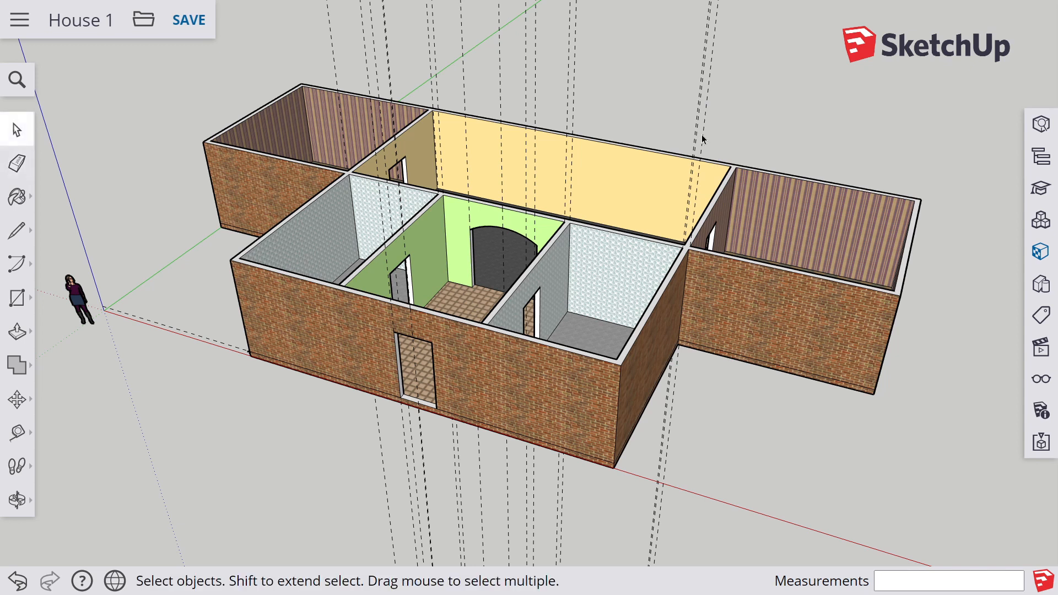
left_click(1036, 381)
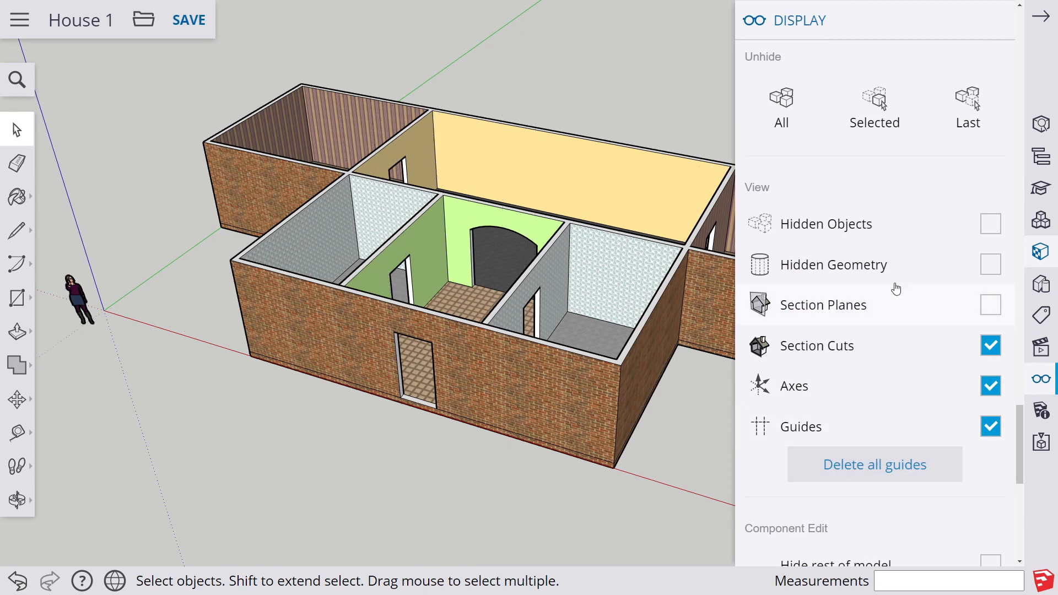
left_click(1041, 16)
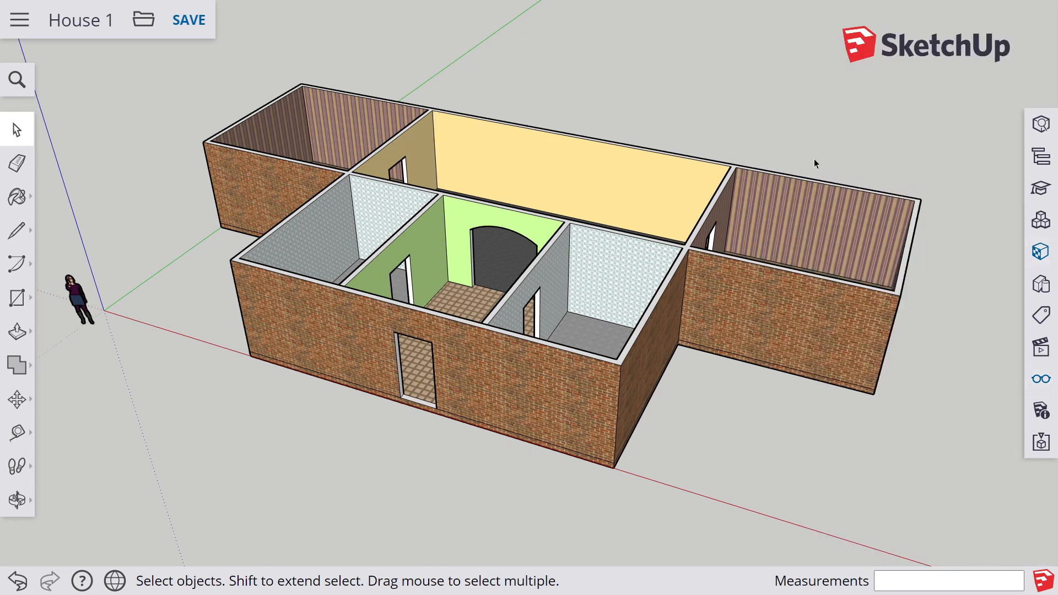
Step: Draw a 2 m by 0.15 m rectangle on the ground along the red axis, in the open space beside the house
scroll(768, 444, "down", 2)
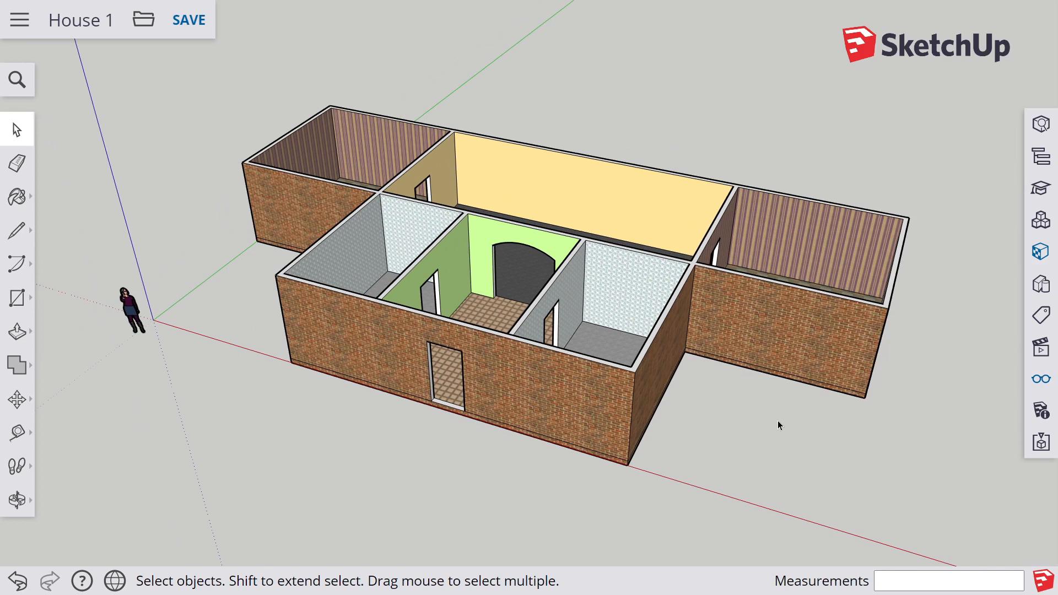
key("o")
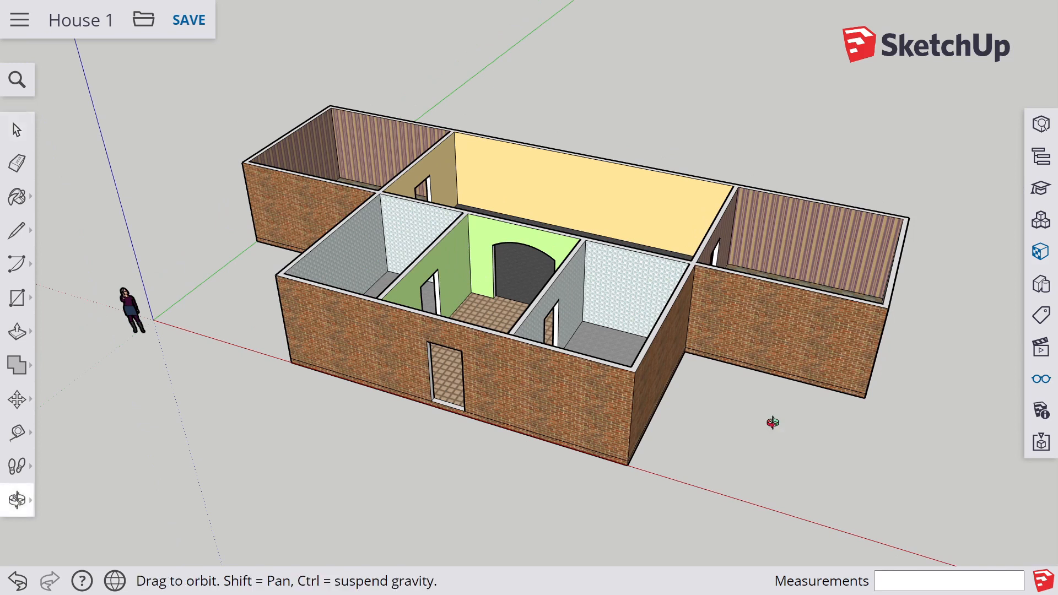
left_click_drag(914, 501, 521, 335, "shift")
left_click_drag(648, 379, 610, 374, "shift")
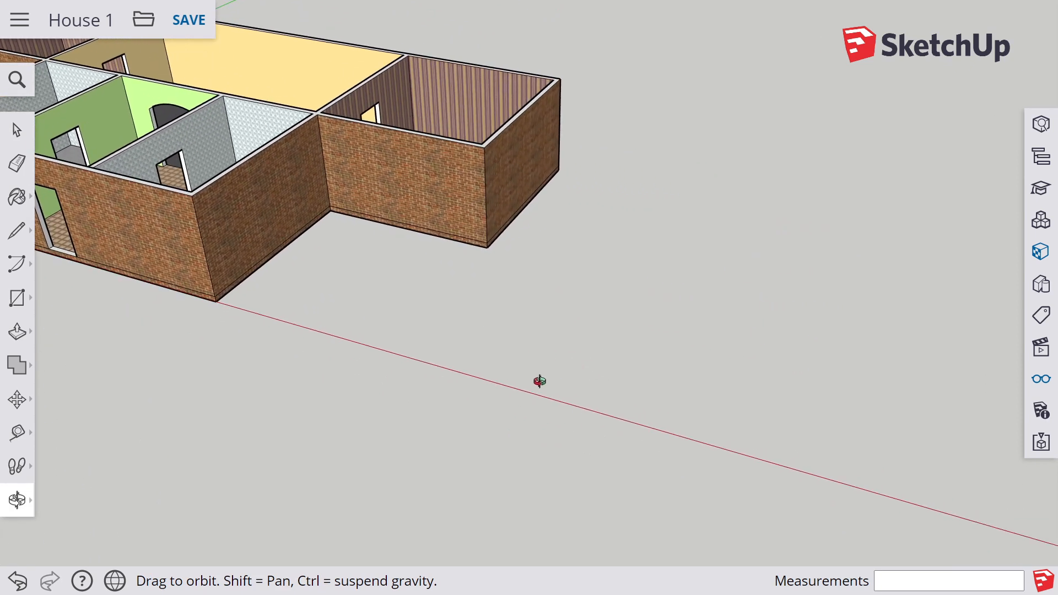
scroll(523, 380, "up", 1)
scroll(522, 379, "up", 1)
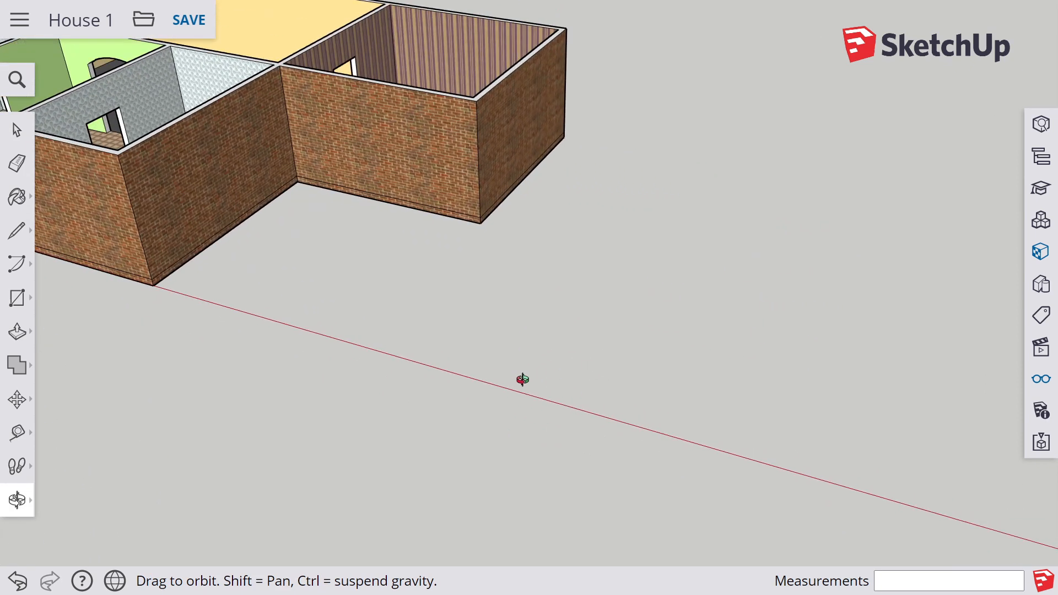
key("r")
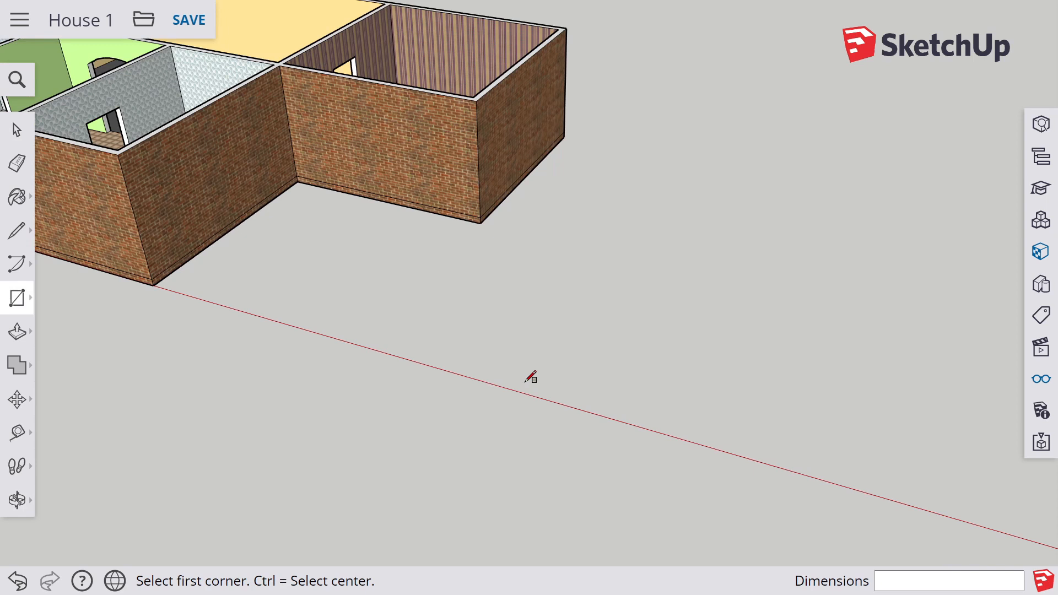
left_click(469, 376)
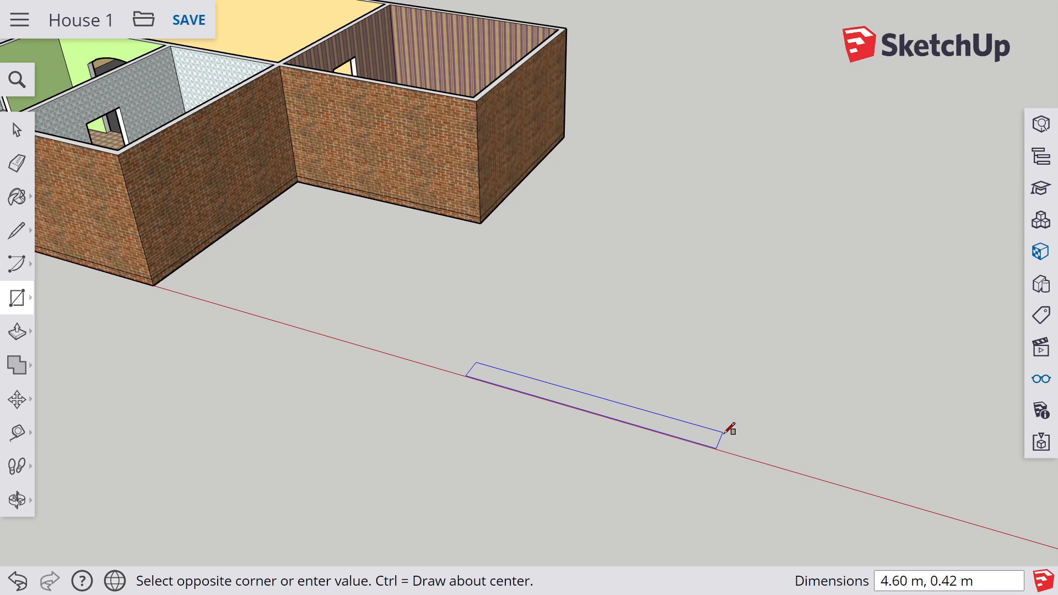
type("2,.15")
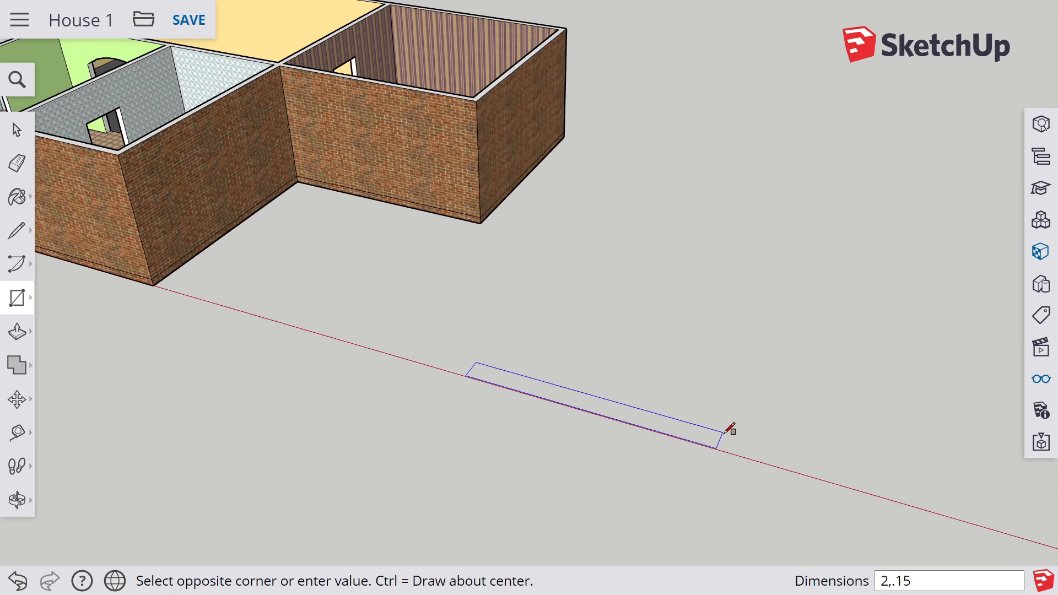
key("Return")
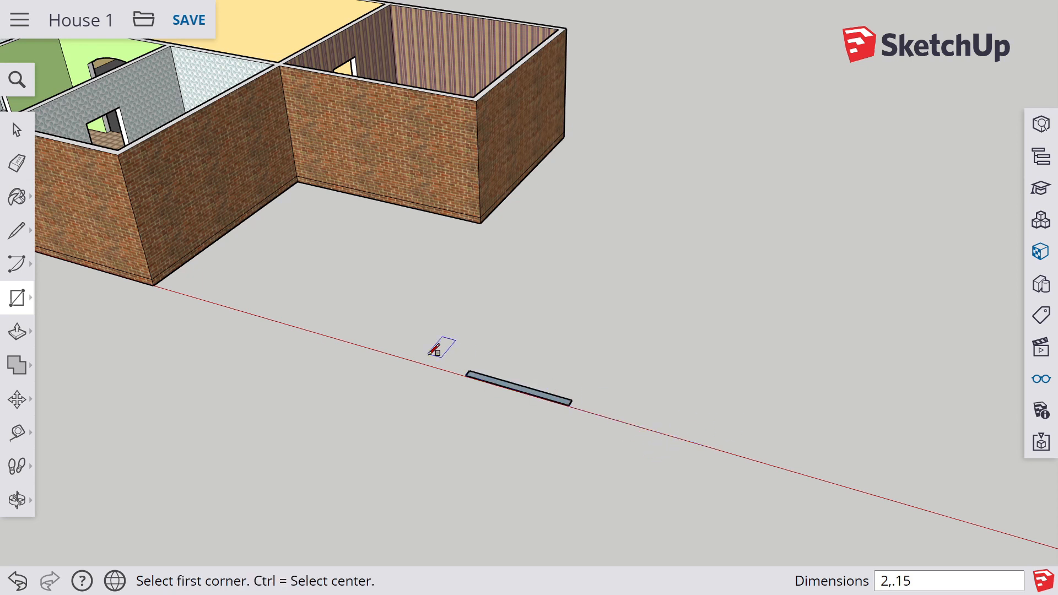
Step: Extrude the thin ground rectangle upward 1.5 m with Push/Pull
scroll(474, 370, "up", 5)
key("p")
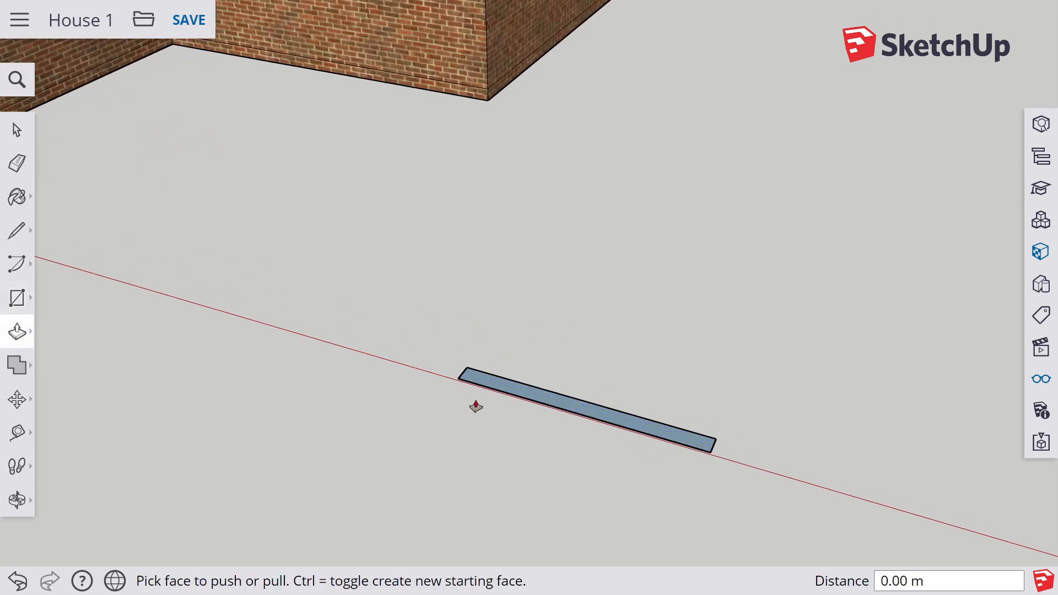
left_click(505, 392)
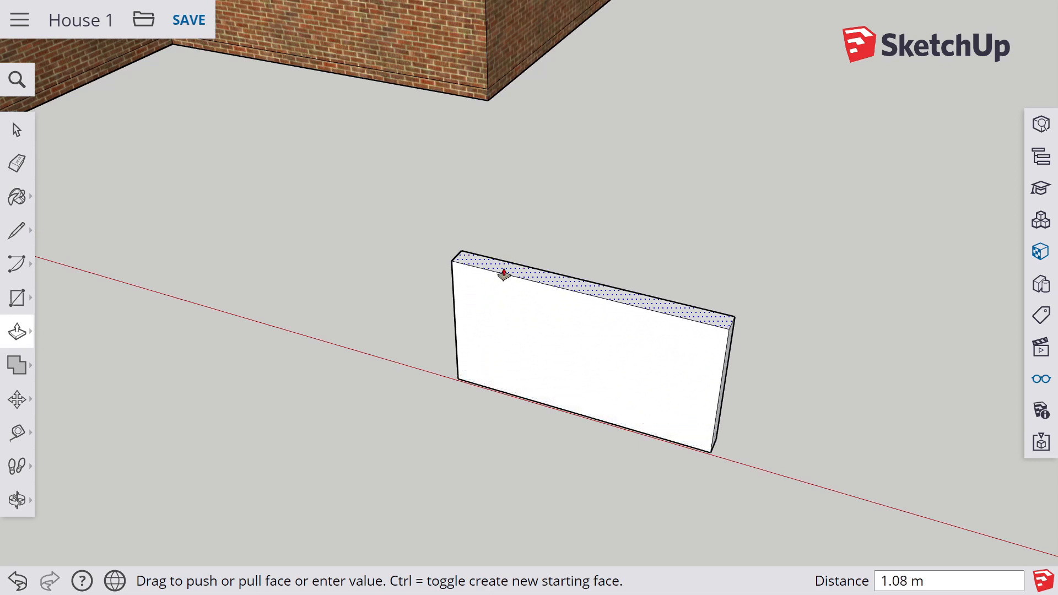
type("1.")
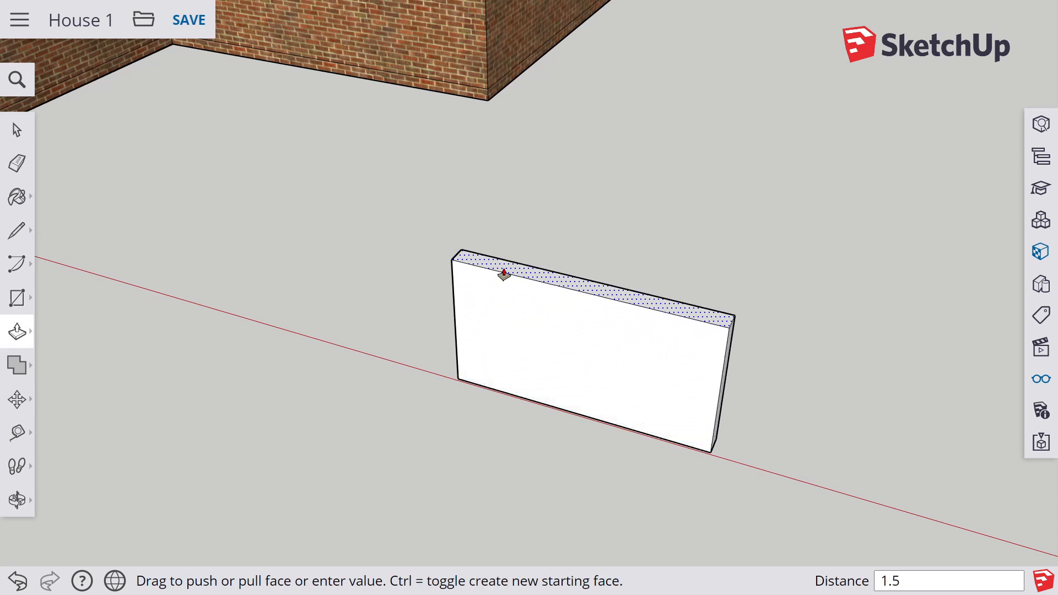
type("5")
key("Return")
Step: Offset the outline of the upright block's large front face inward by about 0.05 m to outline a thin border
scroll(557, 377, "up", 2)
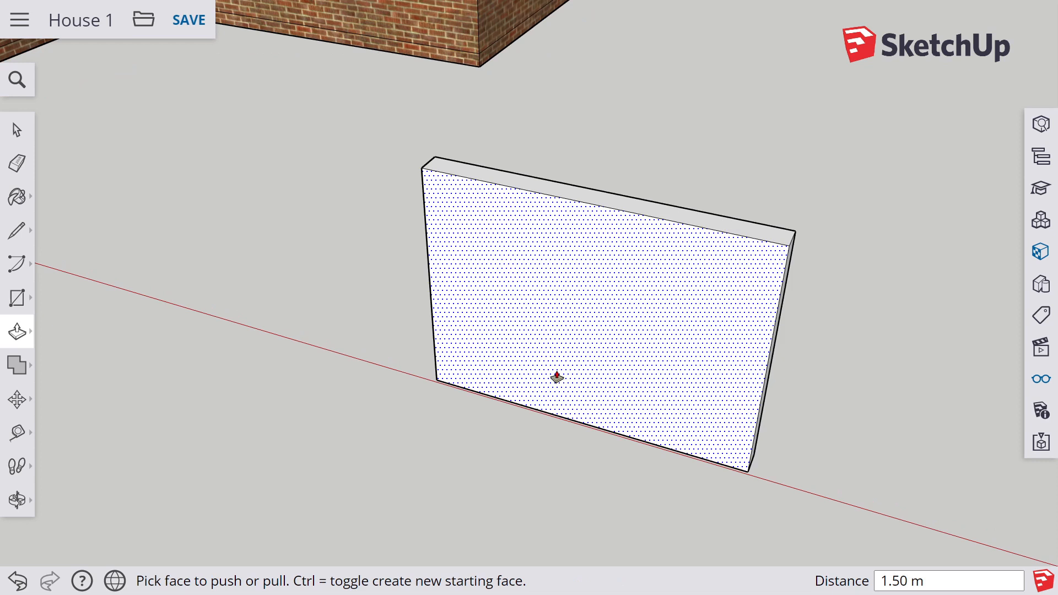
scroll(518, 366, "up", 2)
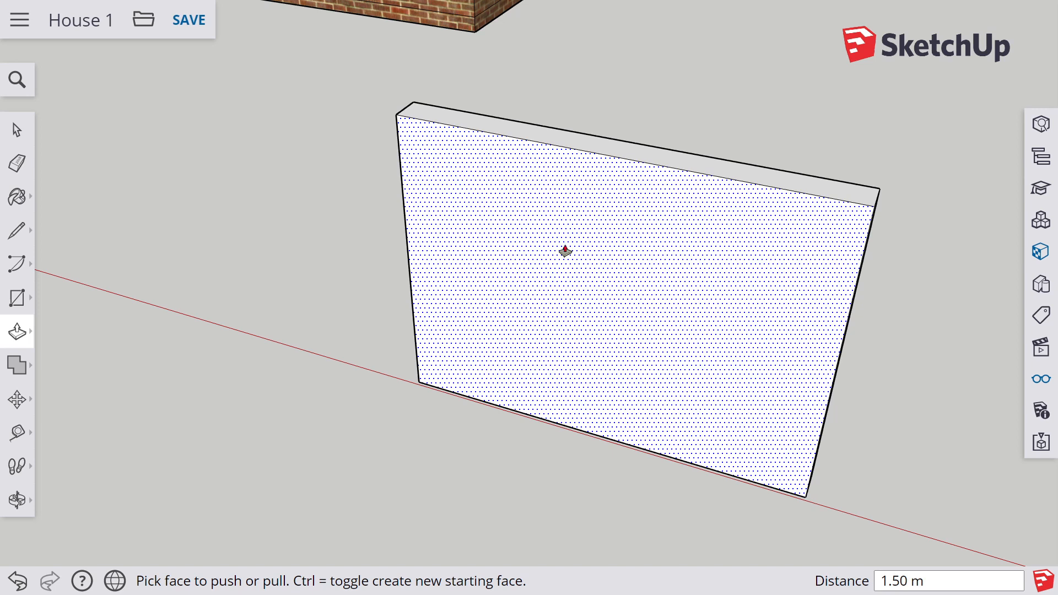
key("f")
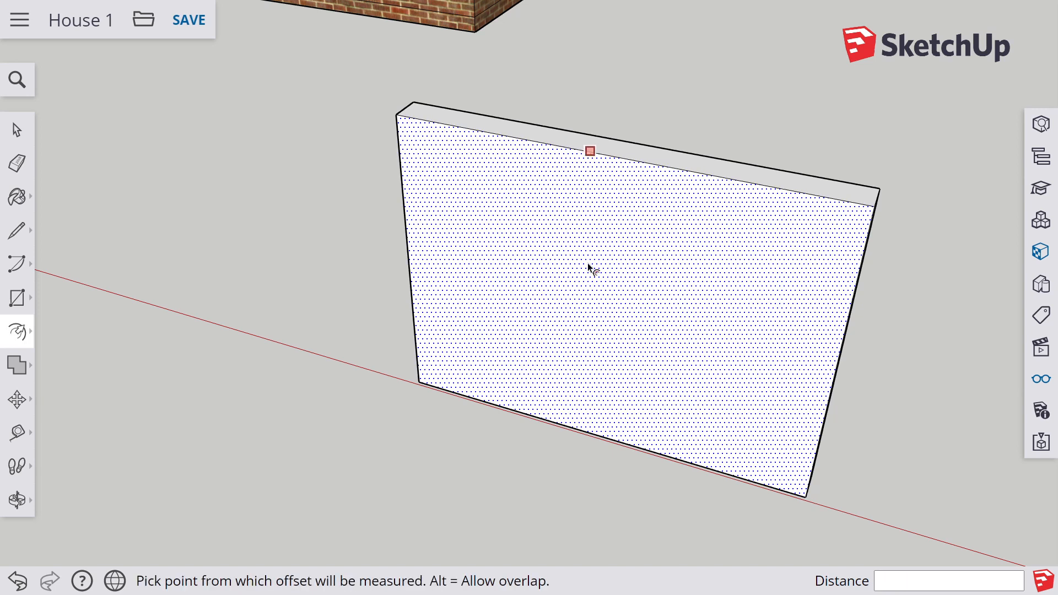
left_click(587, 263)
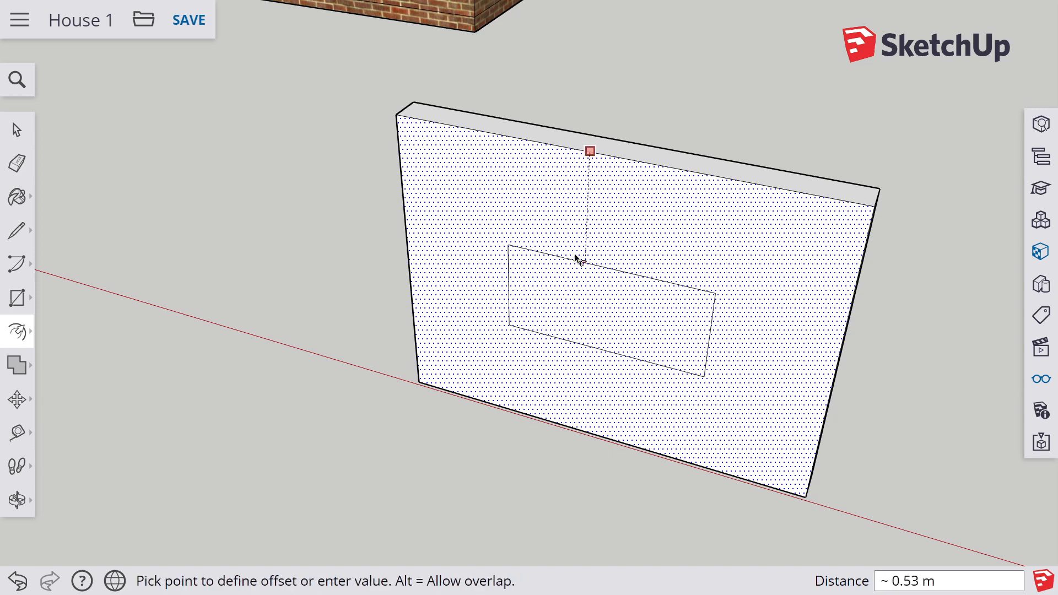
left_click(410, 129)
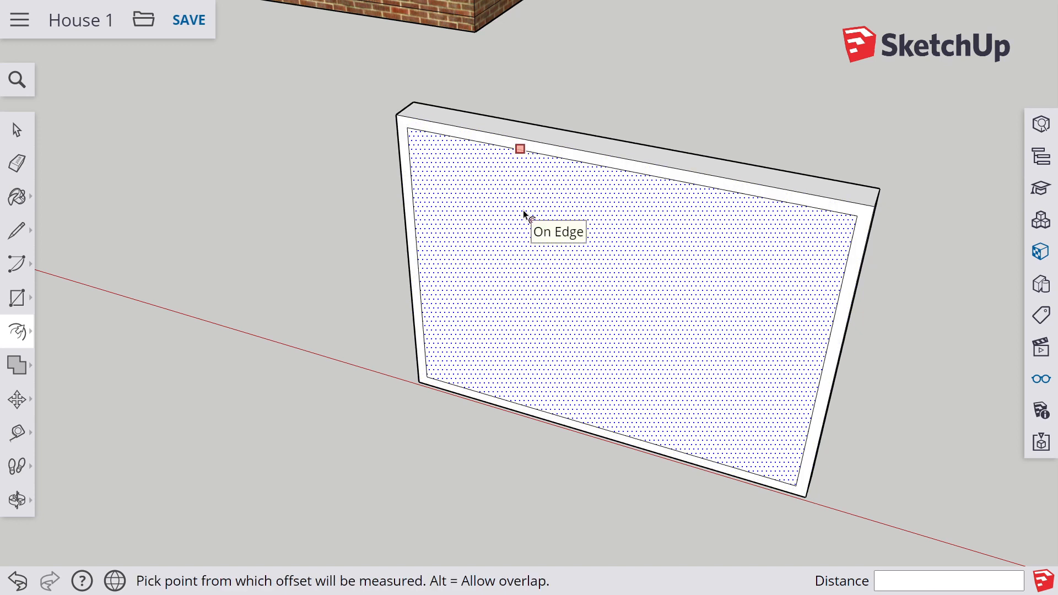
Step: Place a vertical guide inward from the front face's side edge nearest the house and a second guide 0.05 m farther in
key("t")
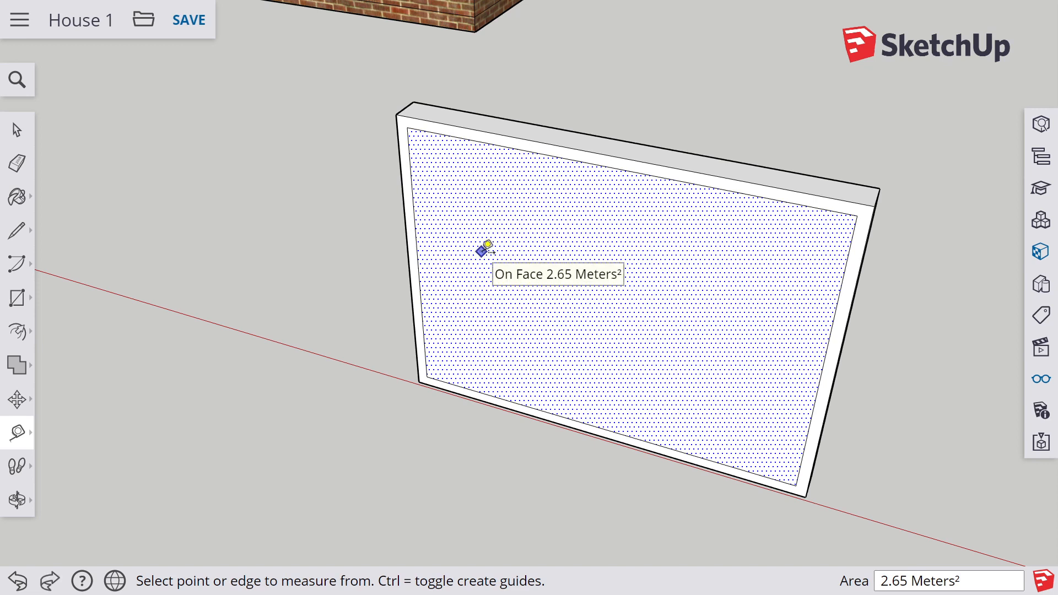
left_click(402, 167)
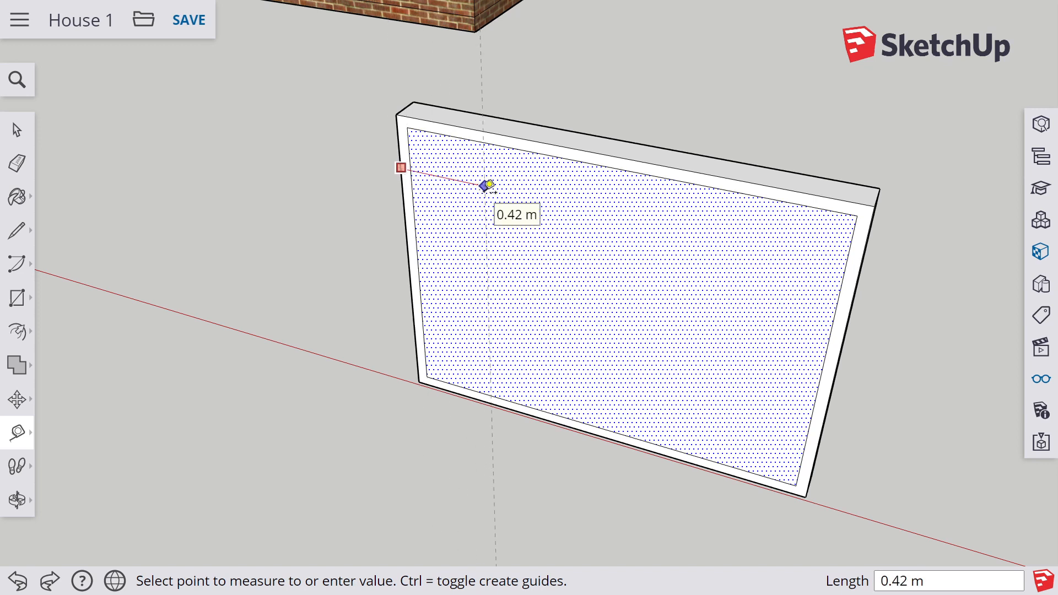
key("Return")
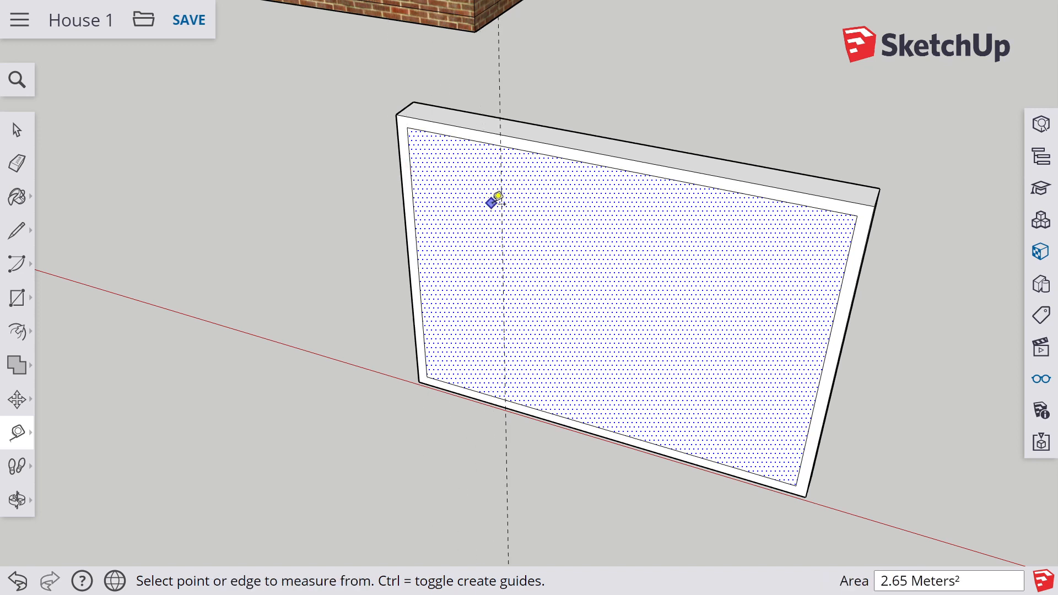
scroll(490, 188, "up", 3)
left_click(503, 191)
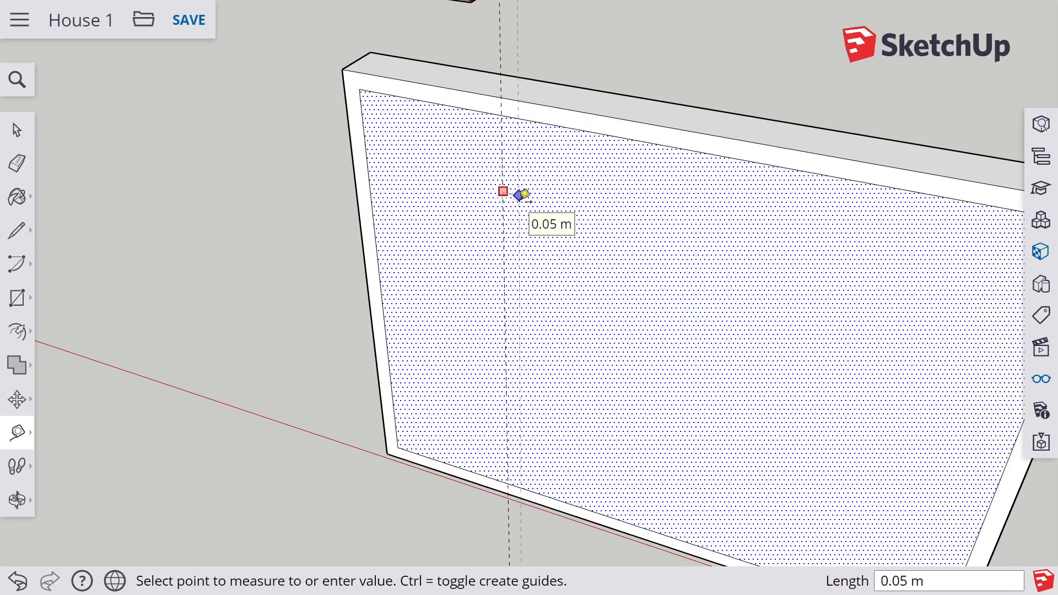
left_click(523, 194)
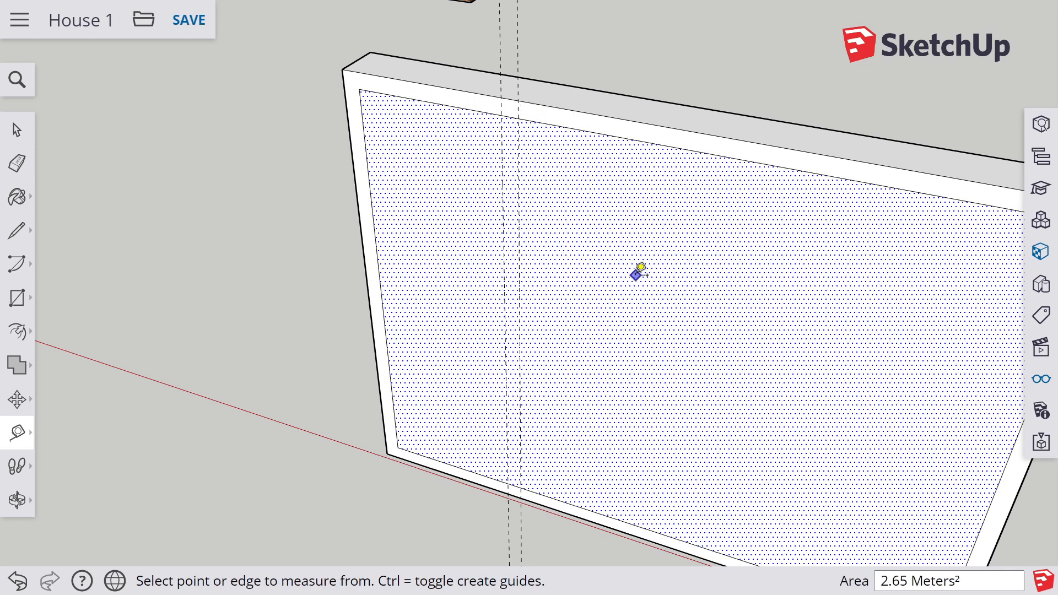
Step: Place a vertical guide 0.5 m inward from the front face's far side edge and a second guide 0.05 m farther in
scroll(639, 270, "down", 2)
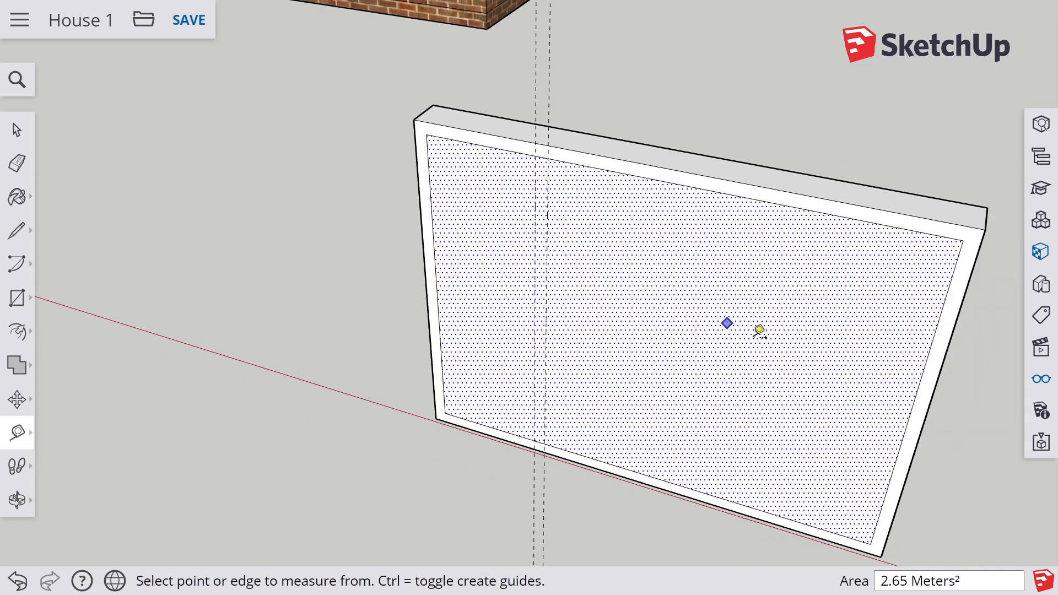
left_click(946, 352)
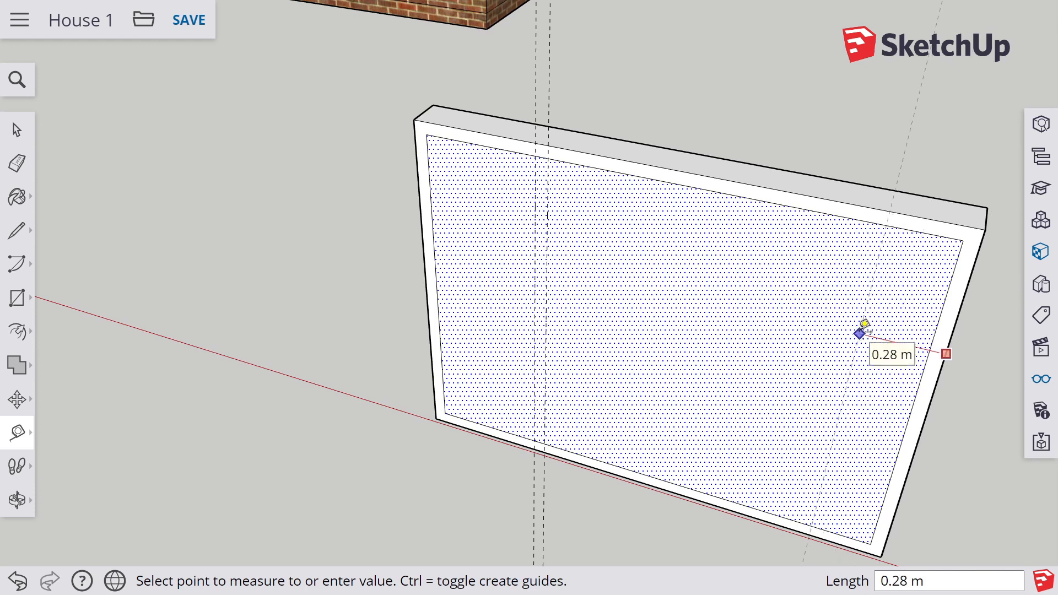
type(".5")
key("Return")
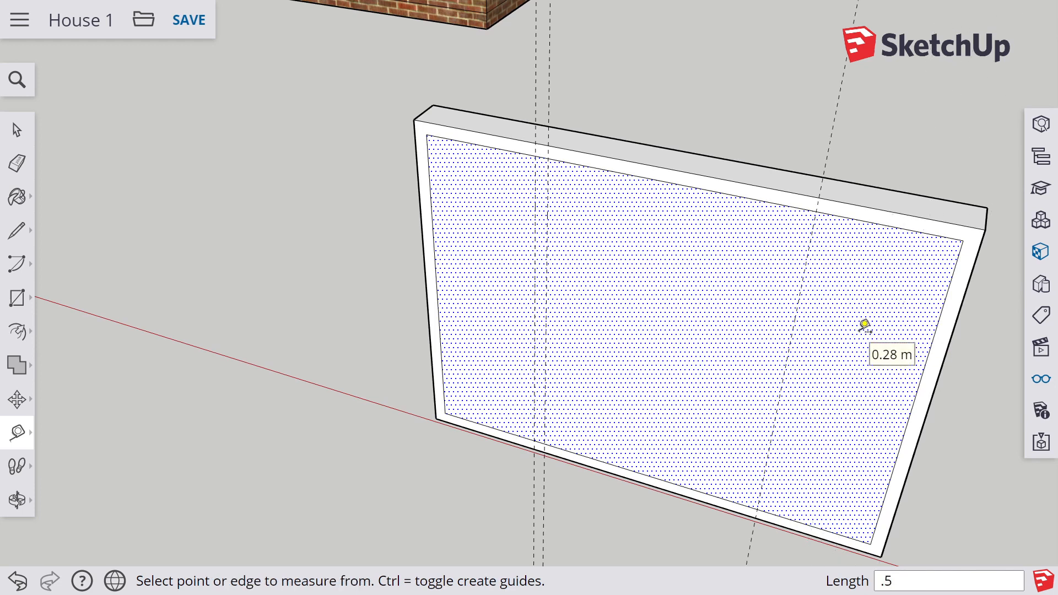
scroll(733, 309, "up", 2)
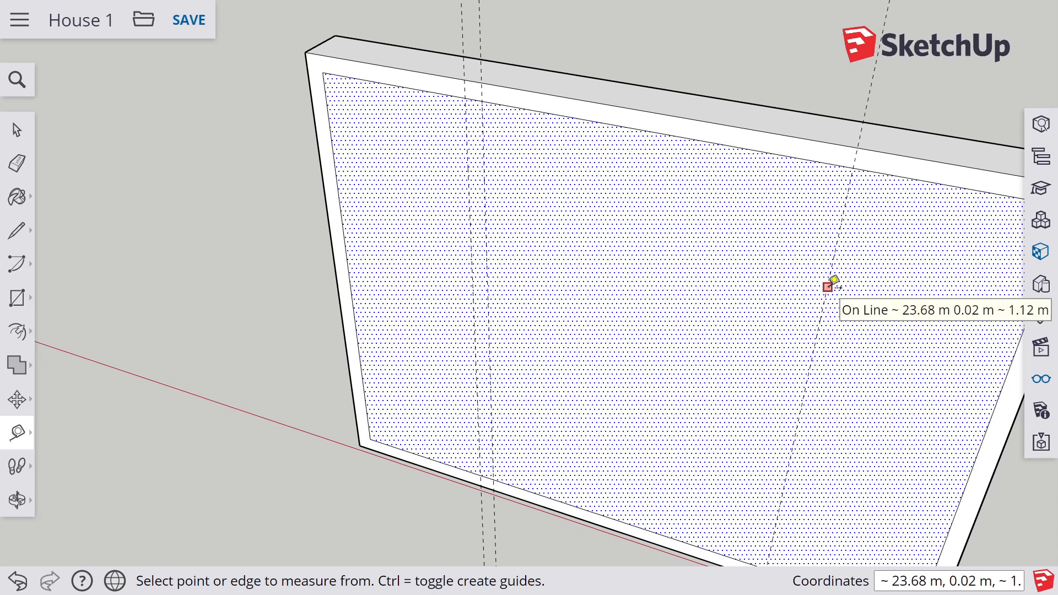
left_click(828, 287)
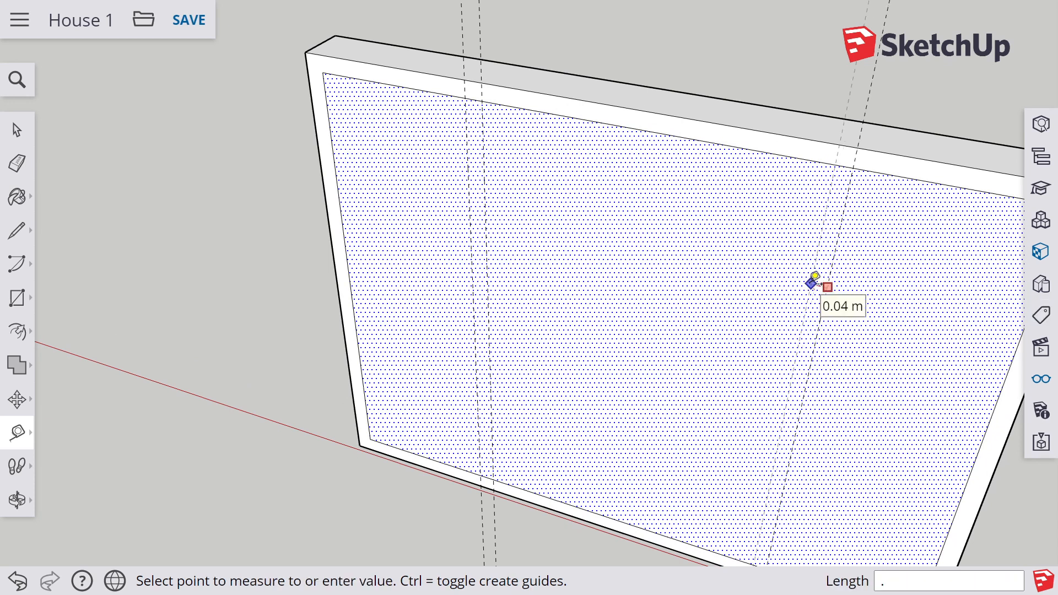
key("Return")
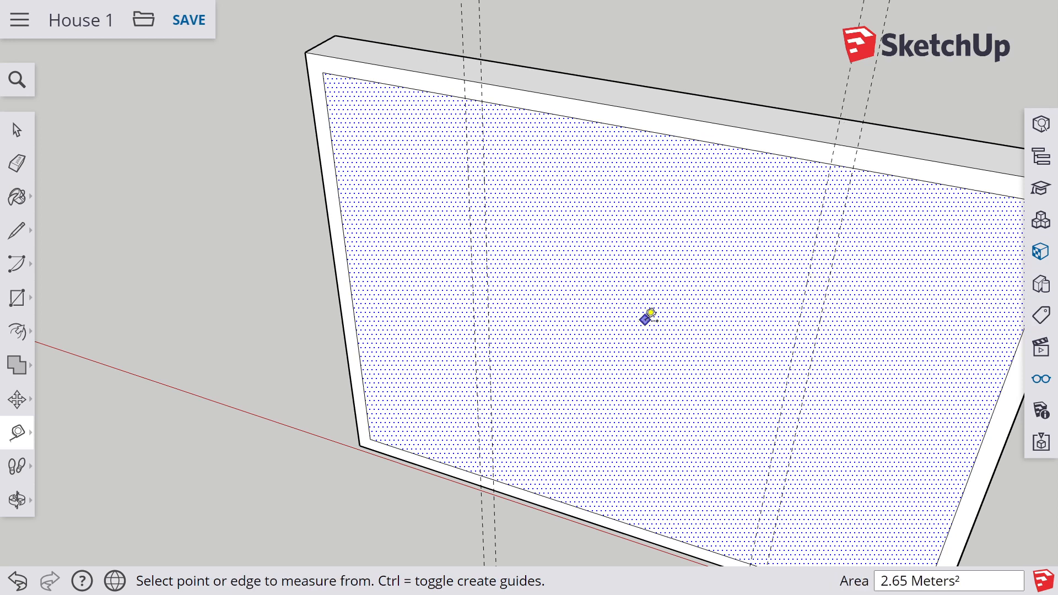
Step: Draw two vertical strips, 0.05 m by about 1.40 m, between each pair of guides across the inner face's full height
scroll(656, 308, "down", 1)
key("r")
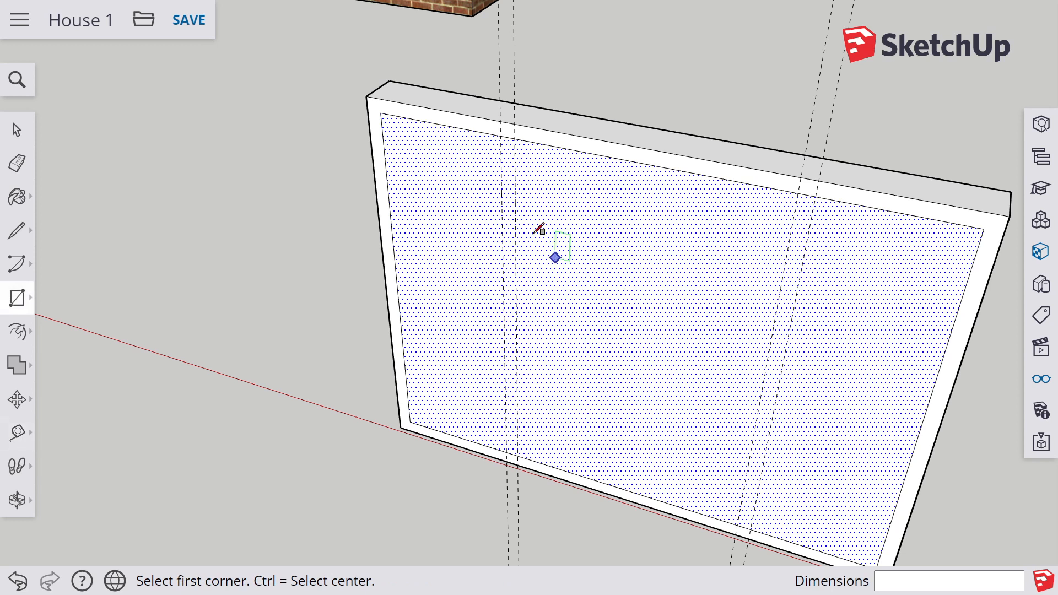
left_click(500, 136)
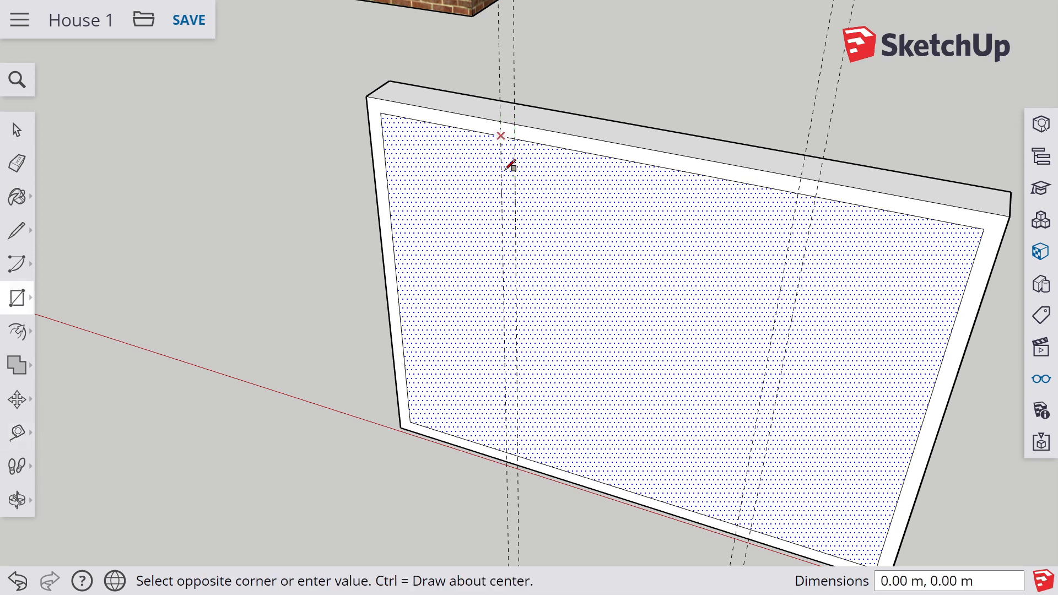
left_click(518, 449)
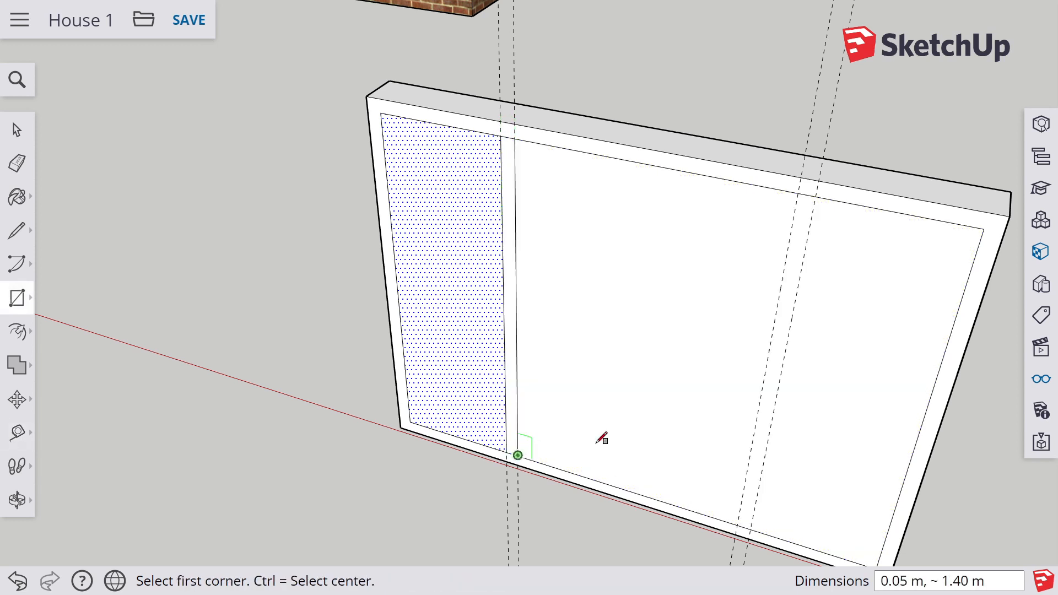
left_click(798, 193)
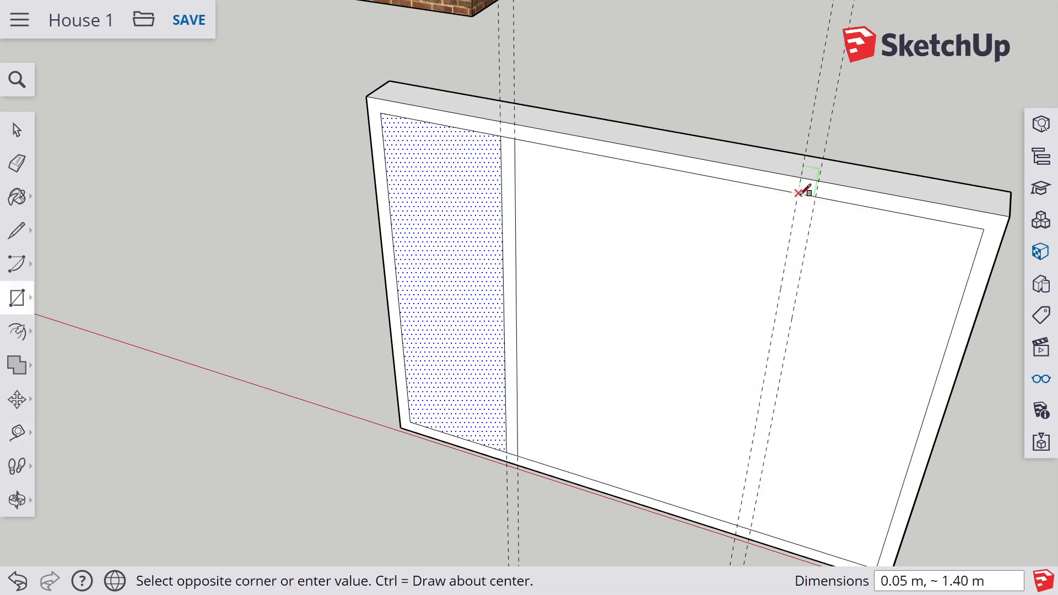
left_click(750, 529)
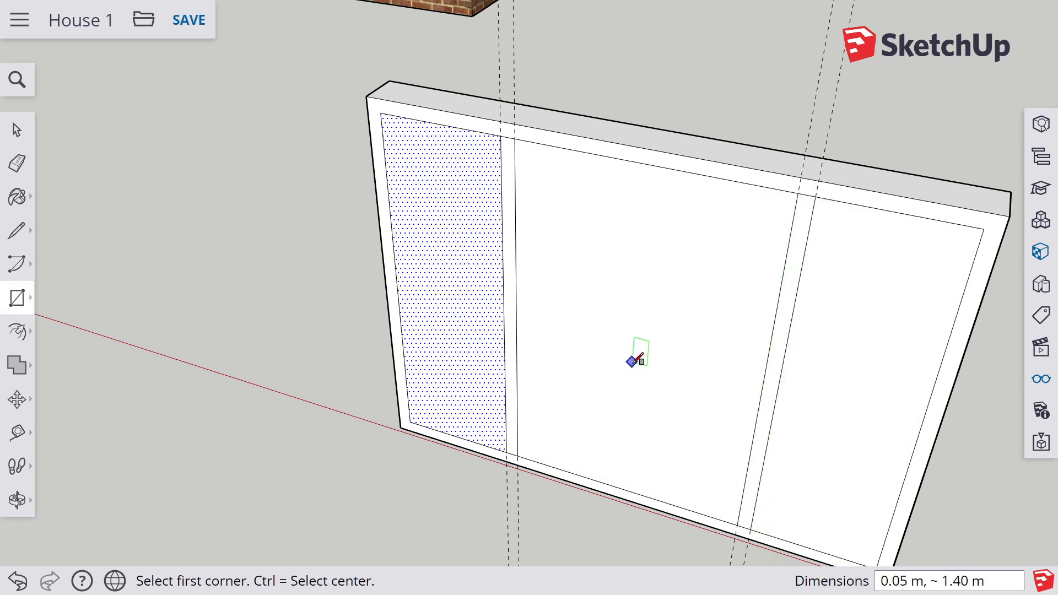
Step: Push the narrow pane nearest the house back 0.15 m through the block's full thickness to cut an opening
key("p")
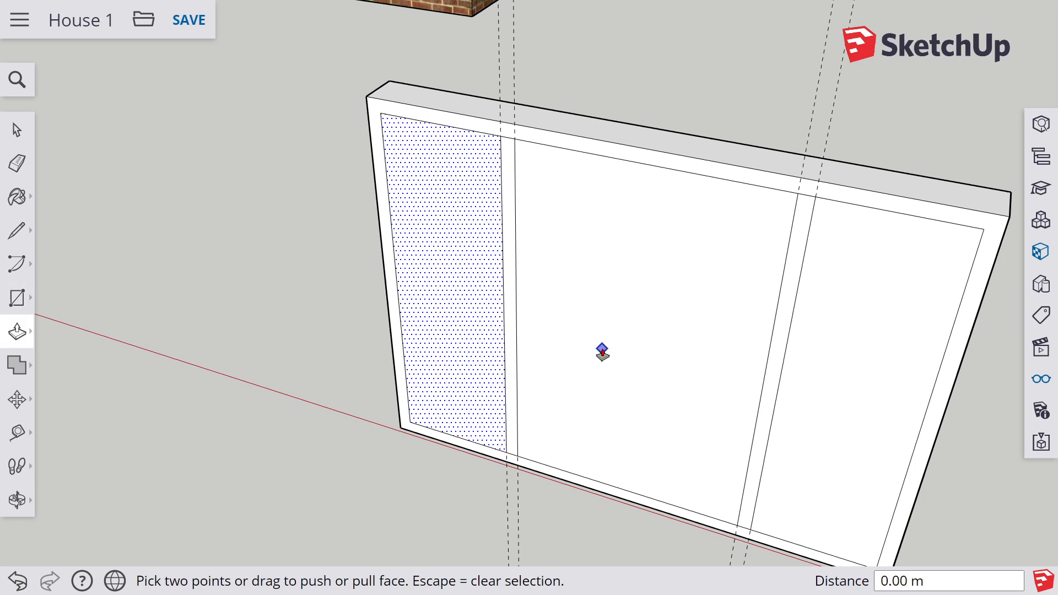
left_click(470, 329)
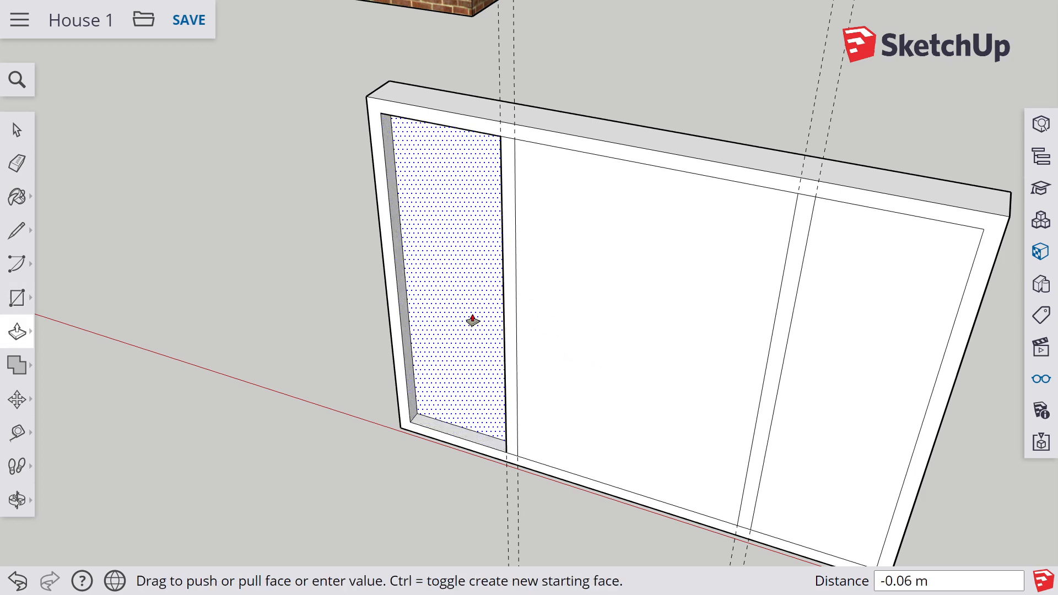
left_click(473, 303)
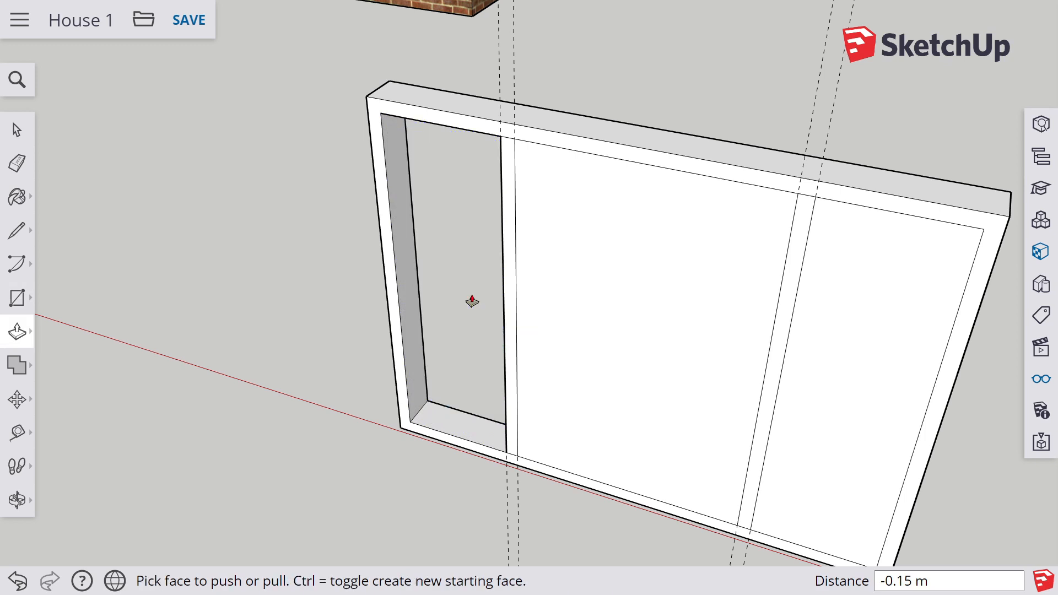
Step: Push the wide middle pane and the far narrow pane back 0.15 m through the block's full thickness to cut openings
left_click(594, 377)
left_click(594, 353)
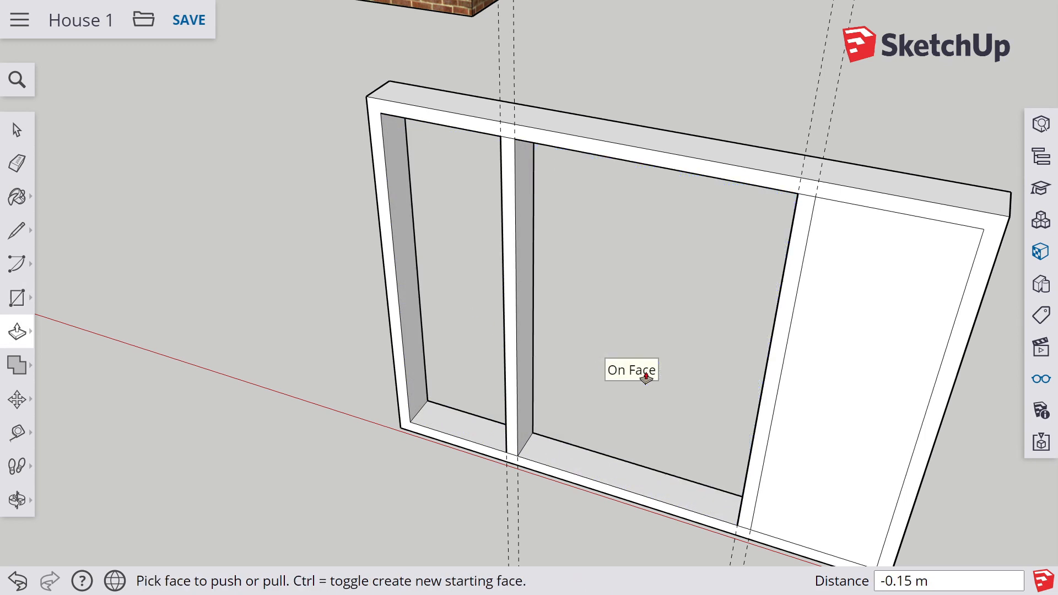
left_click(809, 447)
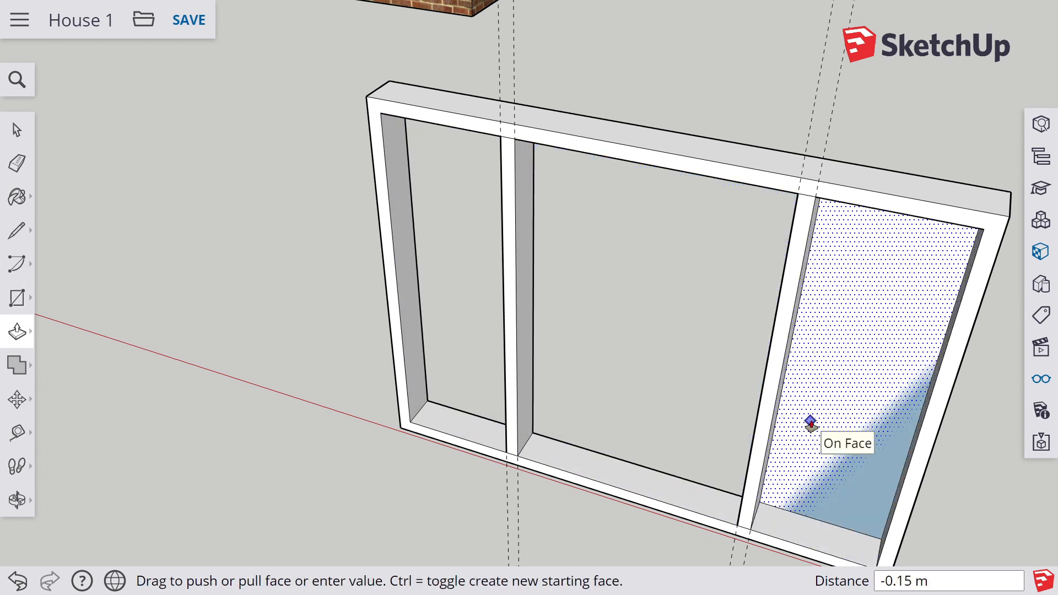
left_click(803, 425)
Step: Erase the construction guides and the leftover lines where the two vertical bars meet the window frame's upper and lower members
key("o")
scroll(744, 413, "down", 5)
left_click_drag(672, 389, 574, 247)
scroll(569, 243, "up", 3)
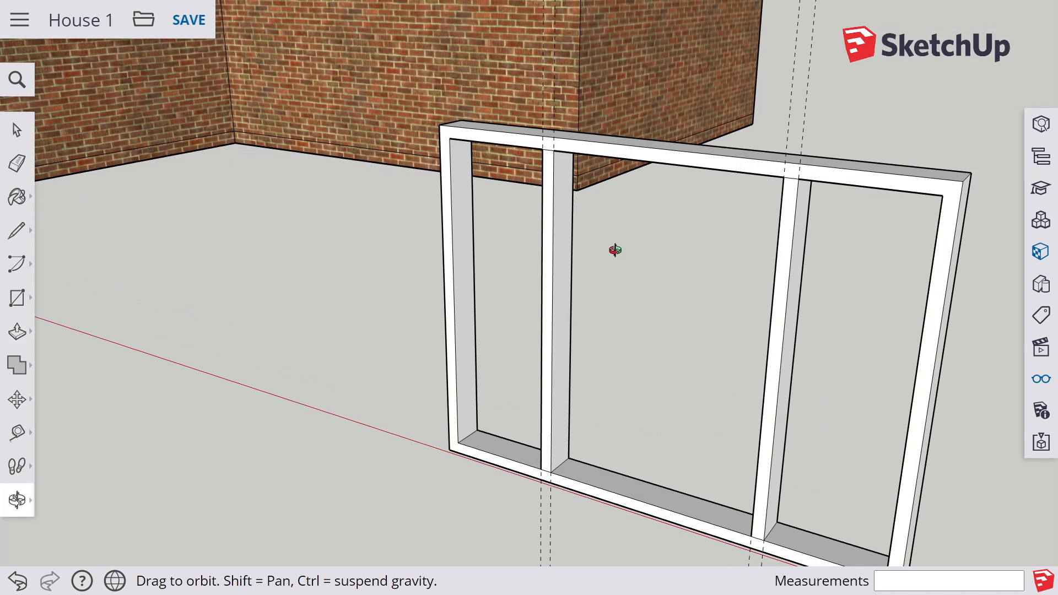
key("e")
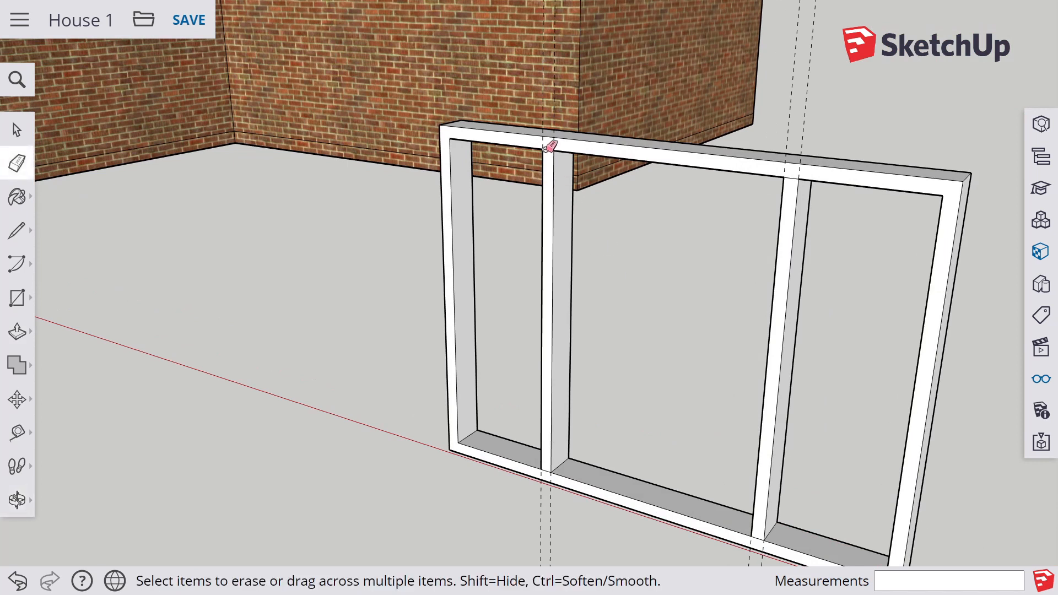
scroll(553, 148, "up", 2)
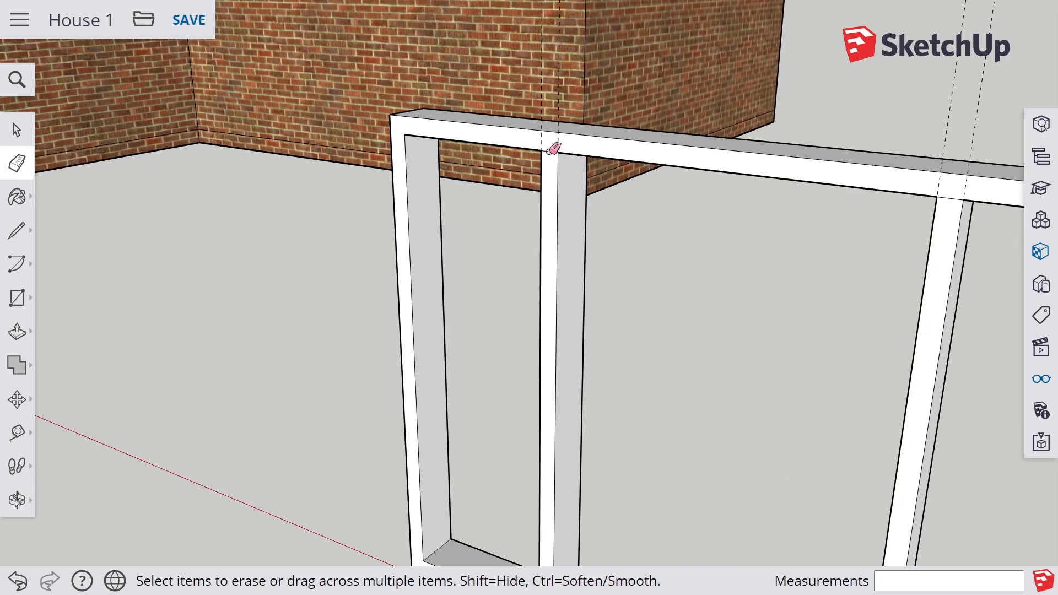
left_click(953, 198)
scroll(567, 225, "down", 2)
mouse_move(567, 464)
middle_mouse_down()
mouse_move(496, 269)
mouse_move(504, 293)
middle_mouse_up()
left_click(450, 316)
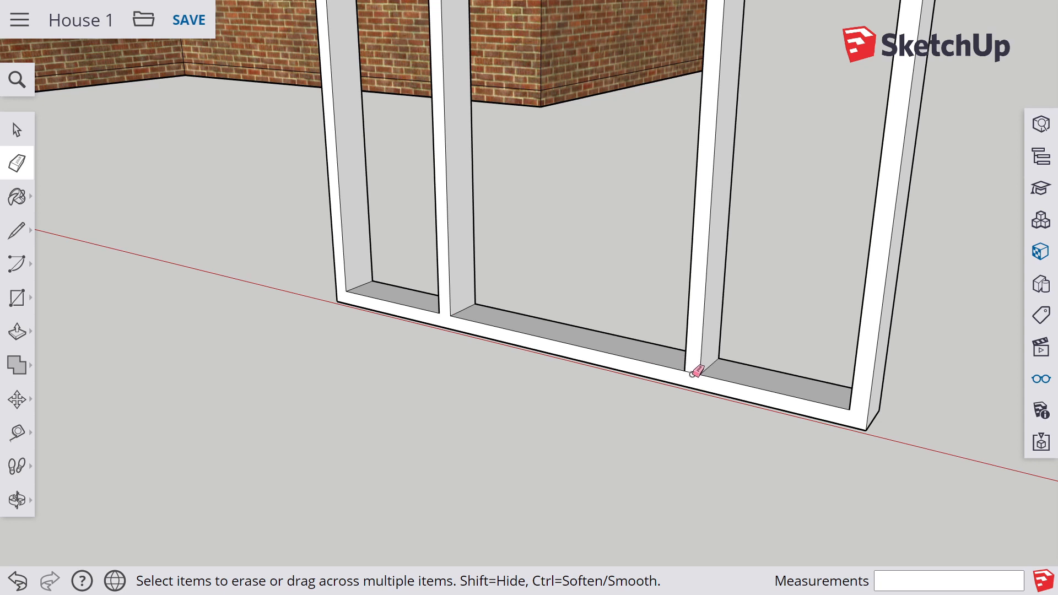
scroll(570, 177, "down", 2)
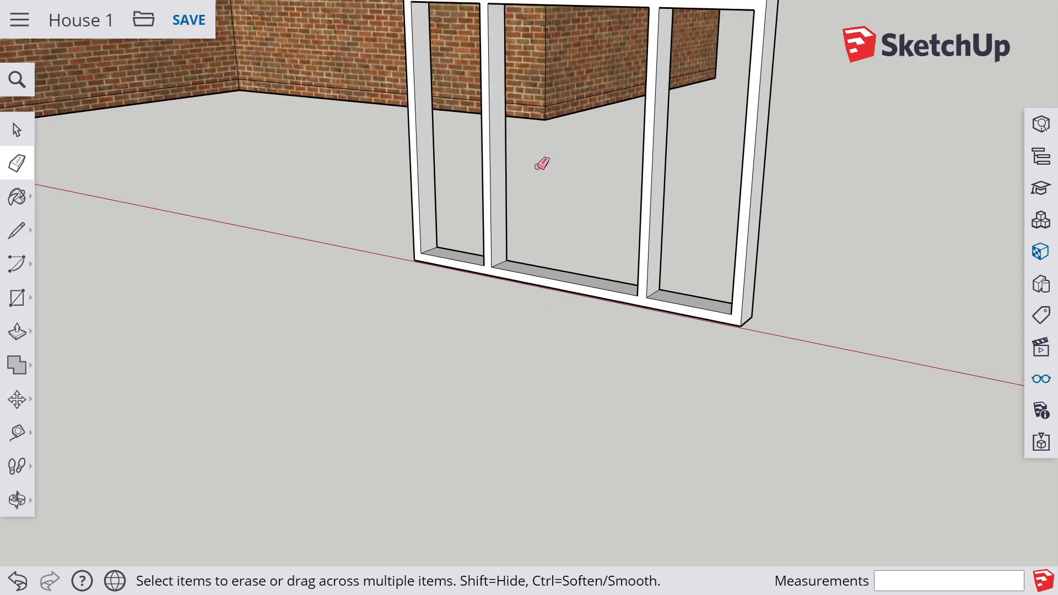
Step: Draw a 0.45 m by about 1.40 m pane rectangle in the narrow opening nearest the house, between the mid-depth points of opposite corners
key("o")
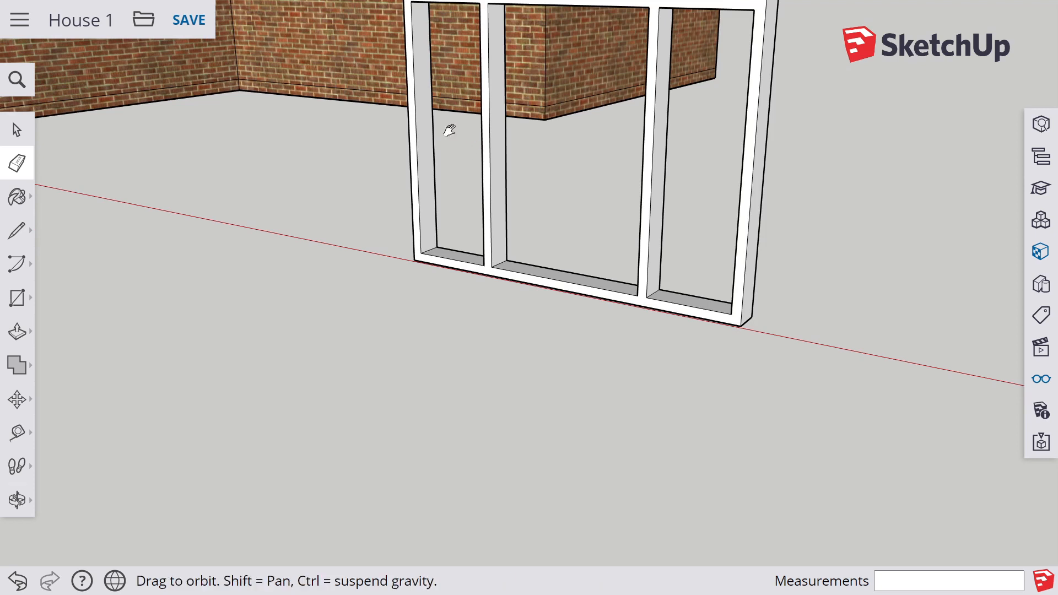
left_click_drag(449, 127, 536, 286)
left_click_drag(557, 241, 526, 201)
mouse_move(526, 201)
middle_mouse_down()
mouse_move(531, 236)
mouse_move(597, 332)
middle_mouse_up()
mouse_move(543, 265)
middle_mouse_down()
mouse_move(528, 236)
mouse_move(534, 217)
mouse_move(485, 125)
mouse_move(545, 238)
middle_mouse_up()
middle_click_drag(617, 392, 556, 240)
scroll(526, 161, "up", 3)
scroll(526, 161, "up", 5)
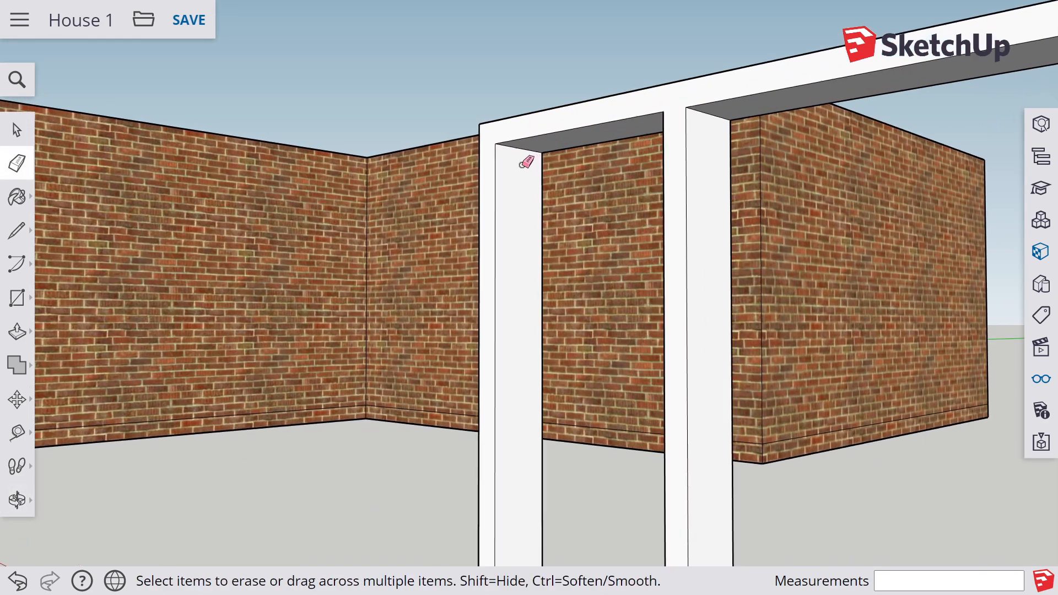
key("r")
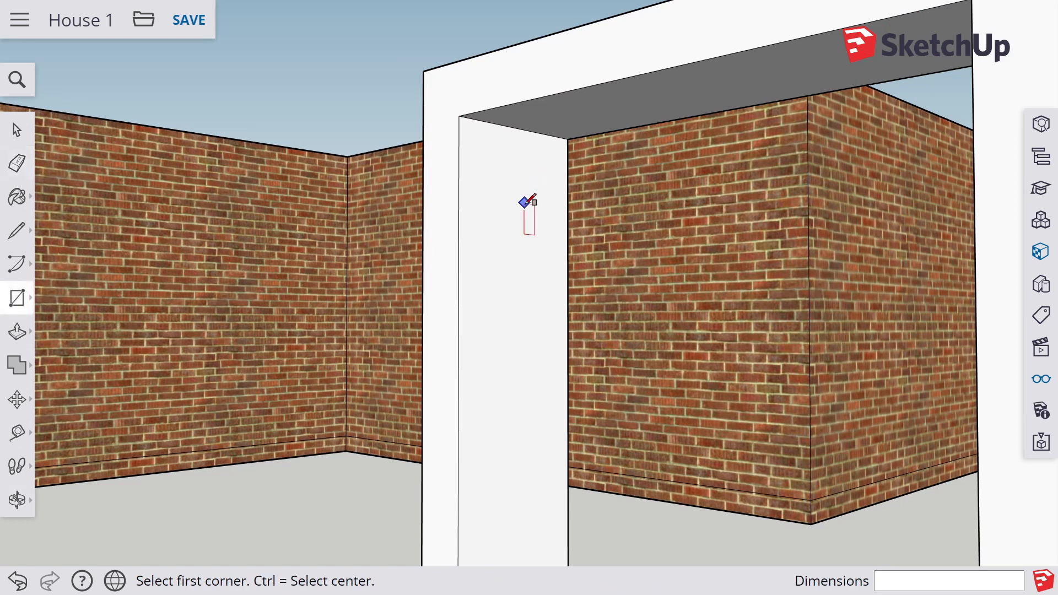
scroll(504, 200, "down", 1)
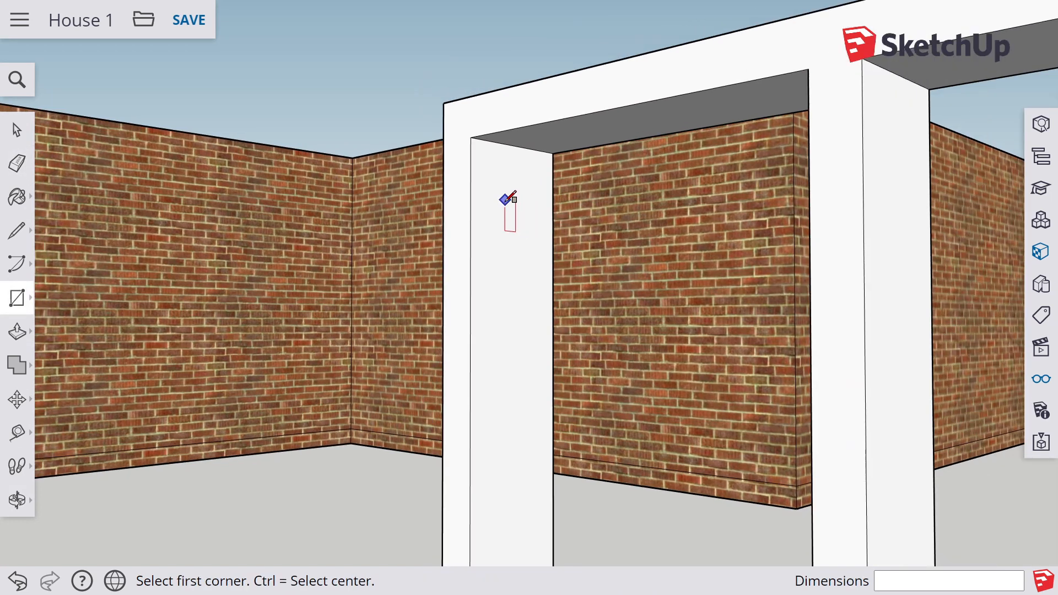
scroll(505, 200, "up", 1)
scroll(504, 200, "up", 1)
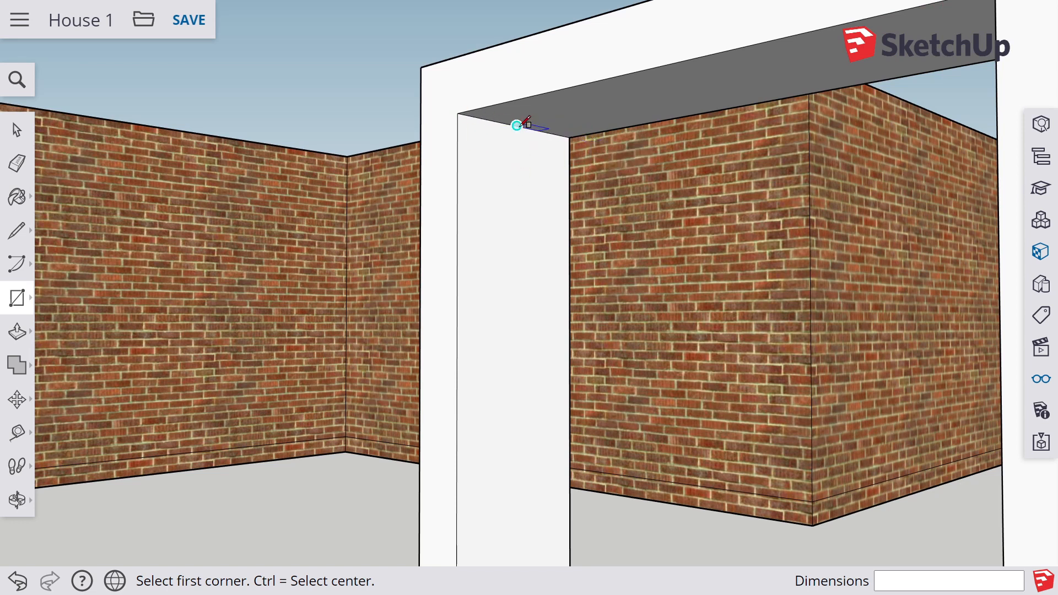
scroll(517, 125, "down", 6)
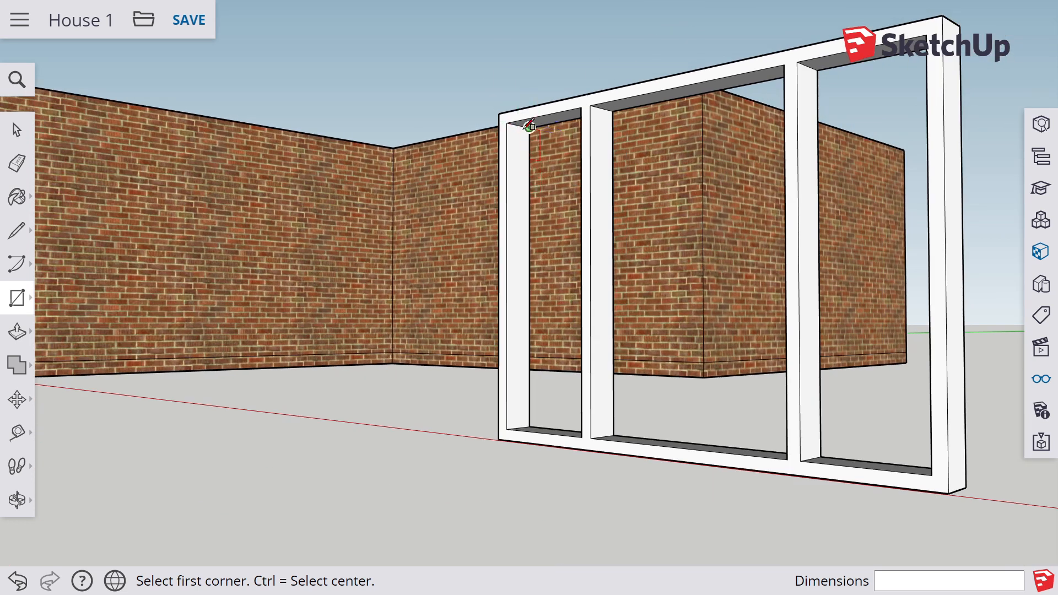
scroll(530, 126, "up", 4)
scroll(532, 124, "up", 3)
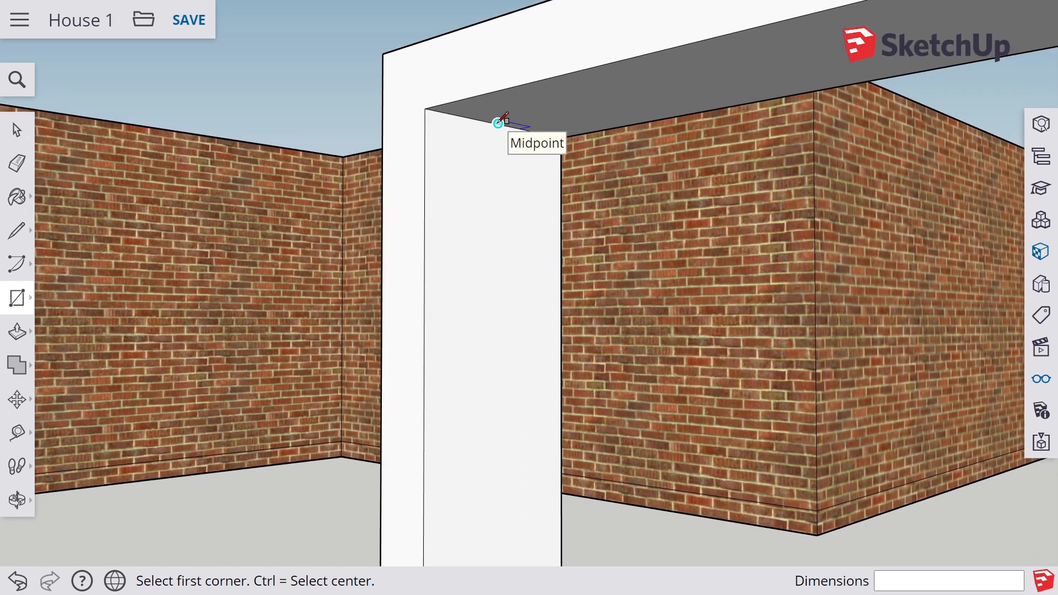
left_click(498, 122)
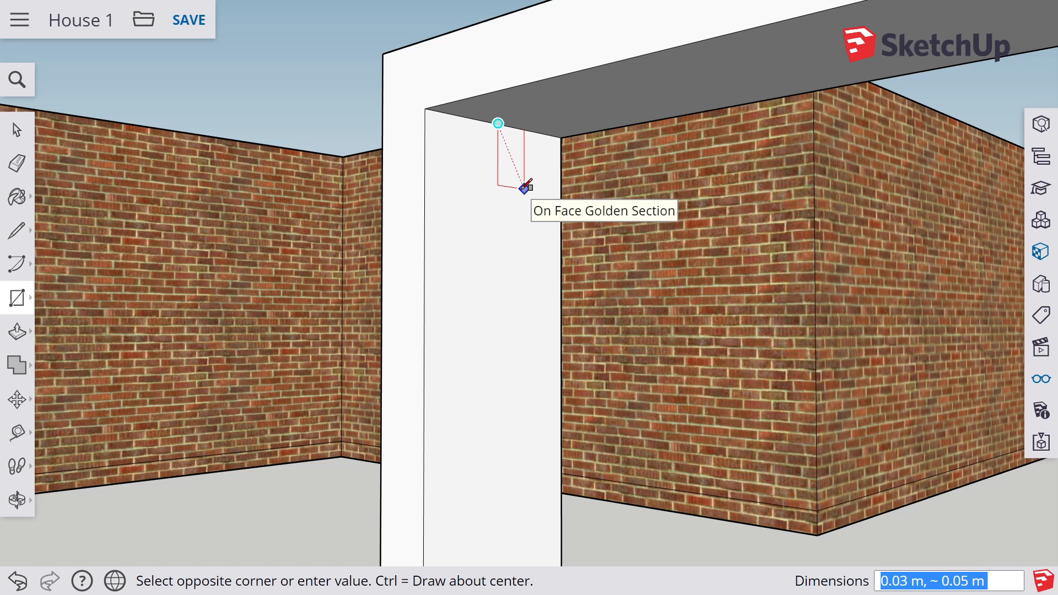
key("o")
scroll(669, 326, "down", 5)
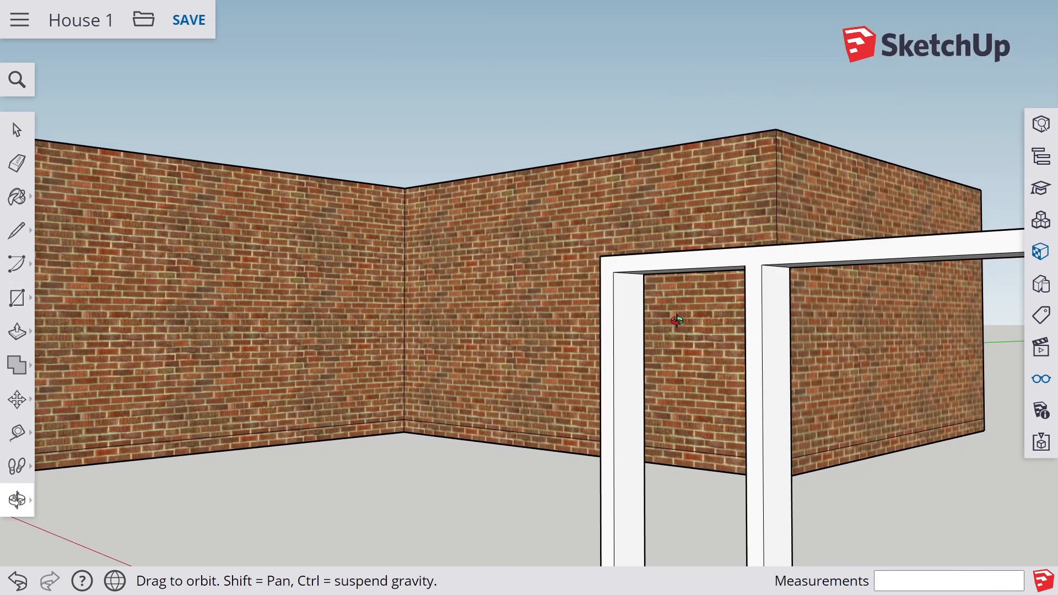
left_click_drag(667, 451, 807, 335)
scroll(806, 335, "up", 5)
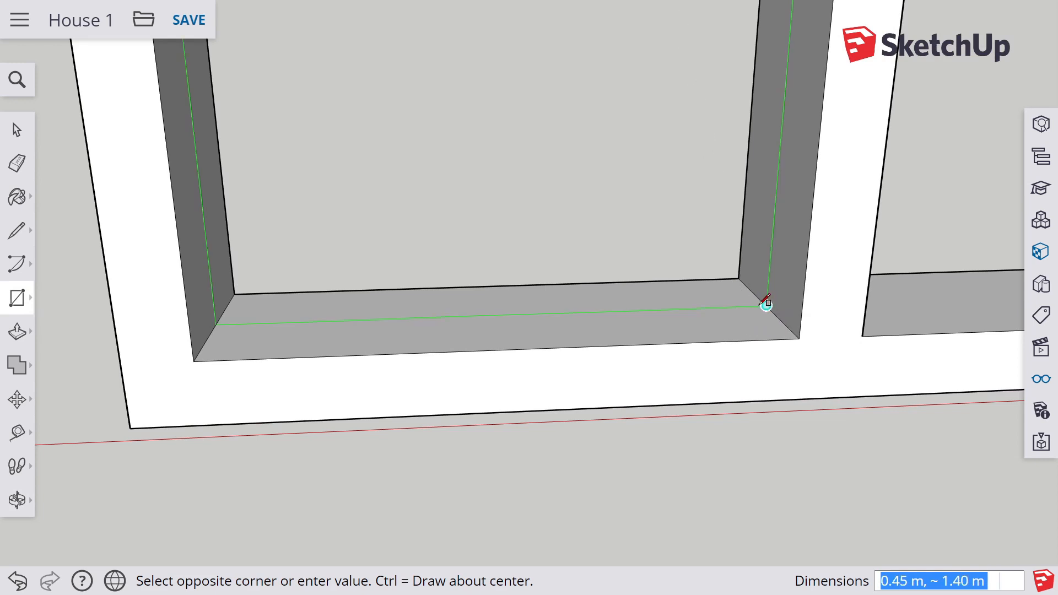
left_click(766, 304)
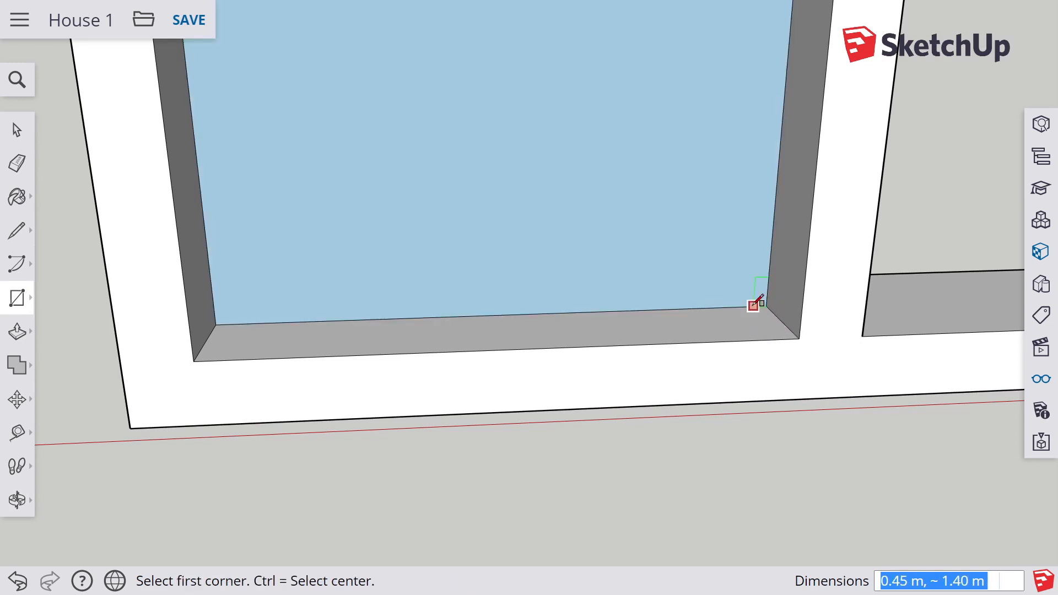
Step: Reverse the face of the pane in the narrow opening nearest the house so its front side points outward
scroll(759, 300, "down", 5)
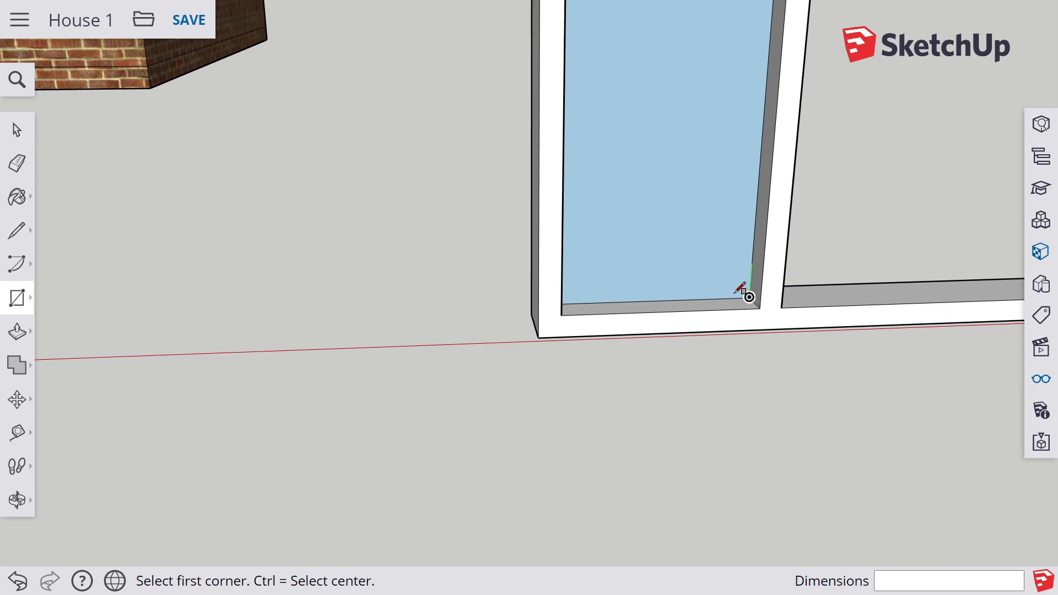
scroll(737, 291, "down", 2)
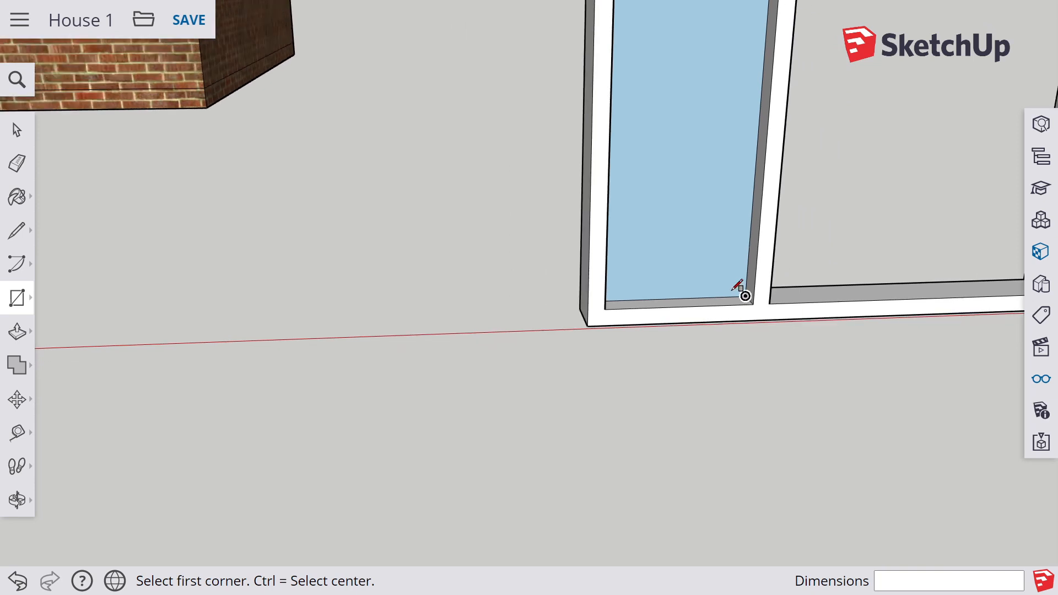
key("o")
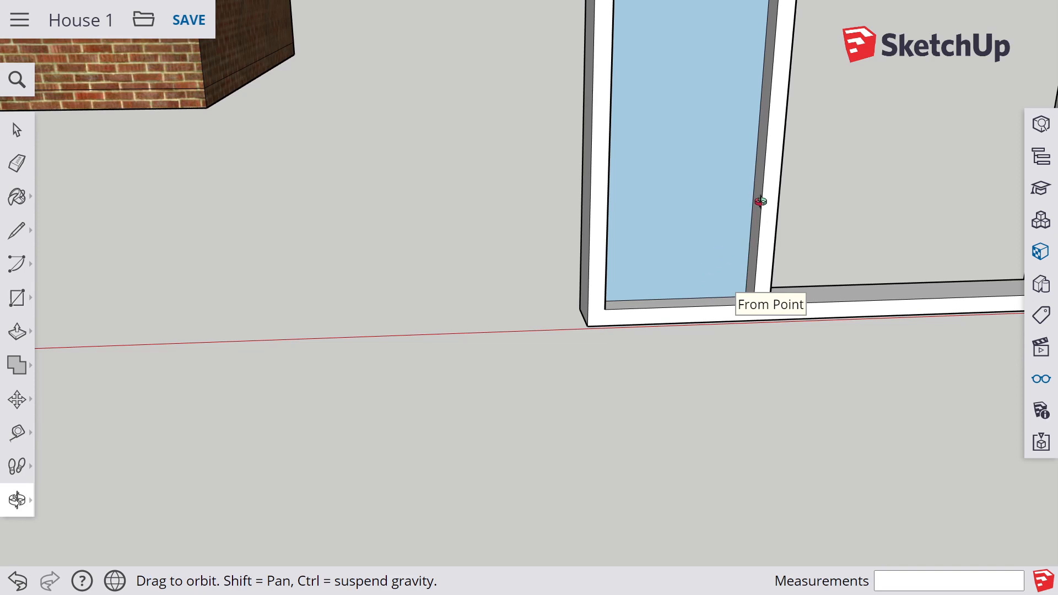
left_click_drag(760, 201, 754, 193)
left_click_drag(710, 155, 708, 156)
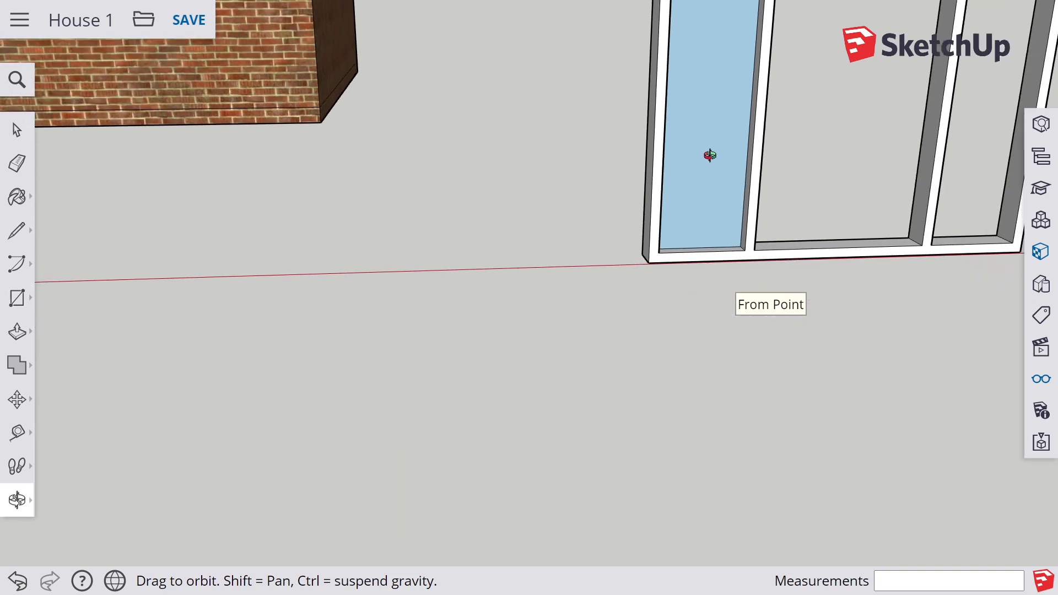
left_click_drag(834, 185, 691, 202)
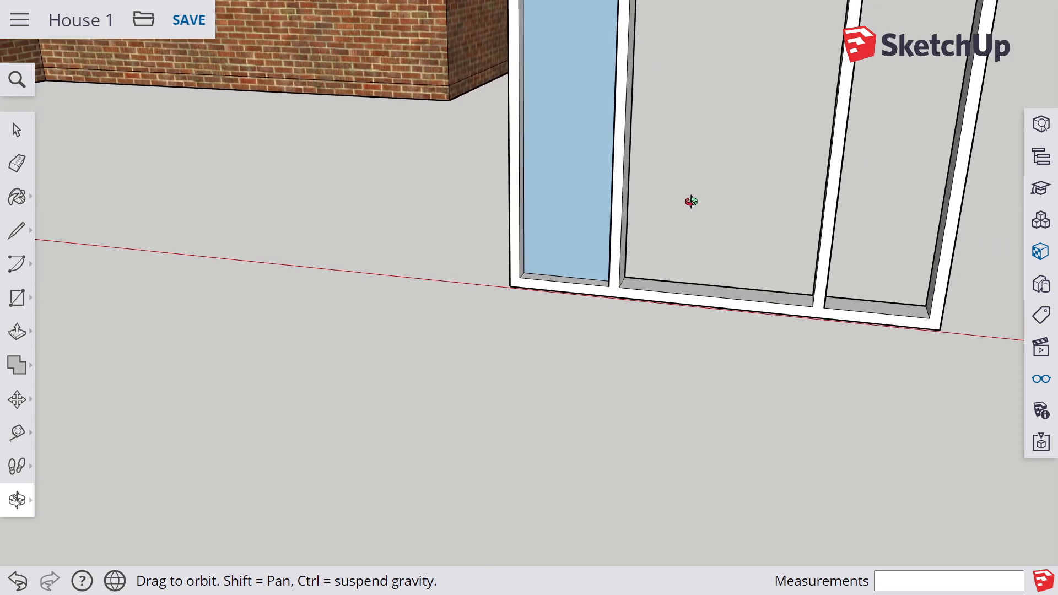
left_click_drag(884, 171, 773, 225)
mouse_move(543, 347)
left_mouse_down()
mouse_move(501, 354)
mouse_move(416, 337)
mouse_move(606, 308)
mouse_move(538, 347)
left_mouse_up()
left_click_drag(392, 339, 649, 322)
left_click_drag(548, 283, 582, 296)
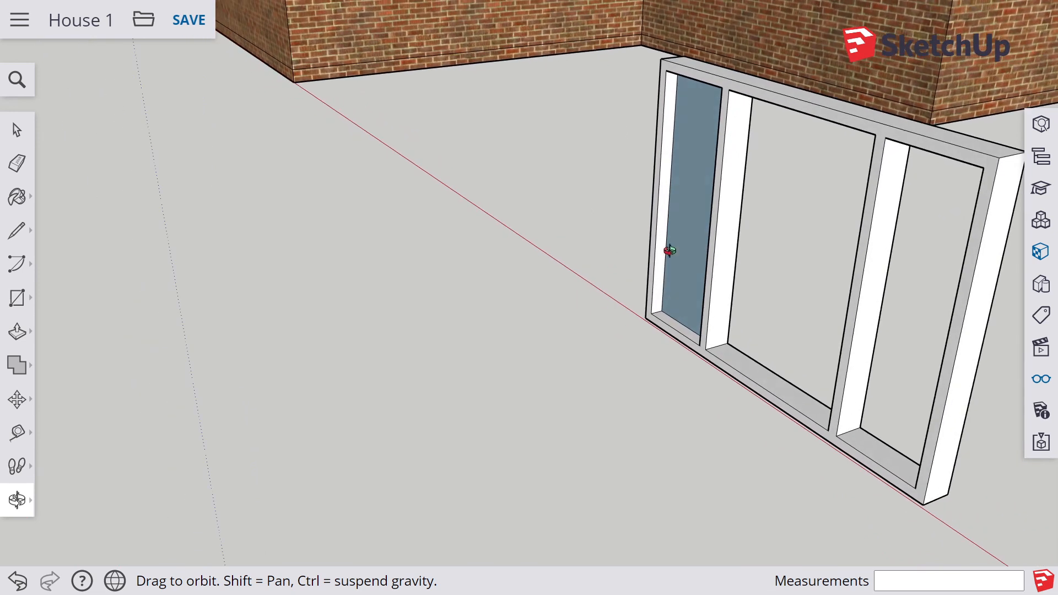
left_click_drag(668, 250, 693, 216)
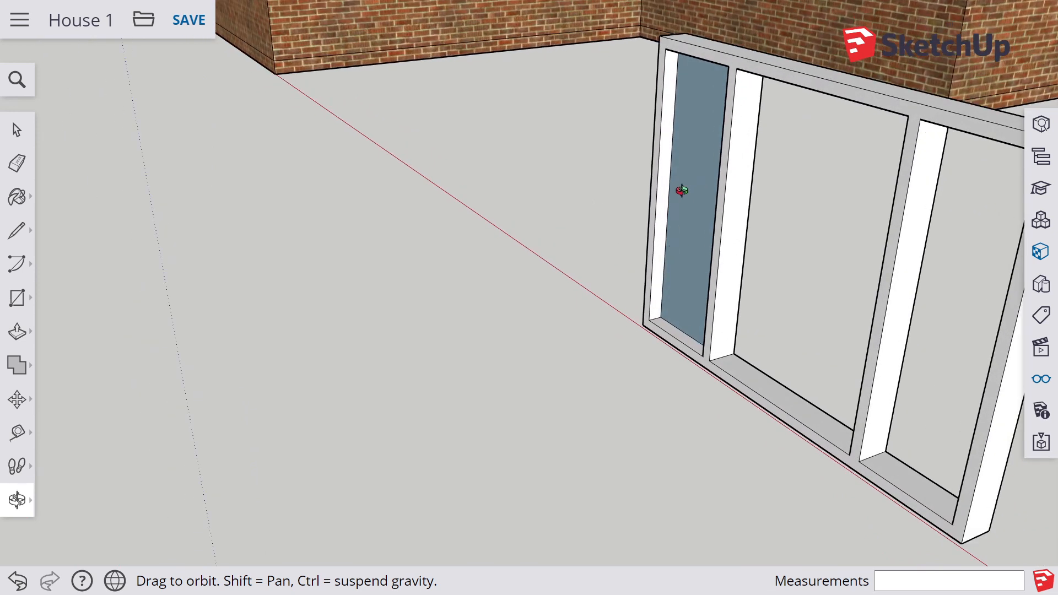
key("space")
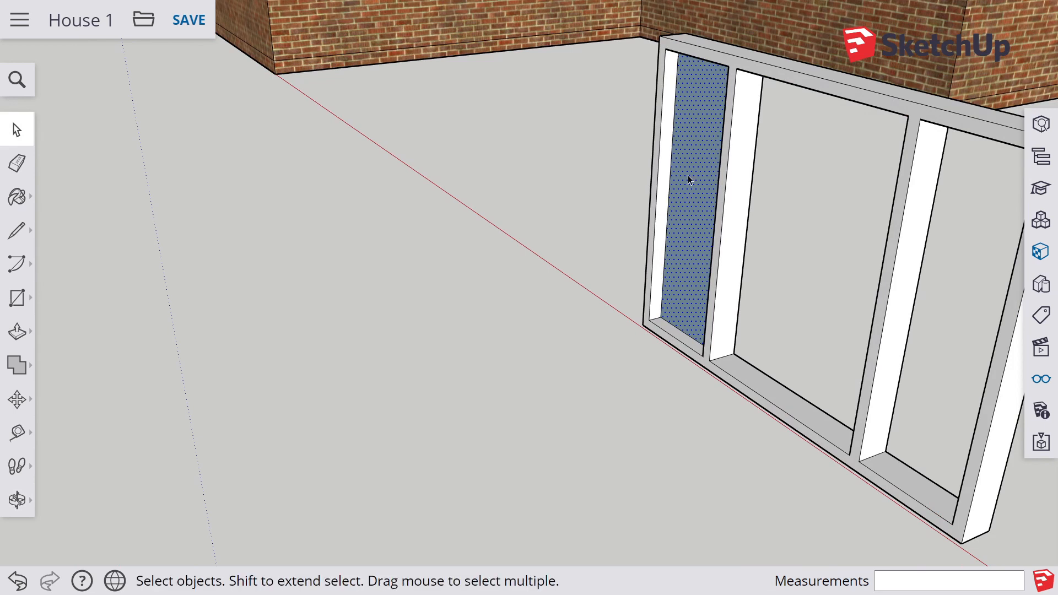
right_click(687, 175)
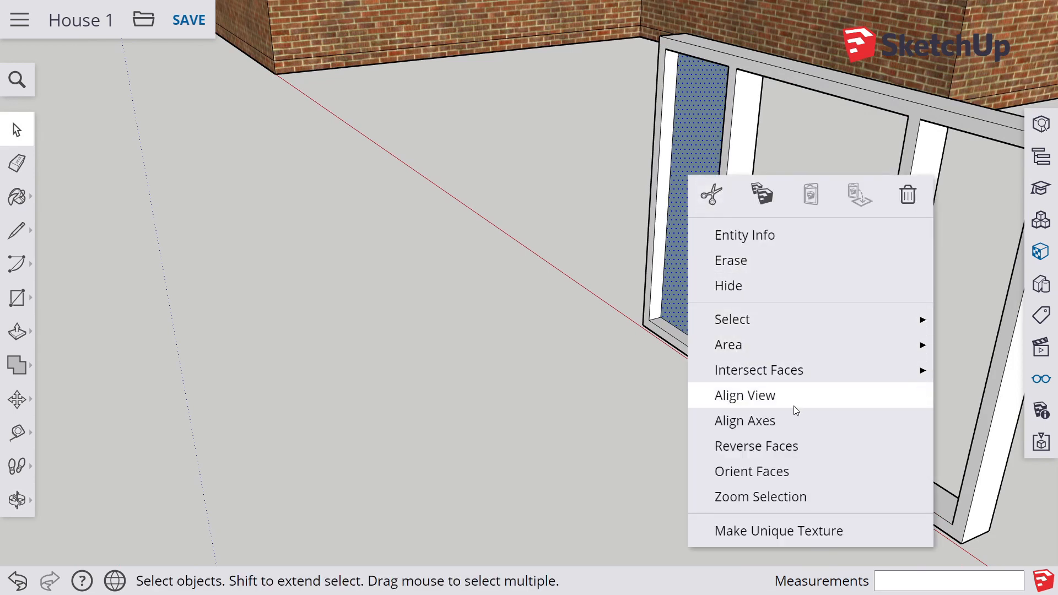
left_click(757, 447)
Step: Draw a 0.90 m by about 1.40 m pane rectangle in the middle opening, between the mid-depth points of opposite corners
scroll(688, 347, "up", 1)
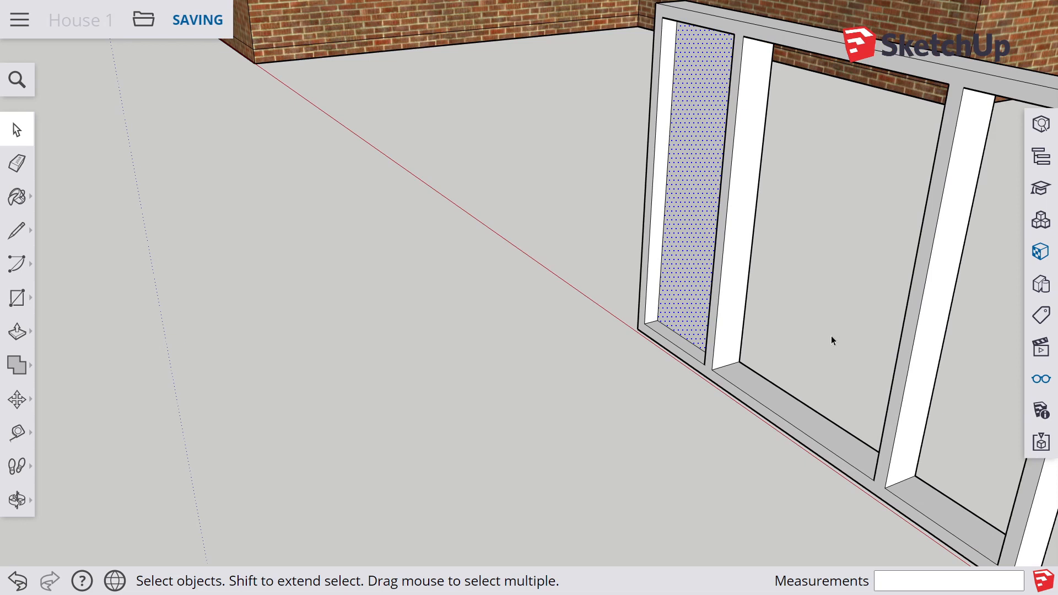
scroll(722, 381, "up", 3)
key("r")
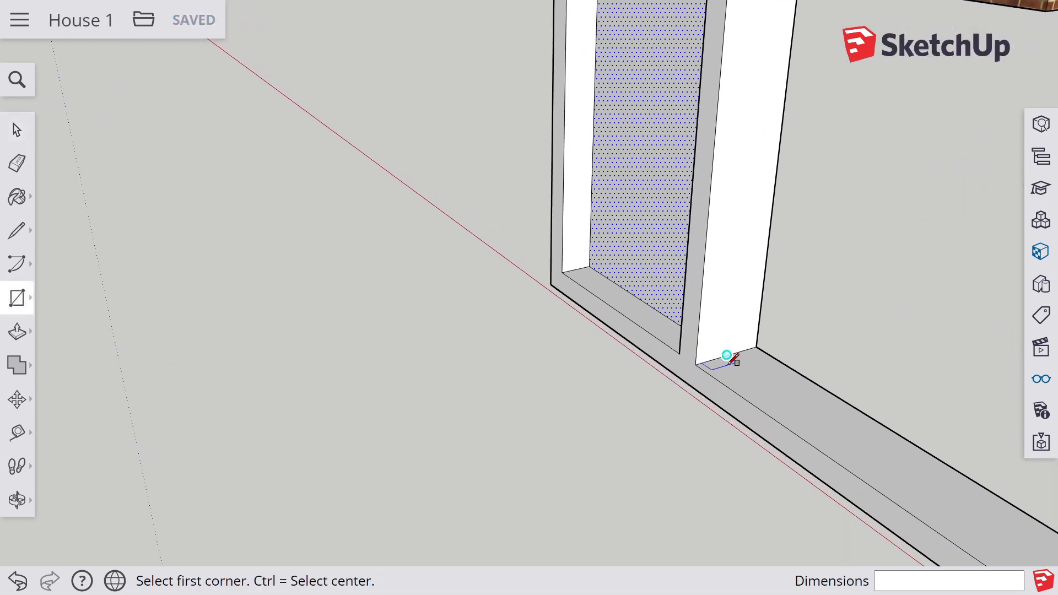
left_click(728, 355)
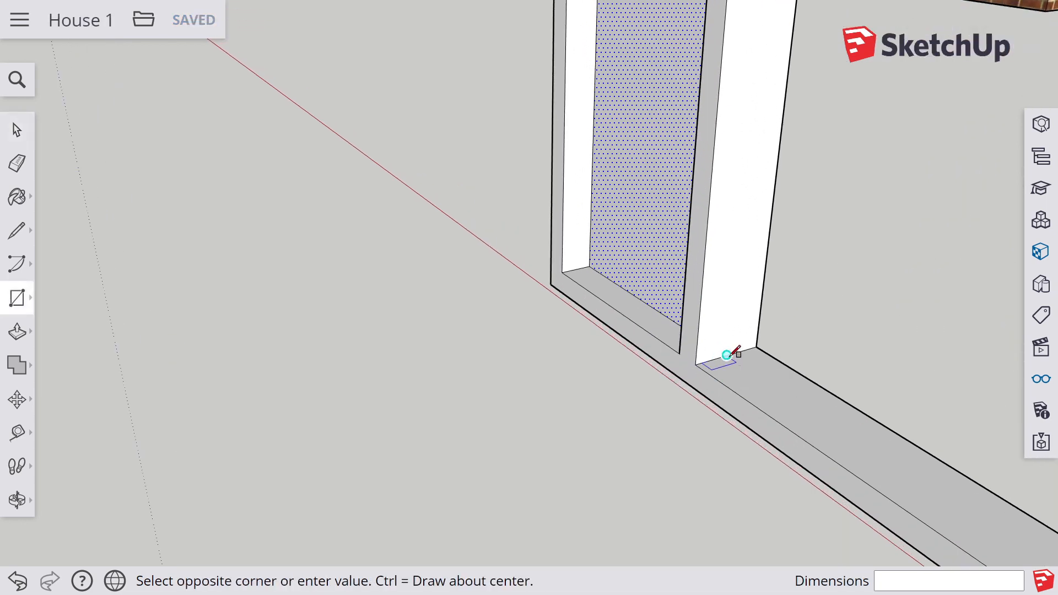
middle_click_drag(769, 359, 840, 14)
scroll(751, 52, "up", 6)
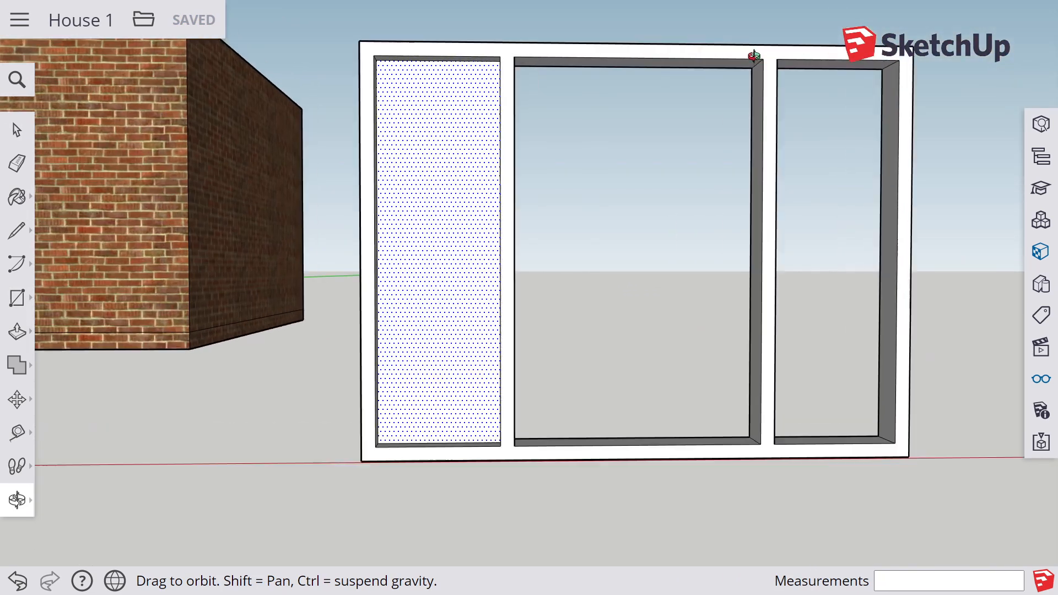
scroll(746, 60, "up", 4)
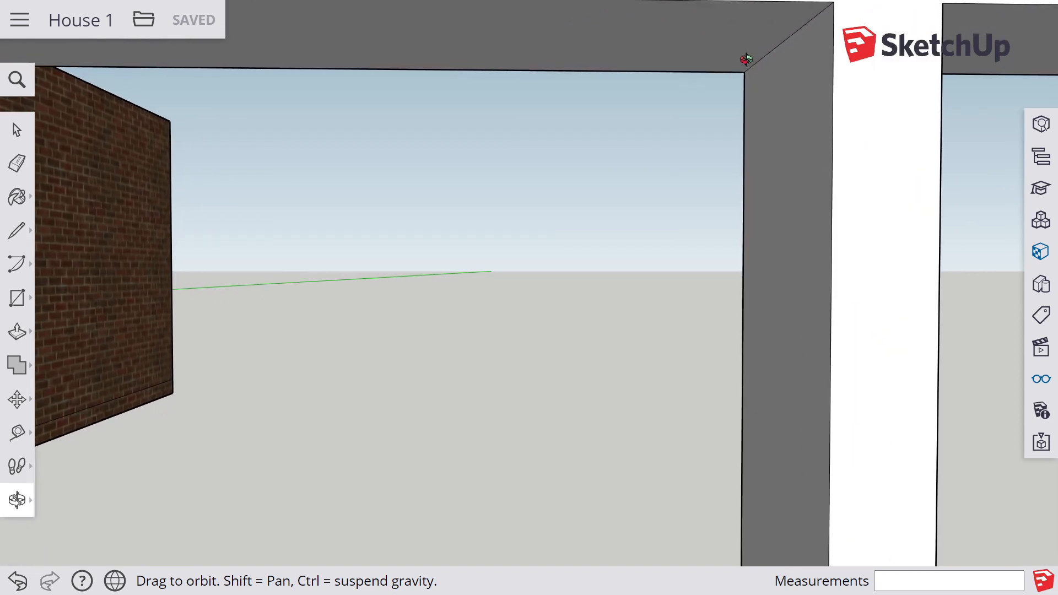
key("r")
left_click(751, 53)
left_click(782, 38)
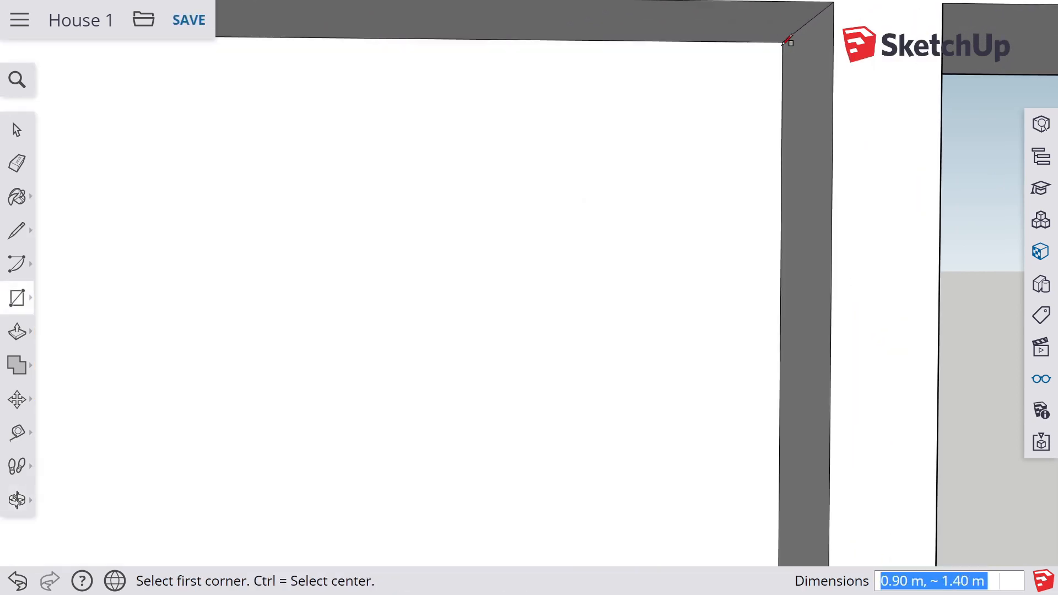
Step: Draw a 0.45 m by about 1.40 m pane rectangle in the narrow opening farthest from the house, between the mid-depth points of opposite corners
scroll(770, 64, "down", 2)
scroll(770, 64, "down", 5)
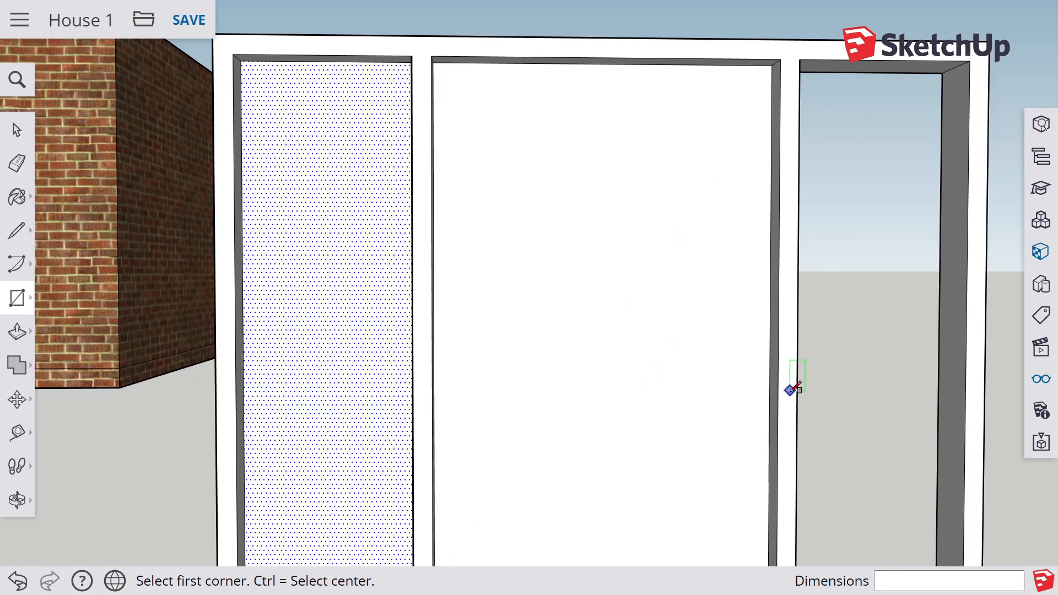
key("o")
left_click_drag(863, 412, 800, 411)
scroll(792, 545, "up", 5)
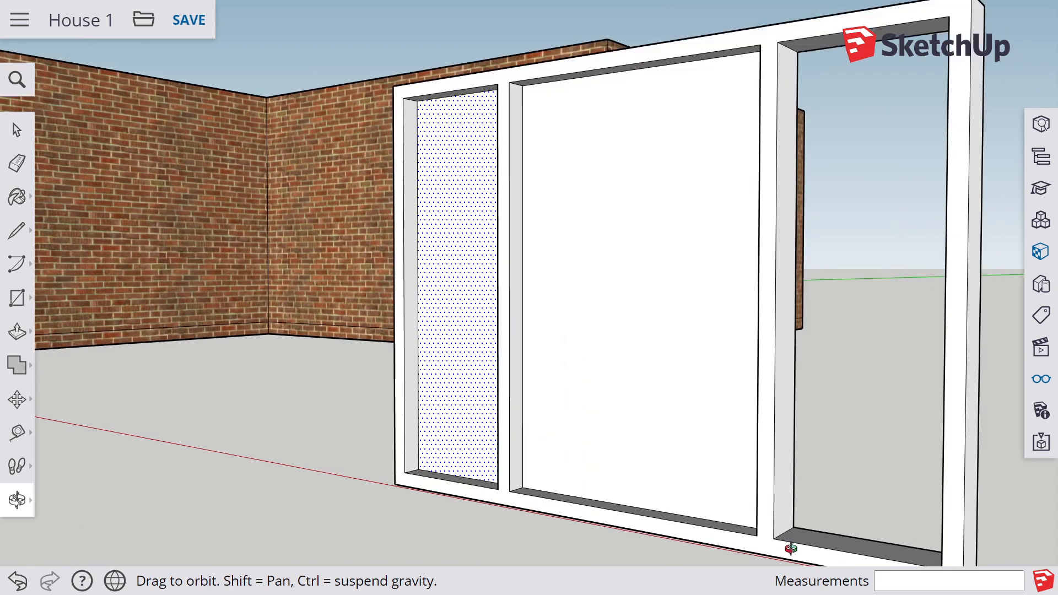
key("r")
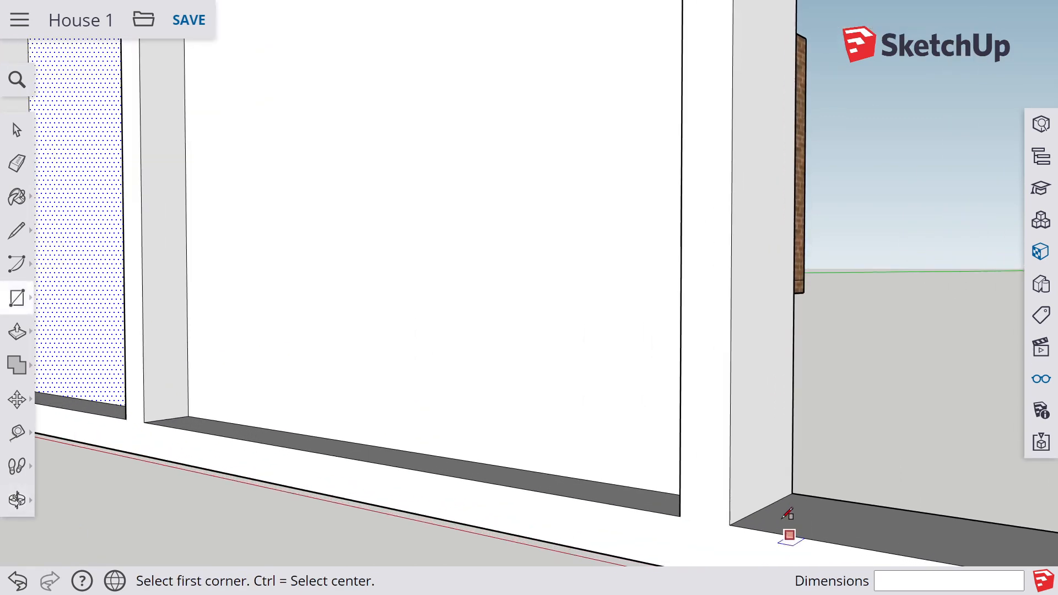
left_click(763, 507)
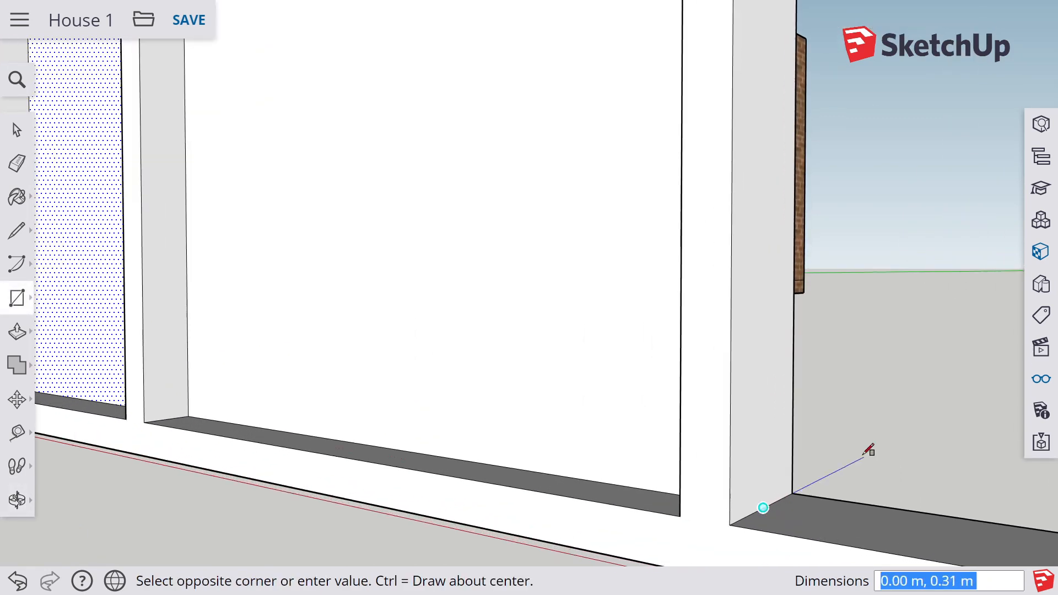
scroll(869, 445, "down", 4)
key("o")
left_click_drag(831, 430, 831, 265)
scroll(824, 203, "up", 6)
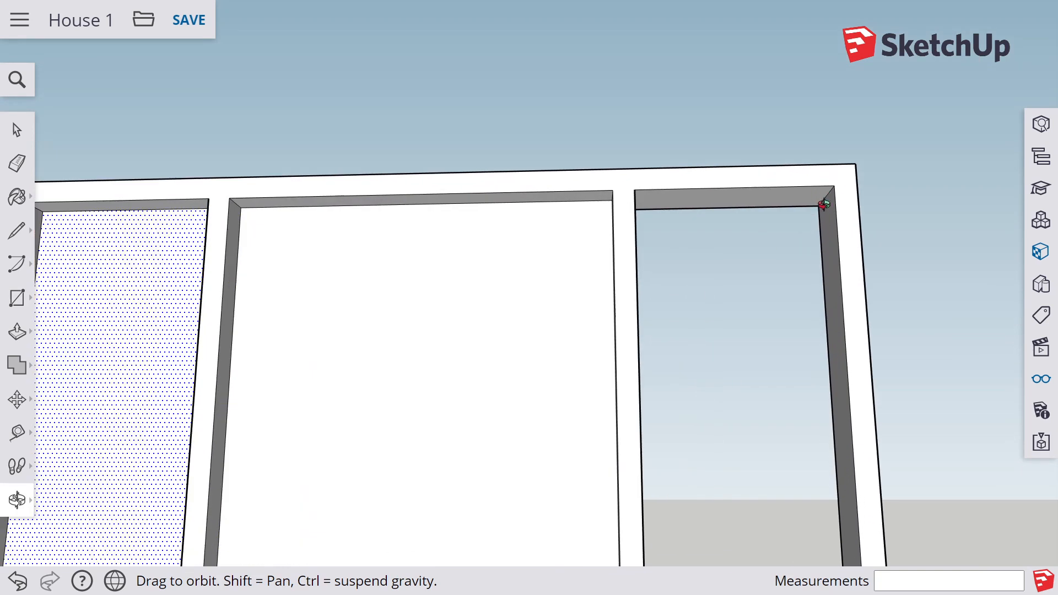
key("Escape")
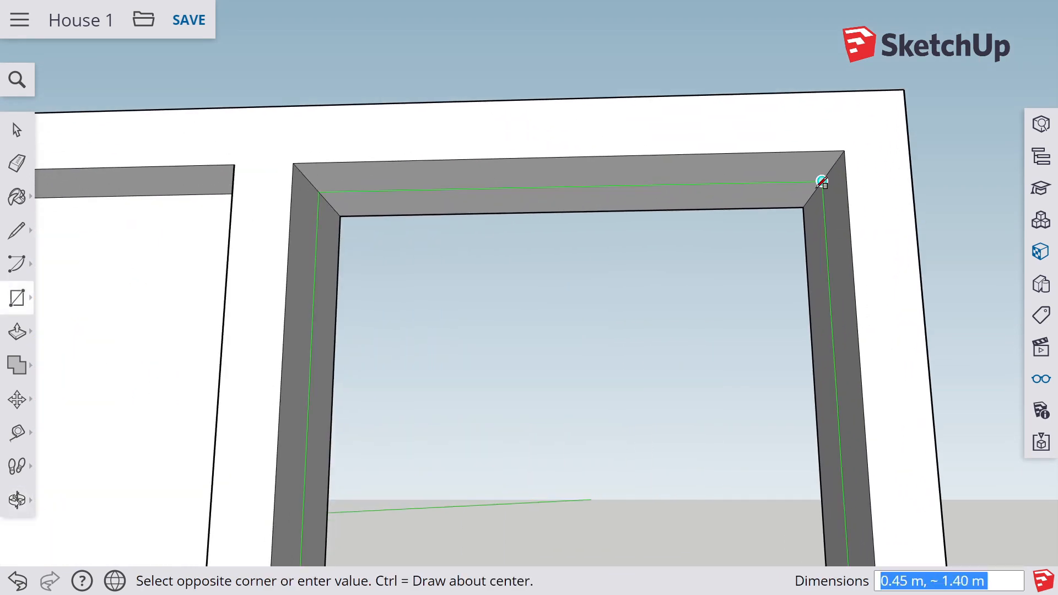
left_click(822, 181)
scroll(810, 201, "down", 8)
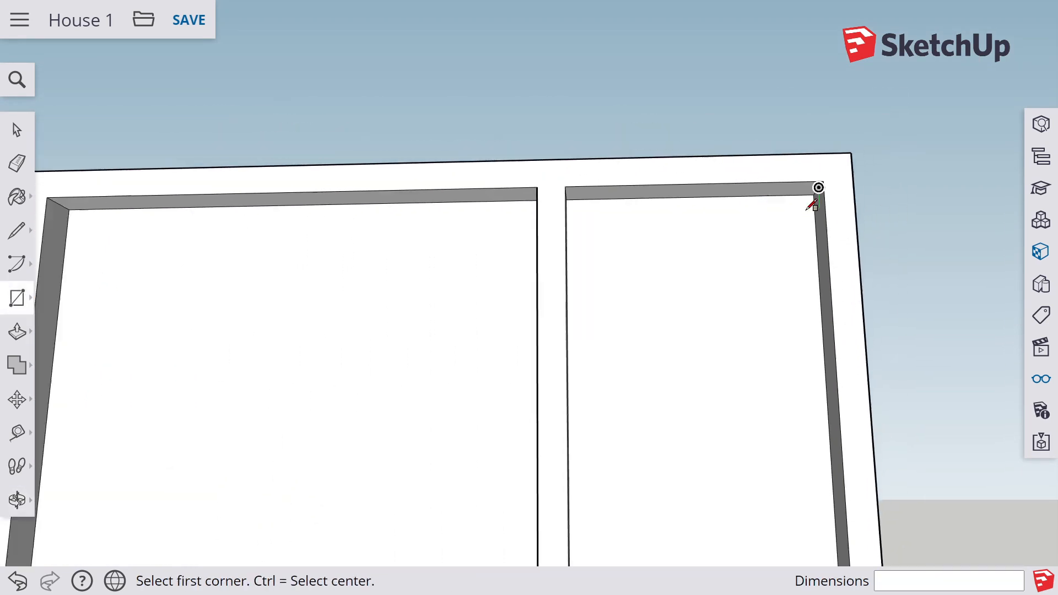
Step: Paint the whole window, frame and panes together, with the plain dark brown material from the Wood collection
middle_click_drag(800, 296, 727, 380)
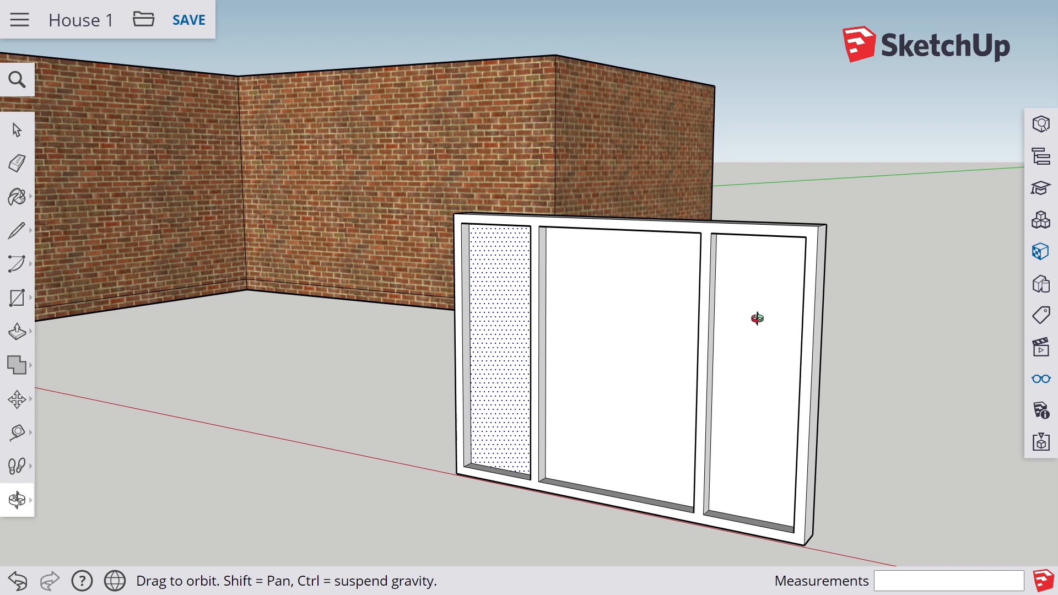
key("space")
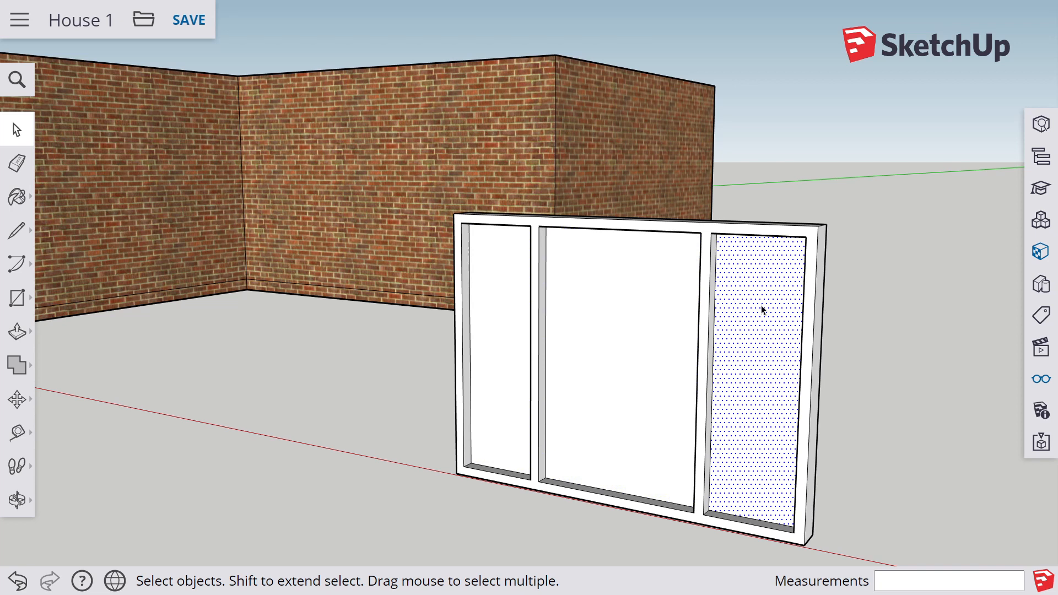
triple_click(639, 316)
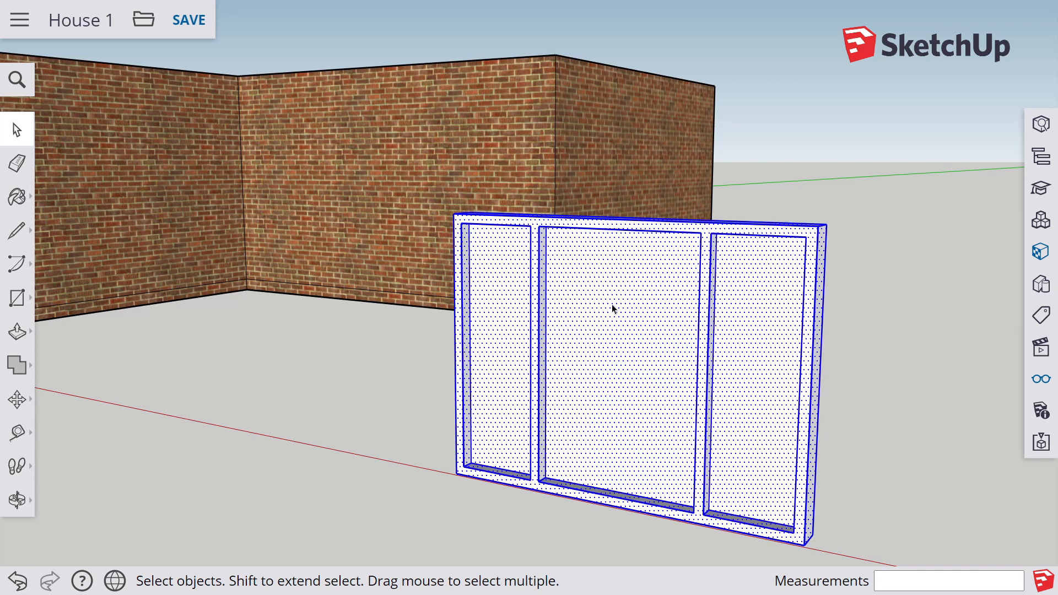
key("o")
mouse_move(763, 310)
left_mouse_down()
mouse_move(567, 316)
mouse_move(293, 262)
mouse_move(310, 289)
mouse_move(543, 295)
mouse_move(687, 323)
mouse_move(751, 307)
mouse_move(767, 321)
left_mouse_up()
key("space")
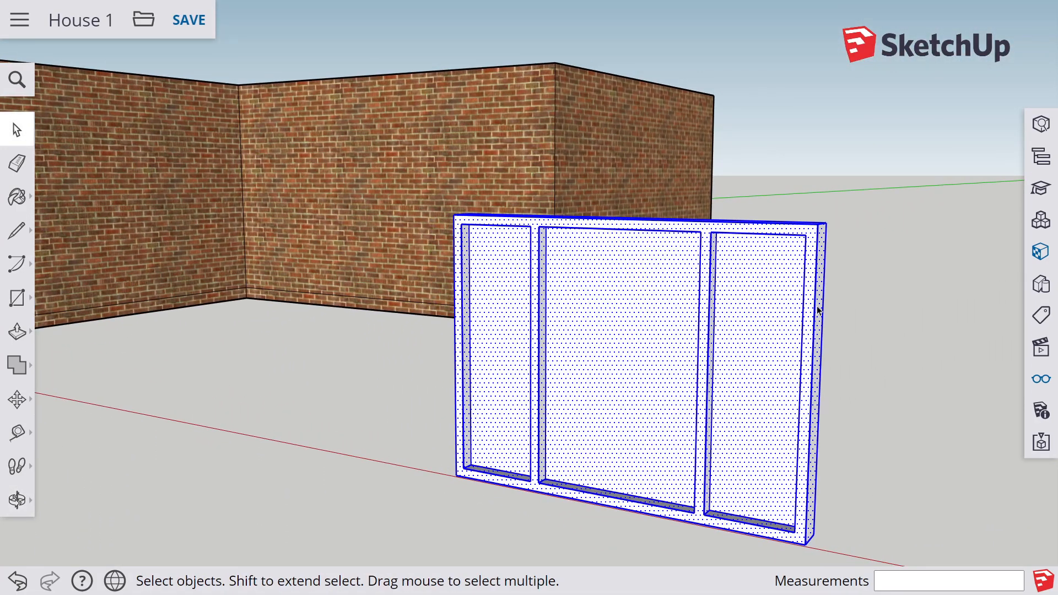
key("b")
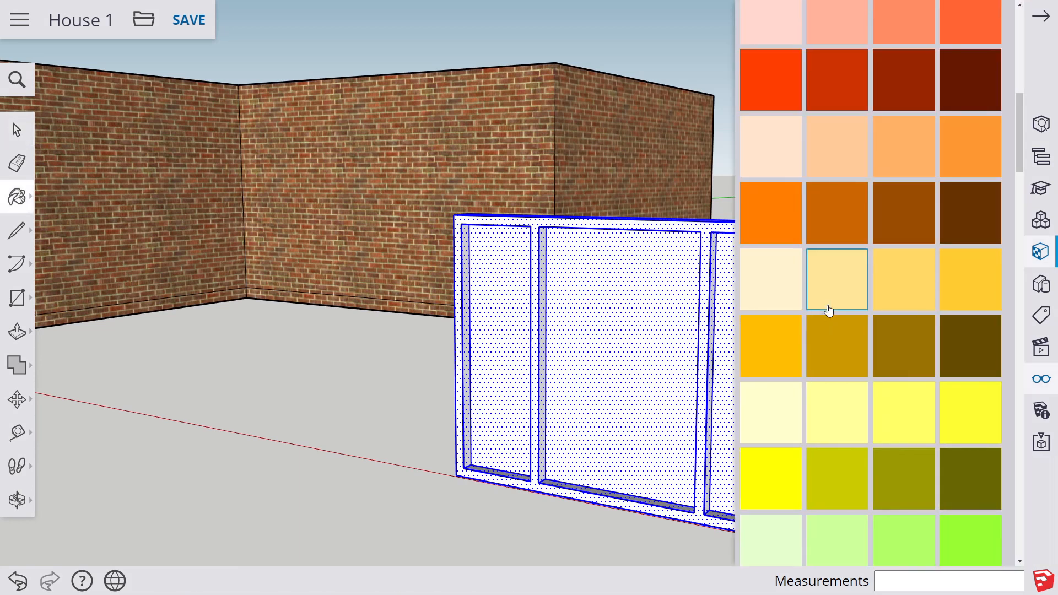
scroll(863, 268, "up", 3)
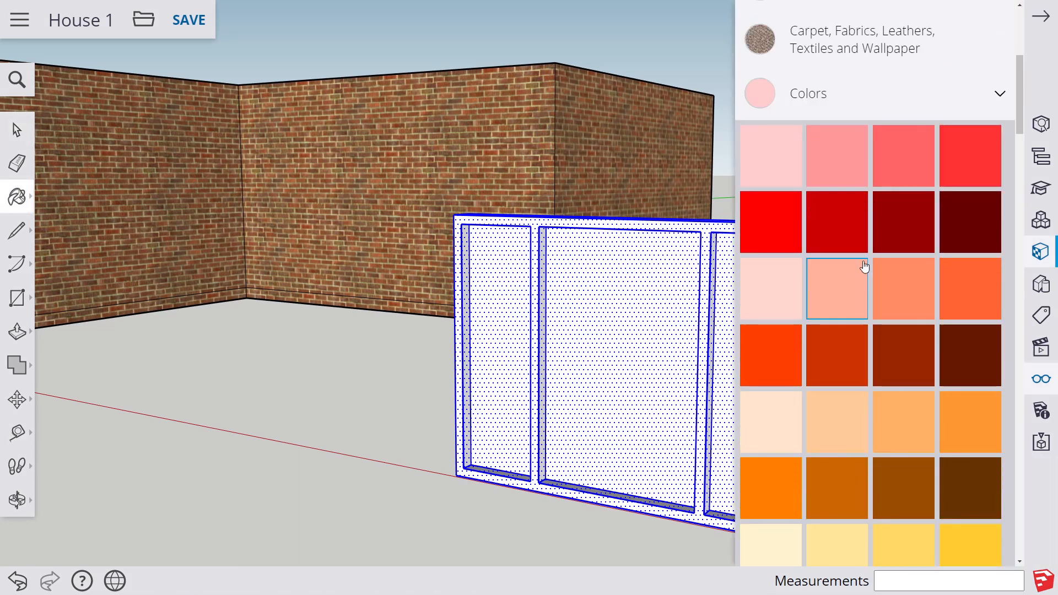
left_click(998, 94)
scroll(869, 220, "down", 5)
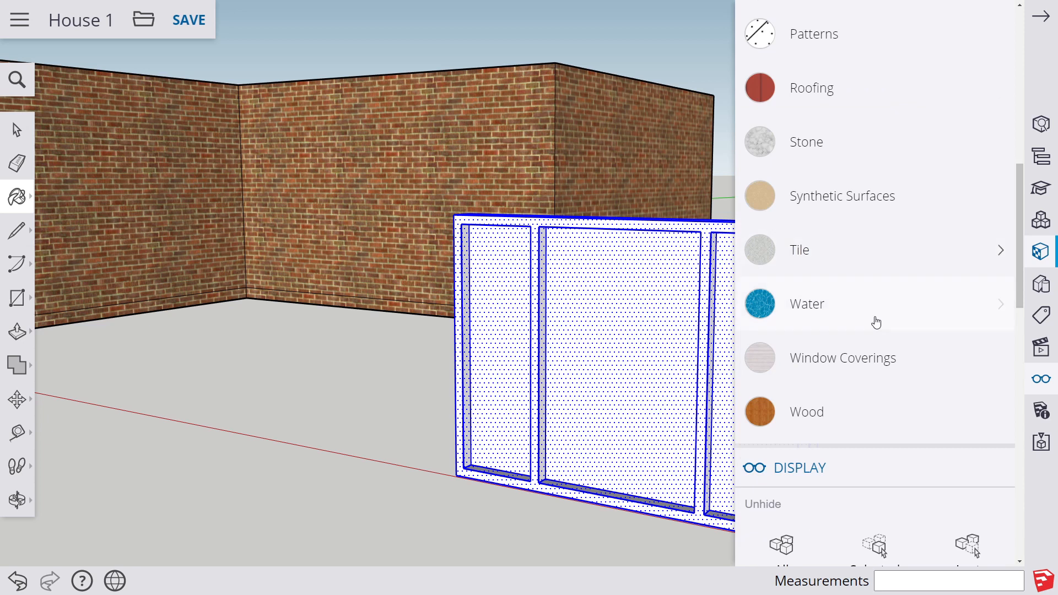
left_click(806, 412)
scroll(826, 408, "down", 4)
left_click(901, 375)
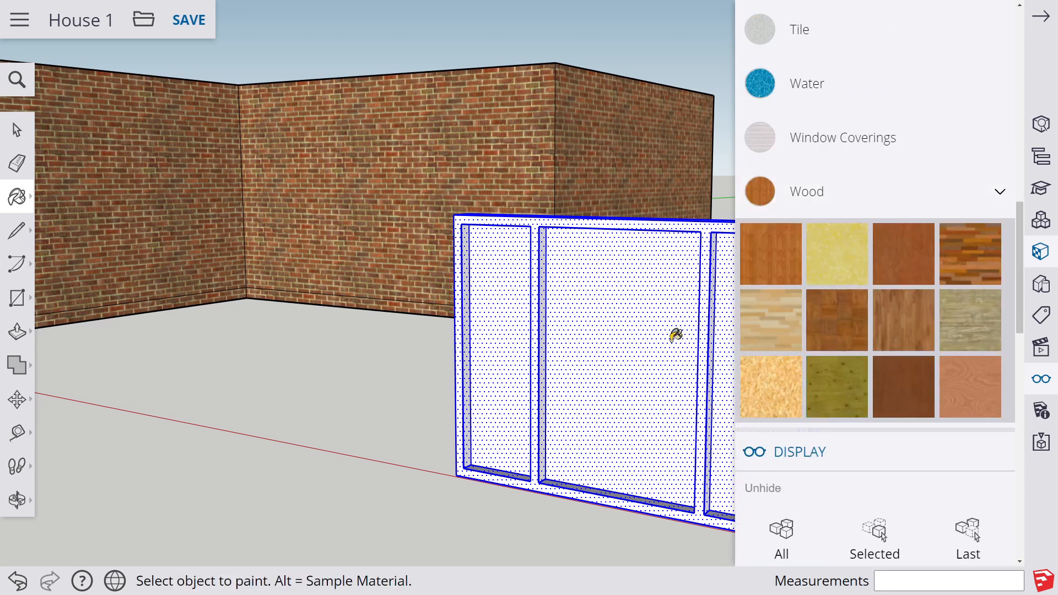
left_click(654, 320)
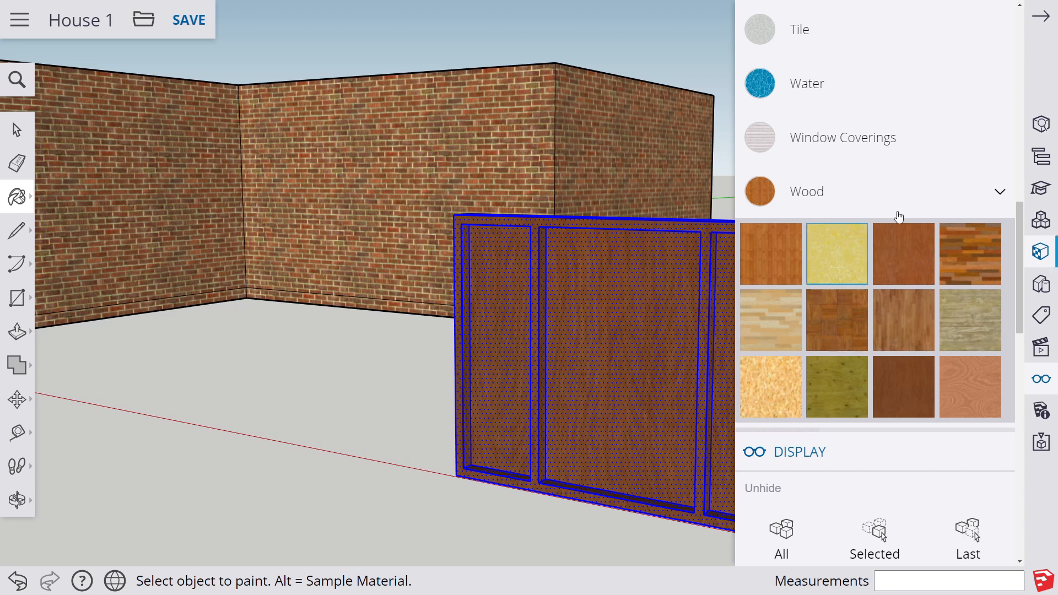
Step: Select the faces of all three window panes without the frame
left_click(1018, 38)
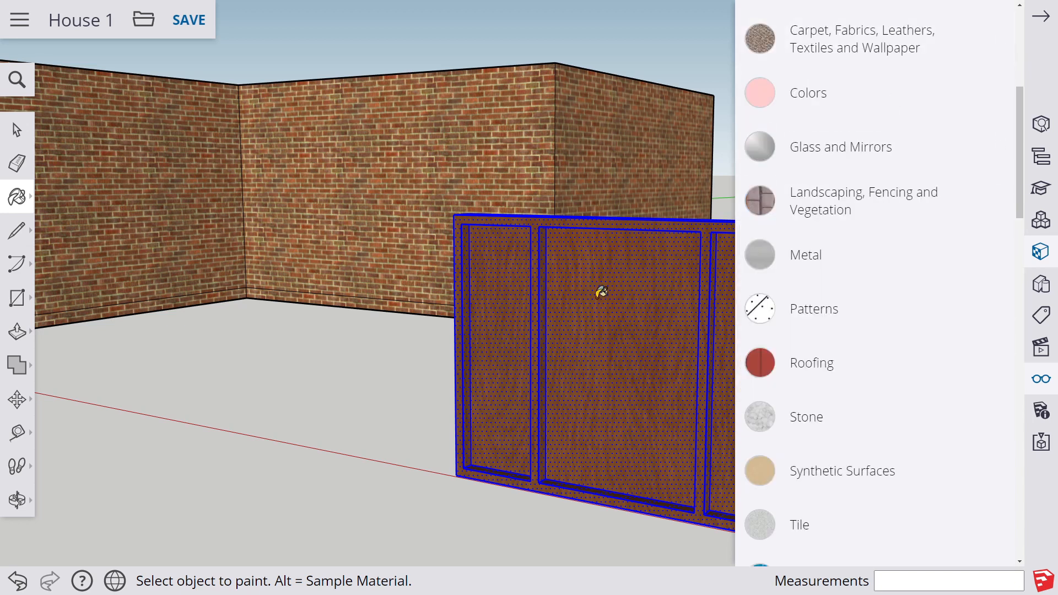
key("space")
left_click(439, 343)
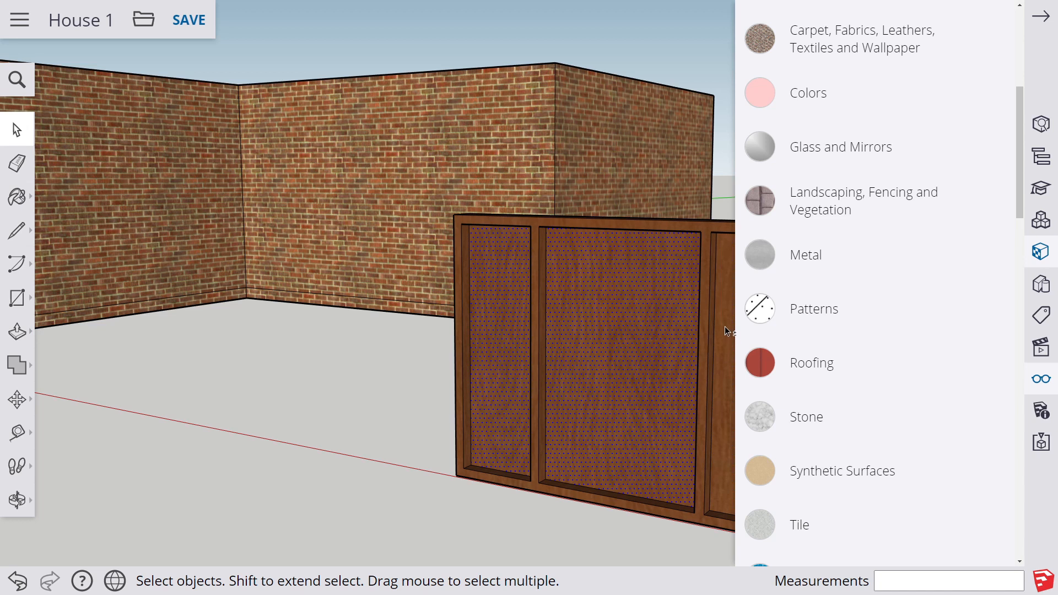
scroll(837, 331, "down", 5)
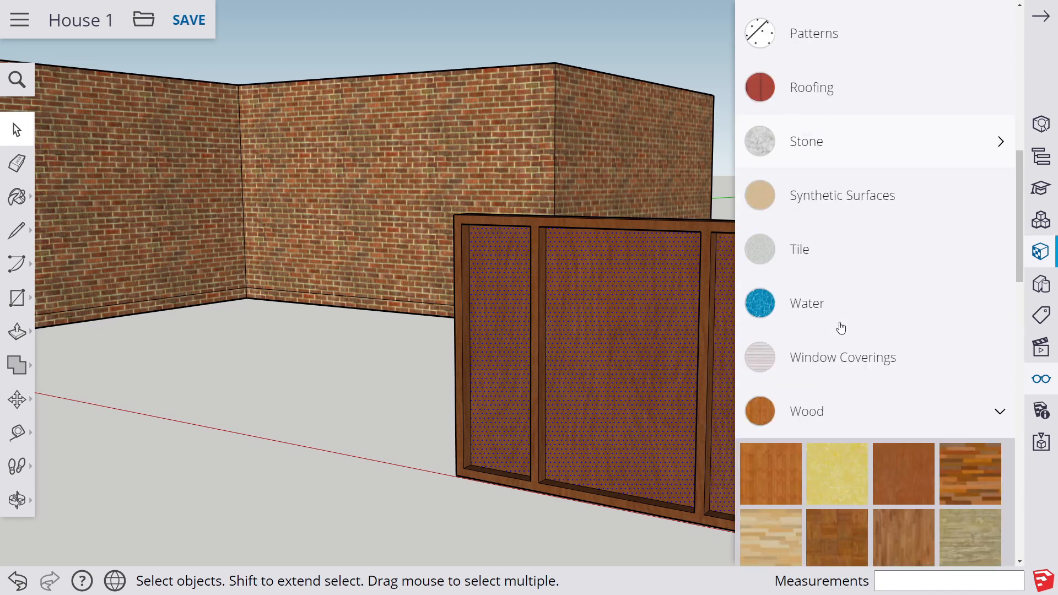
left_click(825, 359)
scroll(824, 362, "down", 3)
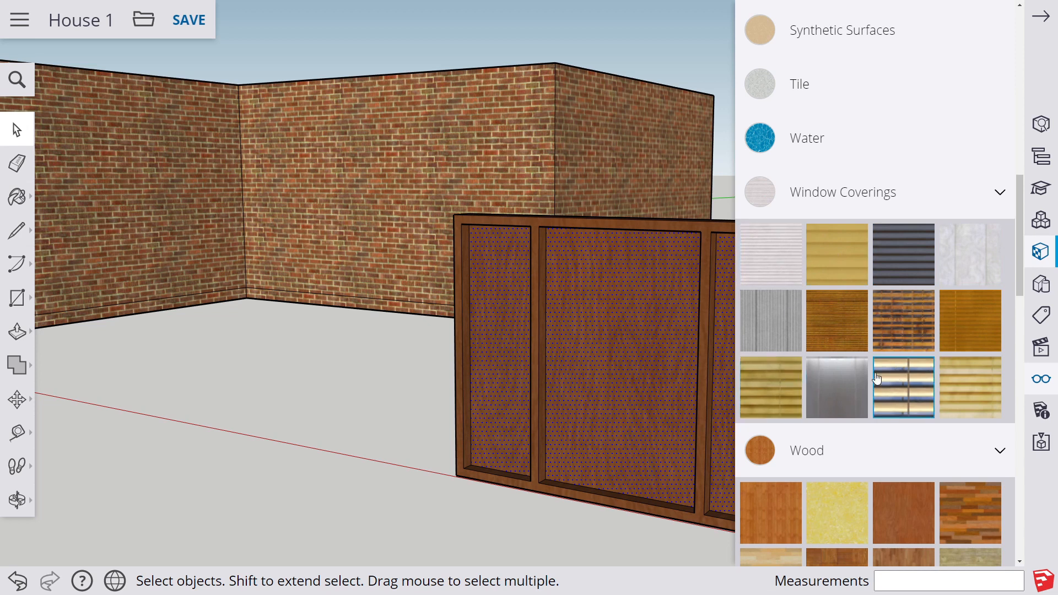
left_click(1002, 198)
scroll(918, 221, "up", 3)
scroll(917, 222, "up", 5)
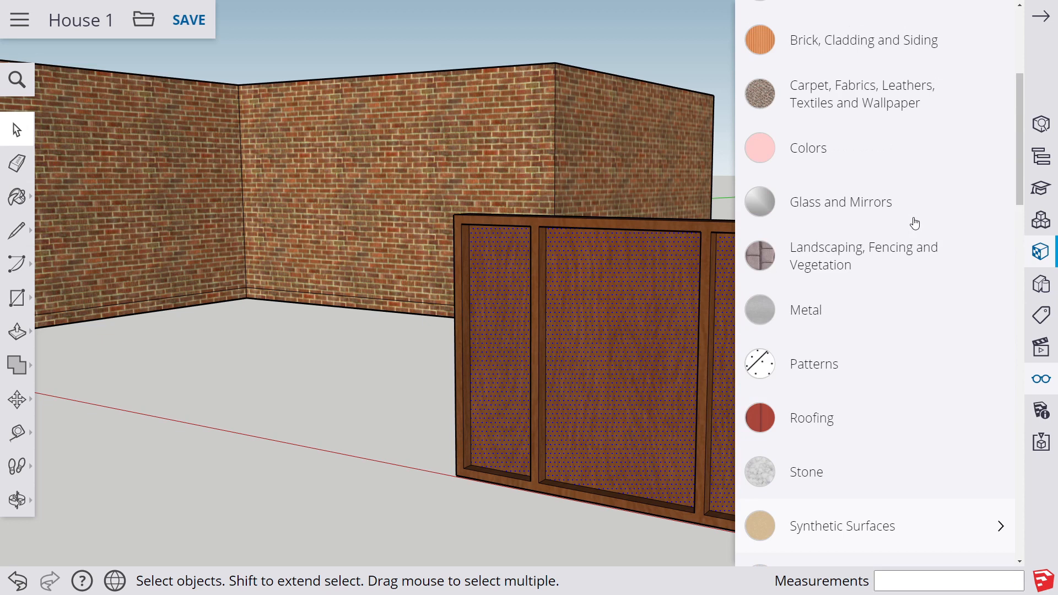
Step: Paint the selected panes with Translucent Glass Safety from the Glass and Mirrors materials
left_click(810, 203)
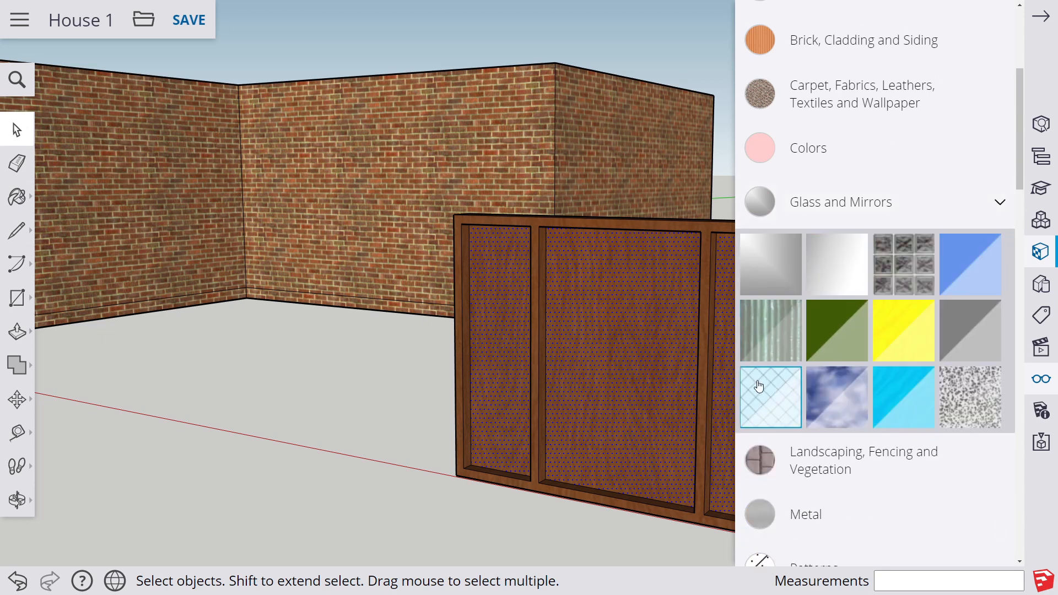
left_click(772, 389)
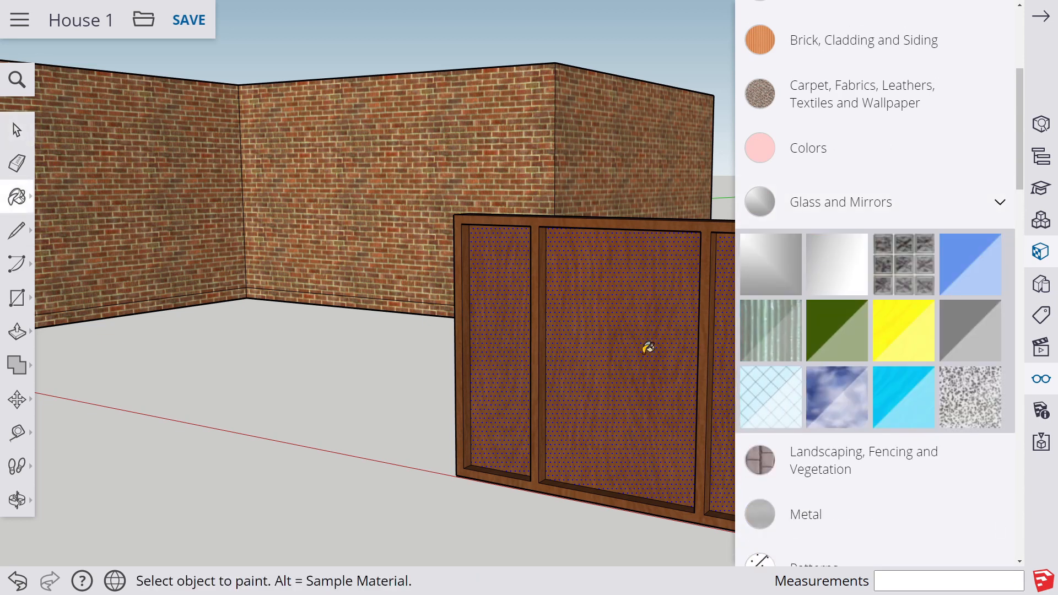
left_click(600, 360)
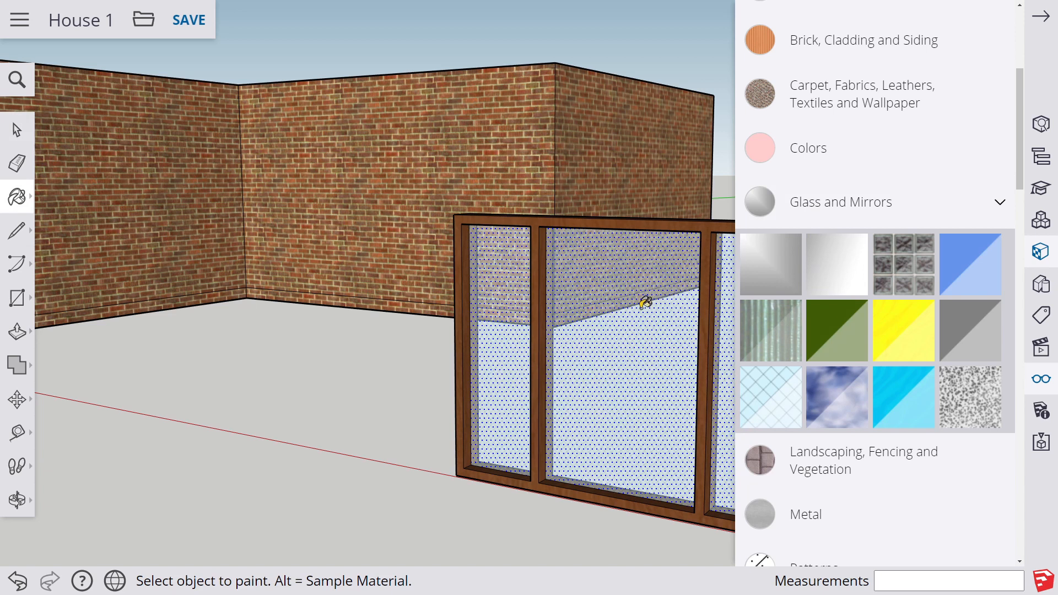
Step: Paint the reverse sides of all three panes with the same Translucent Glass Safety material
key("o")
left_click_drag(650, 354, 540, 406)
key("space")
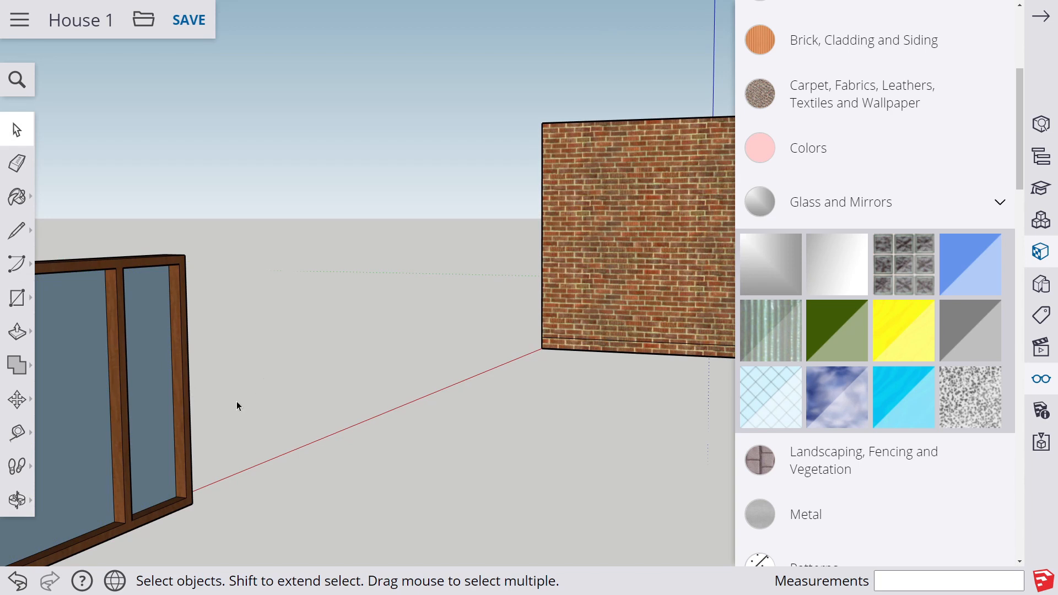
key("o")
left_click_drag(366, 394, 293, 403)
key("space")
key("o")
mouse_move(229, 383)
left_mouse_down()
mouse_move(517, 288)
mouse_move(326, 352)
mouse_move(524, 353)
mouse_move(560, 386)
left_mouse_up()
key("space")
key("b")
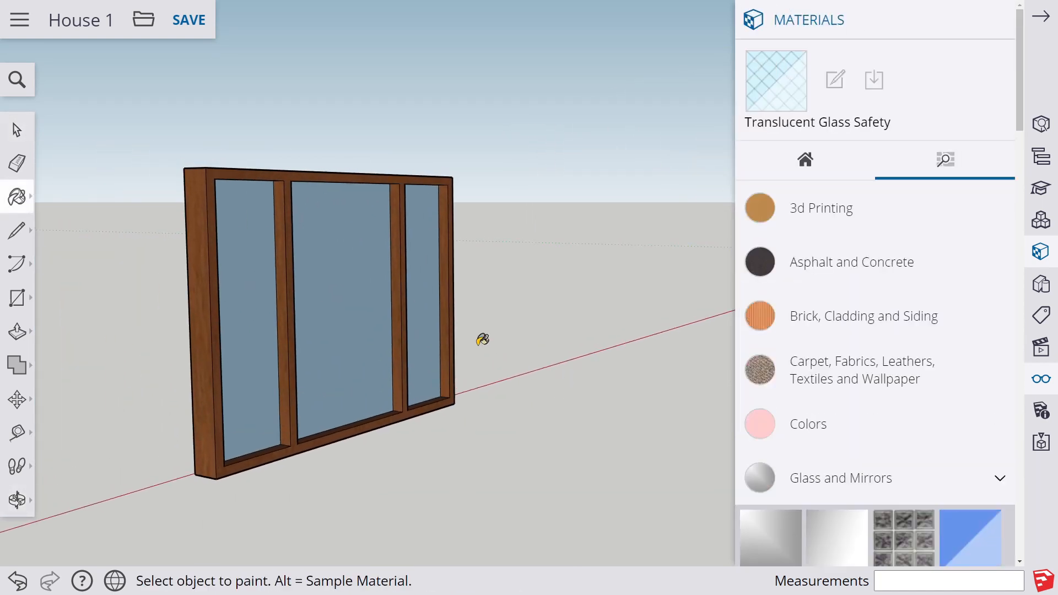
left_click(425, 304)
left_click(353, 351)
left_click(253, 361)
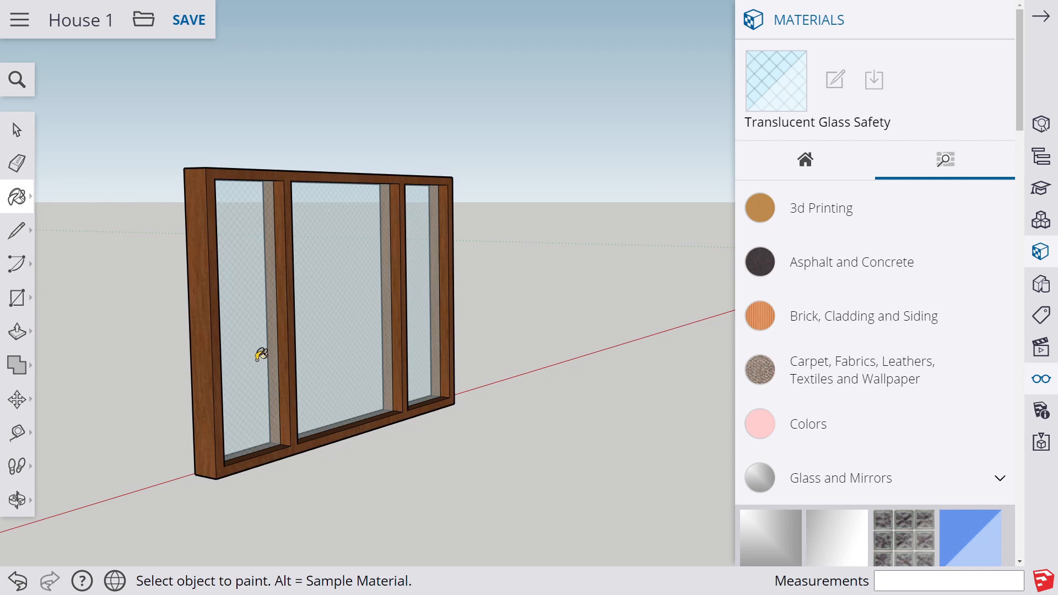
key("o")
left_click_drag(187, 366, 560, 382)
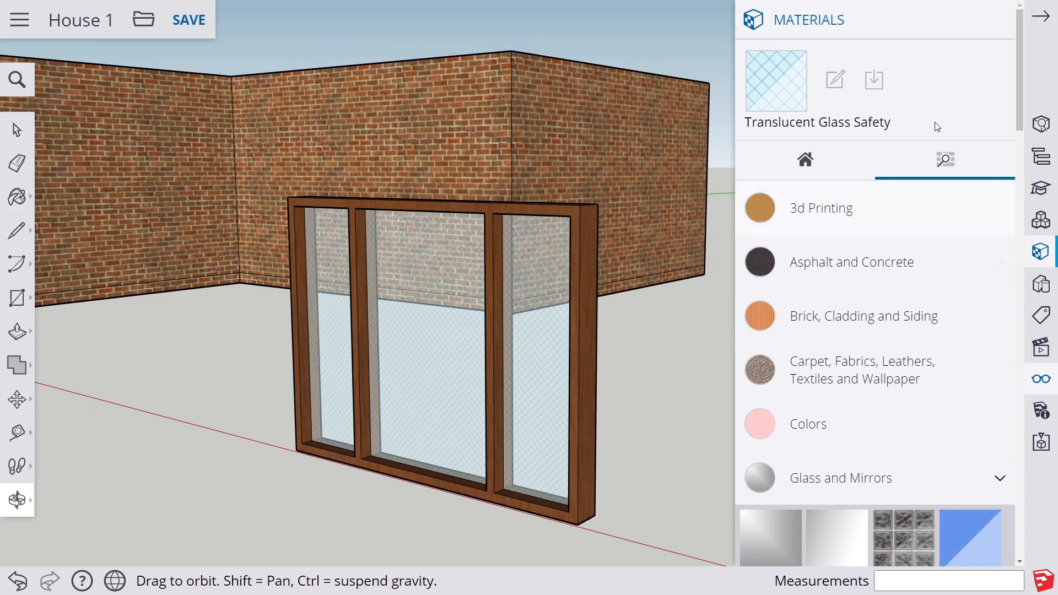
left_click(1040, 17)
Step: Make the complete window, frame and panes, into a group and select that group
scroll(484, 334, "down", 5)
scroll(487, 334, "down", 2)
scroll(449, 333, "down", 2)
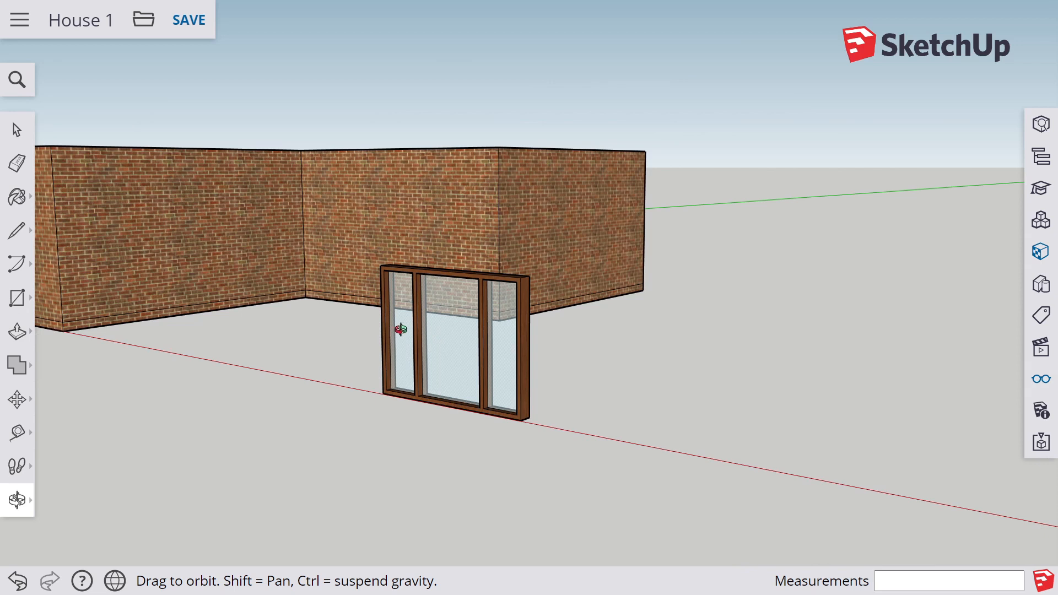
scroll(399, 333, "up", 4)
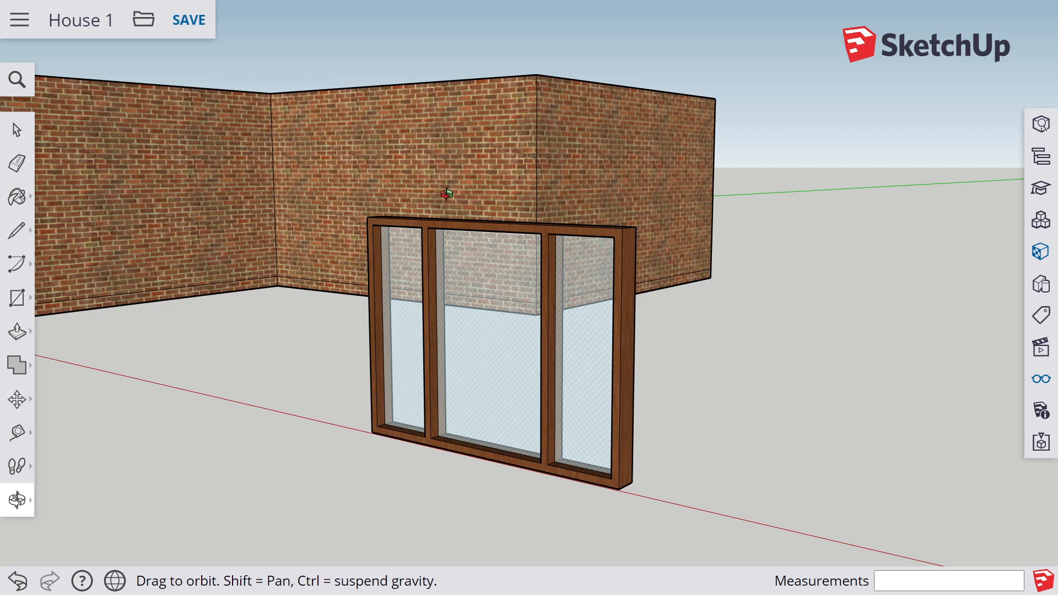
key("space")
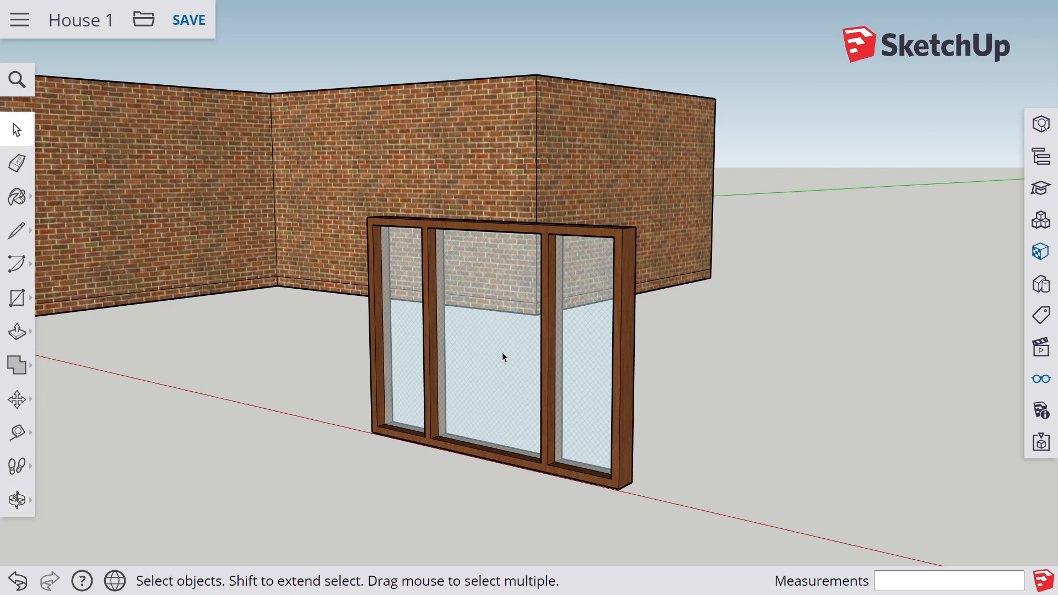
triple_click(489, 379)
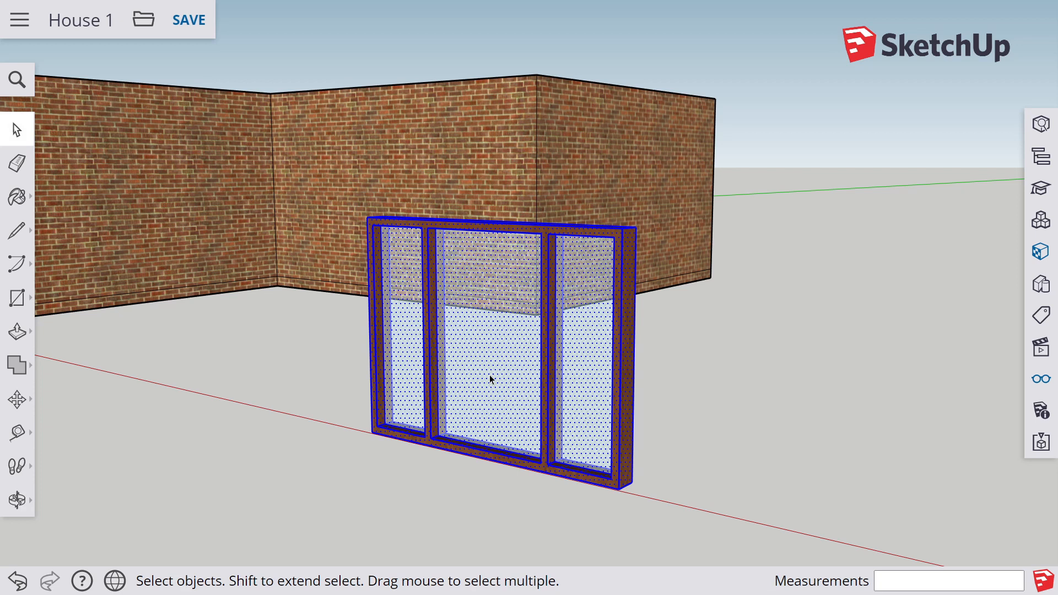
right_click(479, 293)
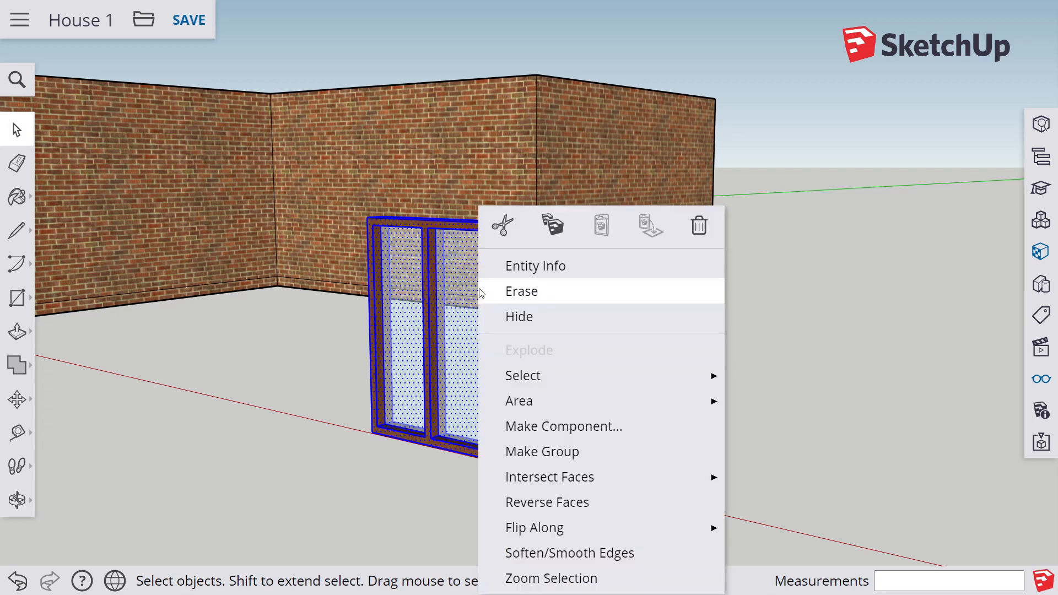
left_click(547, 452)
left_click(658, 455)
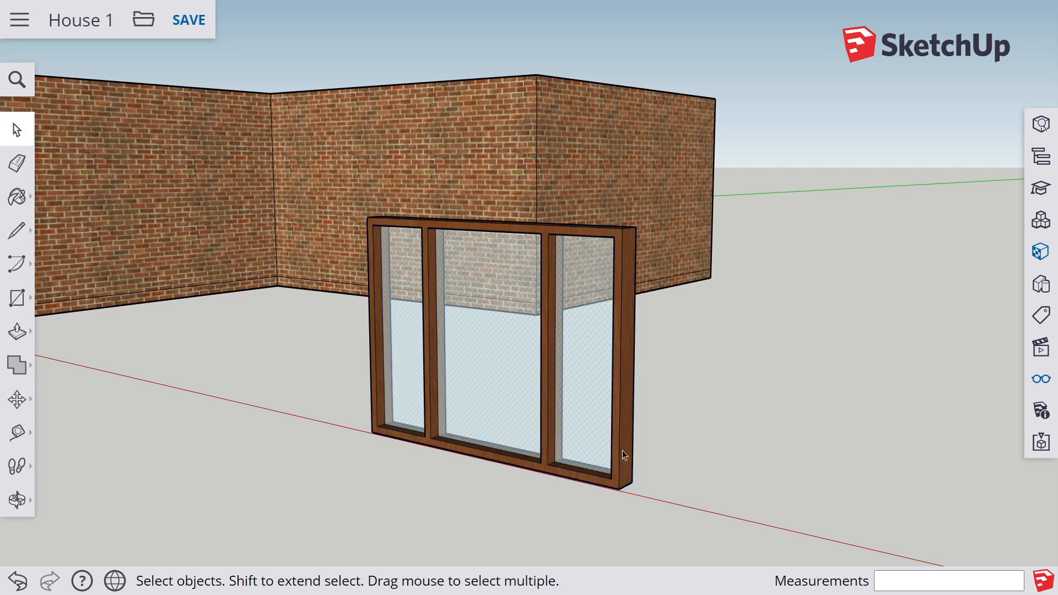
left_click(550, 424)
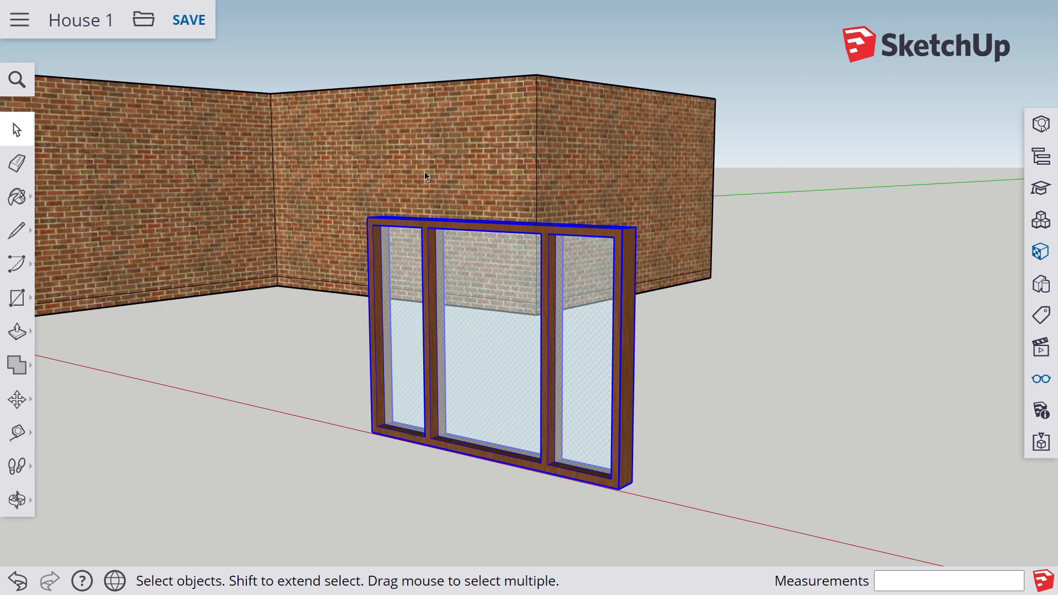
Step: Place a vertical guide through the middle of the brick wall beside the inner corner, measured from its left edge to the top edge's midpoint
middle_click_drag(353, 174, 435, 209)
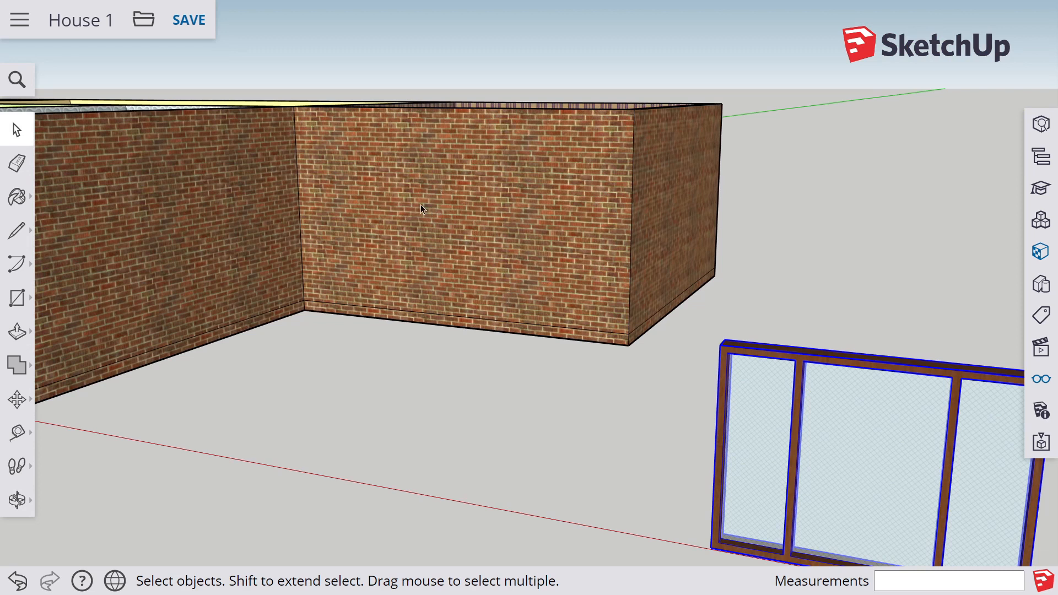
middle_click_drag(327, 202, 531, 257)
scroll(546, 232, "up", 3)
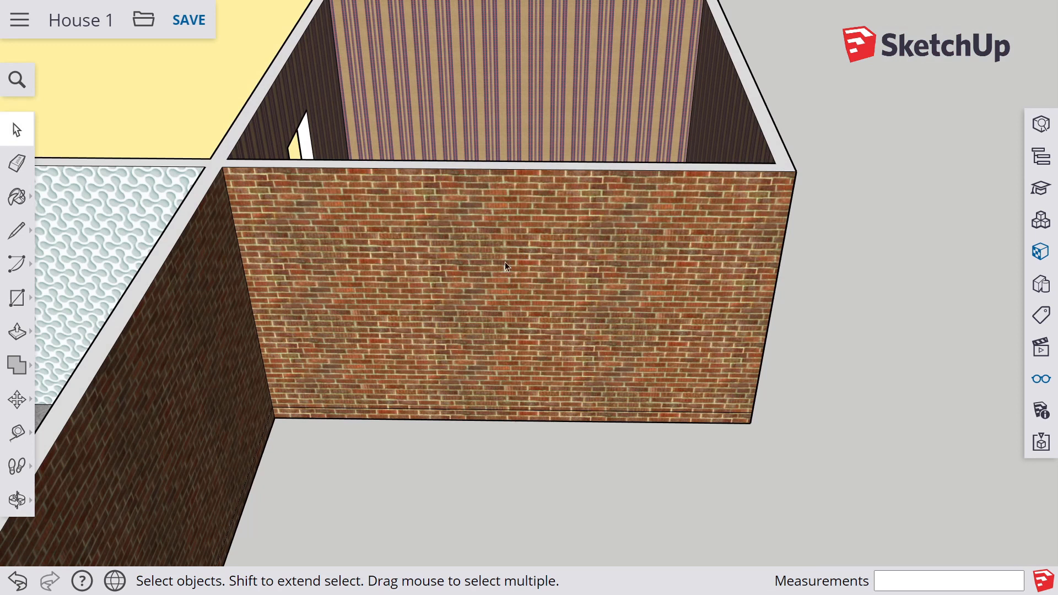
key("t")
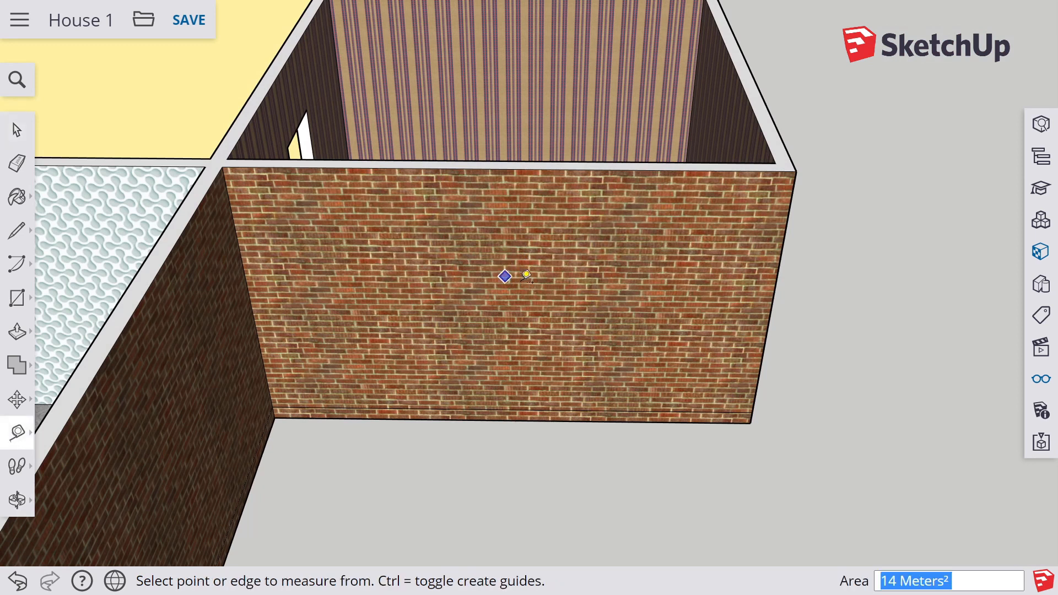
left_click(242, 264)
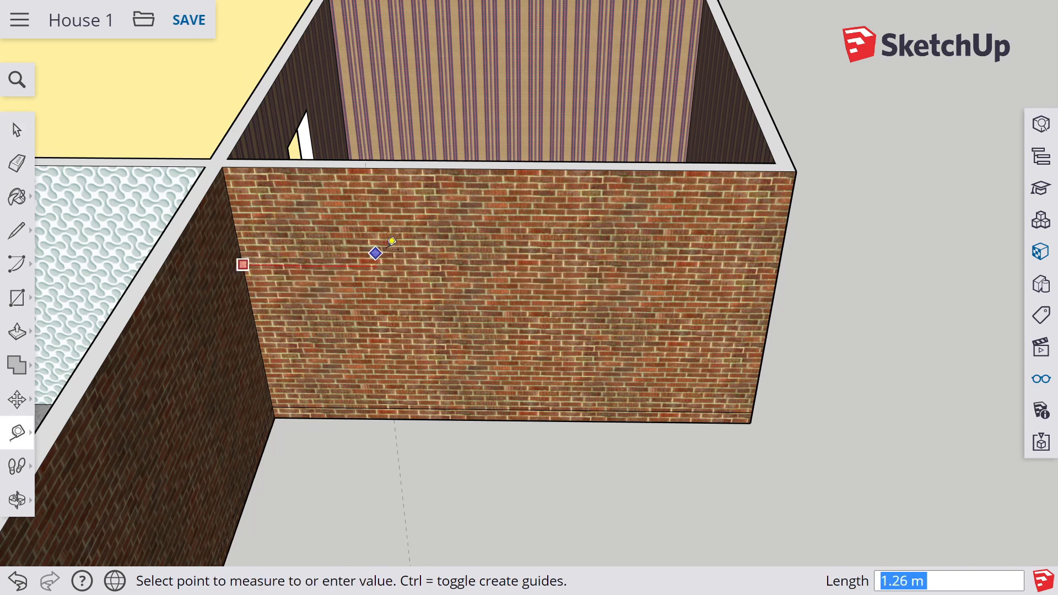
left_click(509, 166)
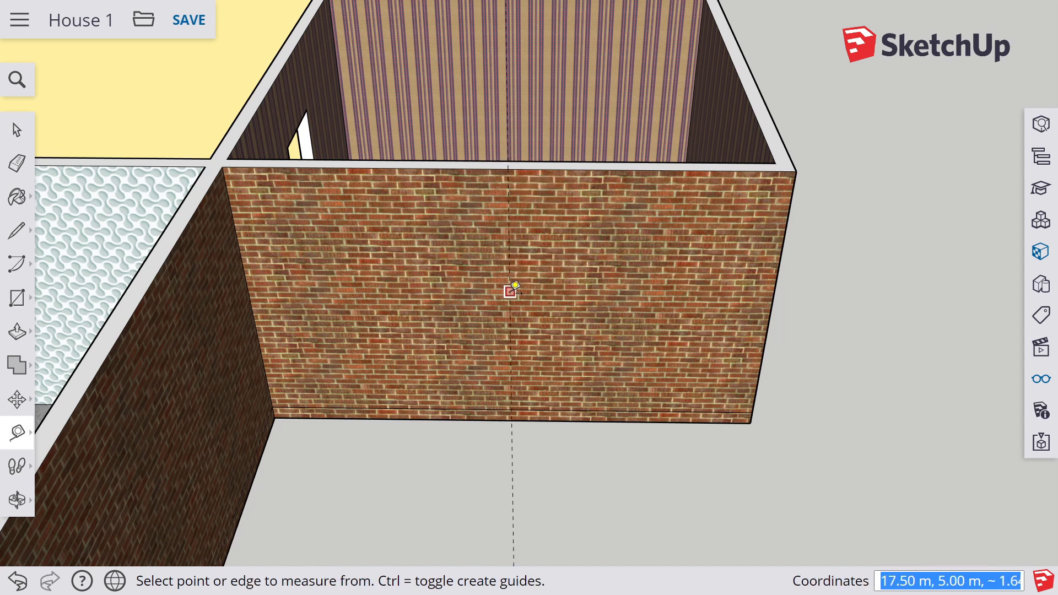
Step: Place a vertical guide 1 m left of the wall's centre guide and a horizontal guide 0.5 m below its top edge
left_click(509, 261)
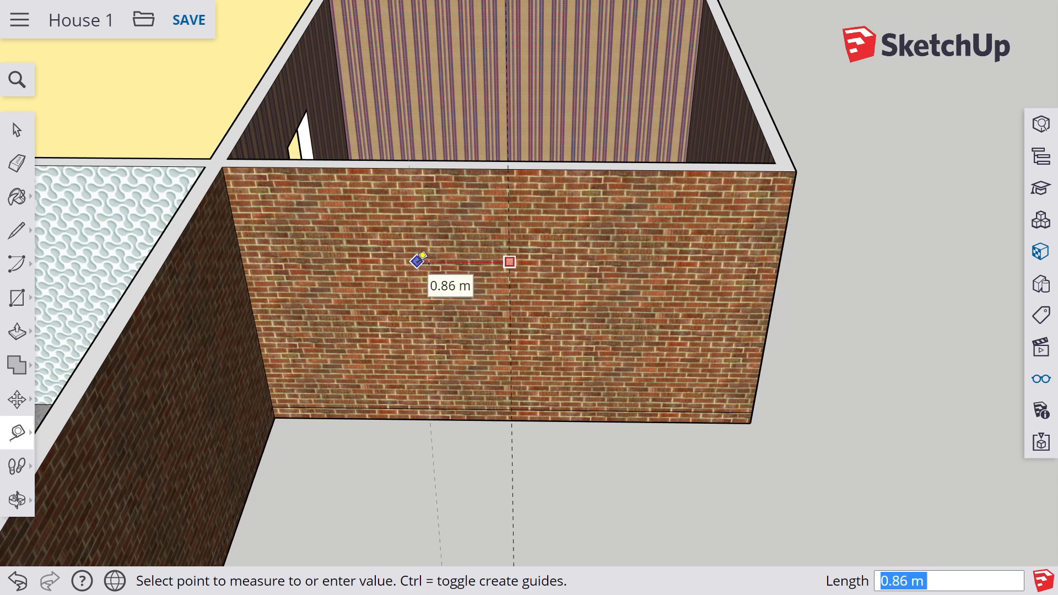
type("1")
key("Return")
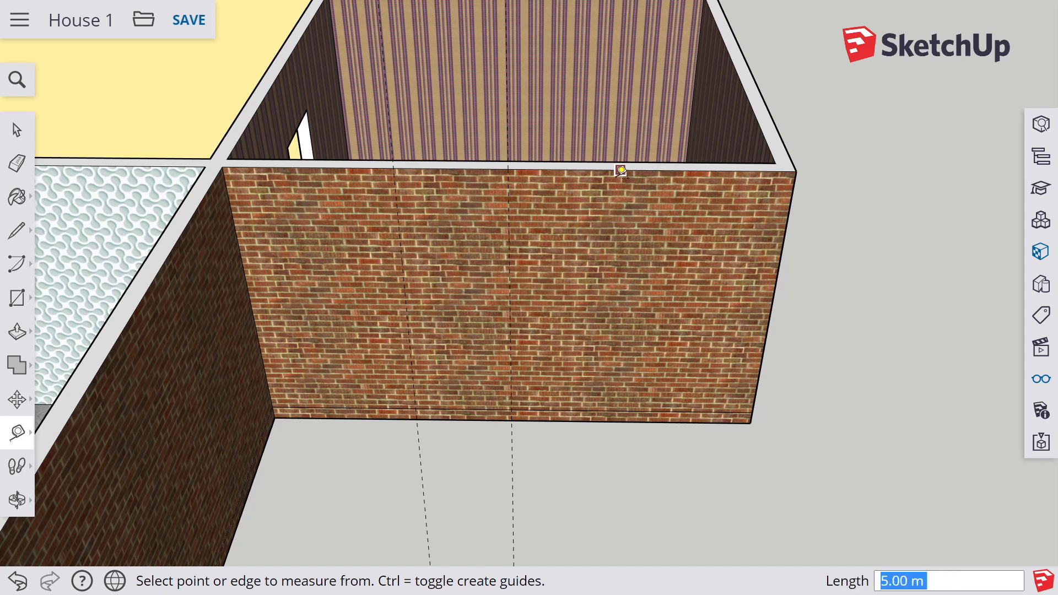
left_click(481, 167)
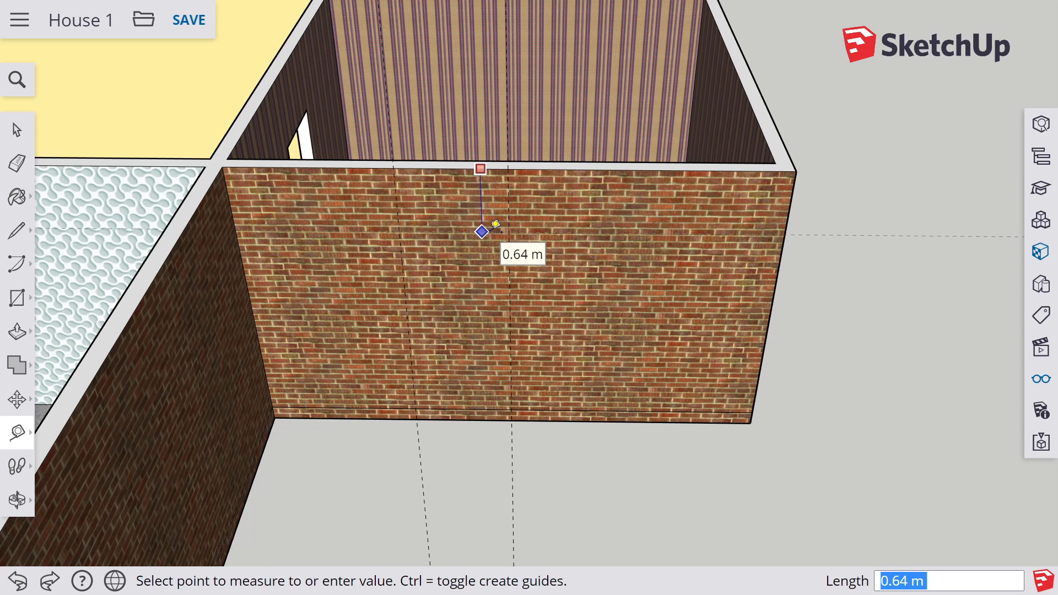
type(".5")
key("Return")
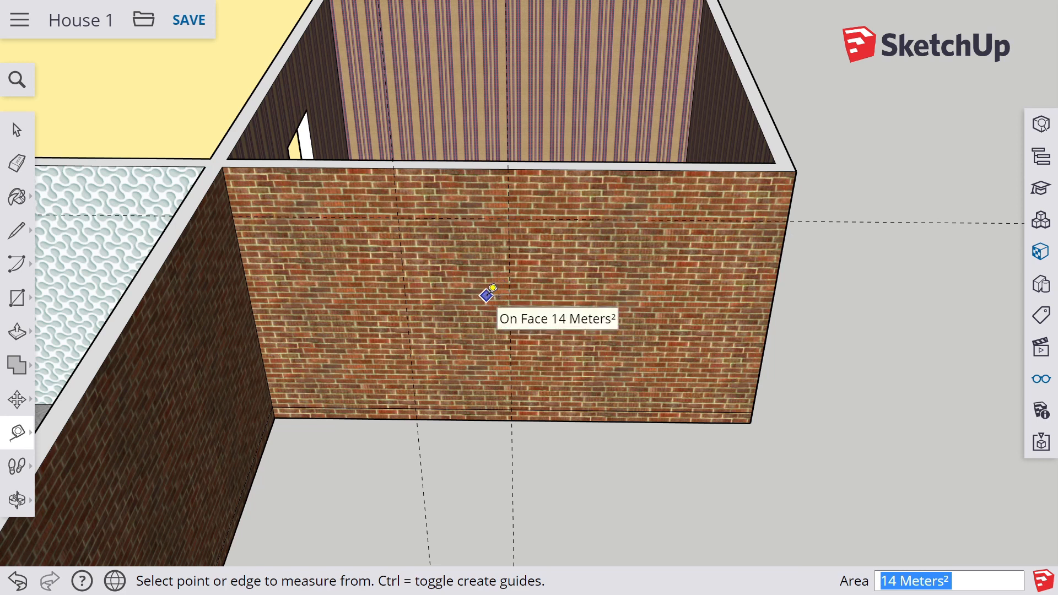
Step: Draw a 2 m by 1.5 m rectangle on the wall, downwards and right from the intersection of the left and horizontal guides
key("r")
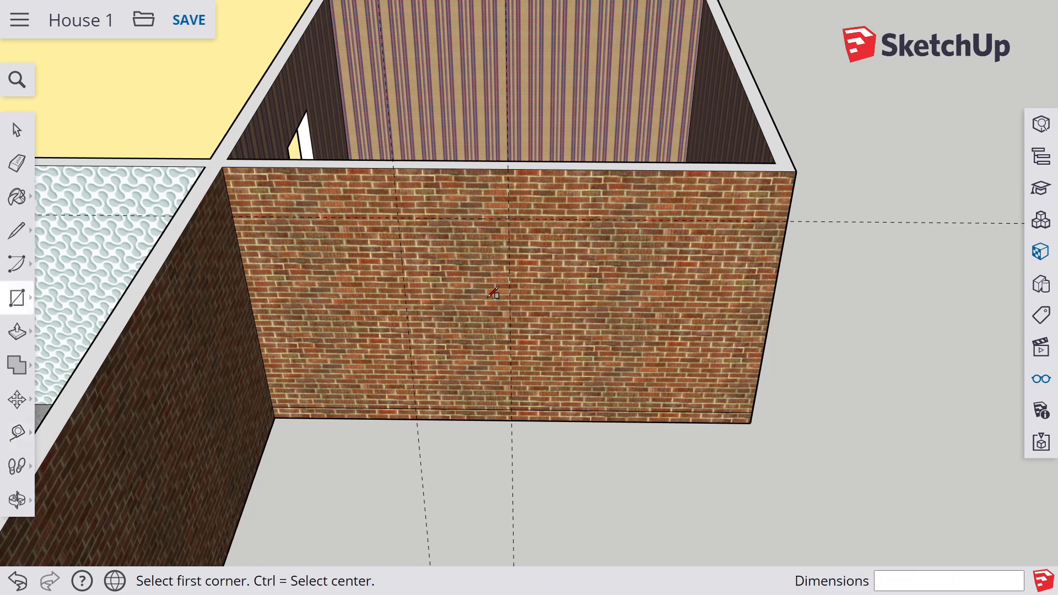
left_click(397, 217)
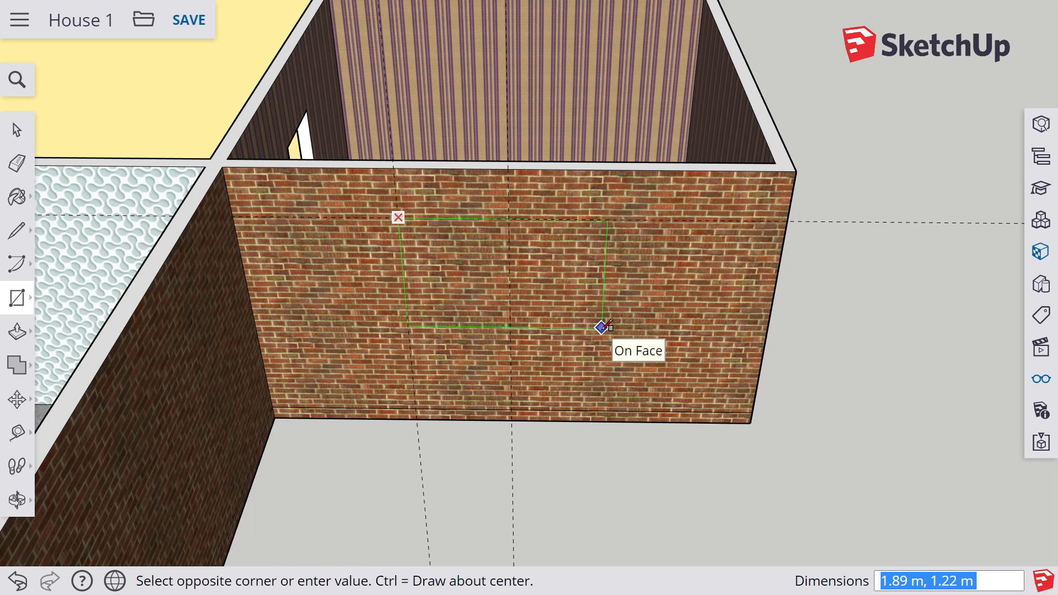
type("2,1.5")
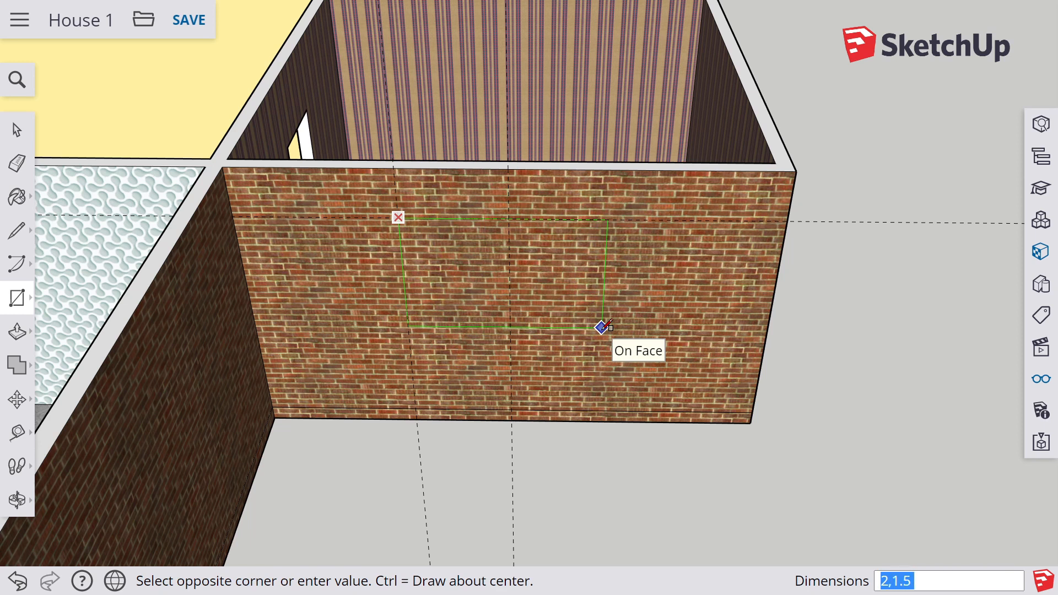
key("Return")
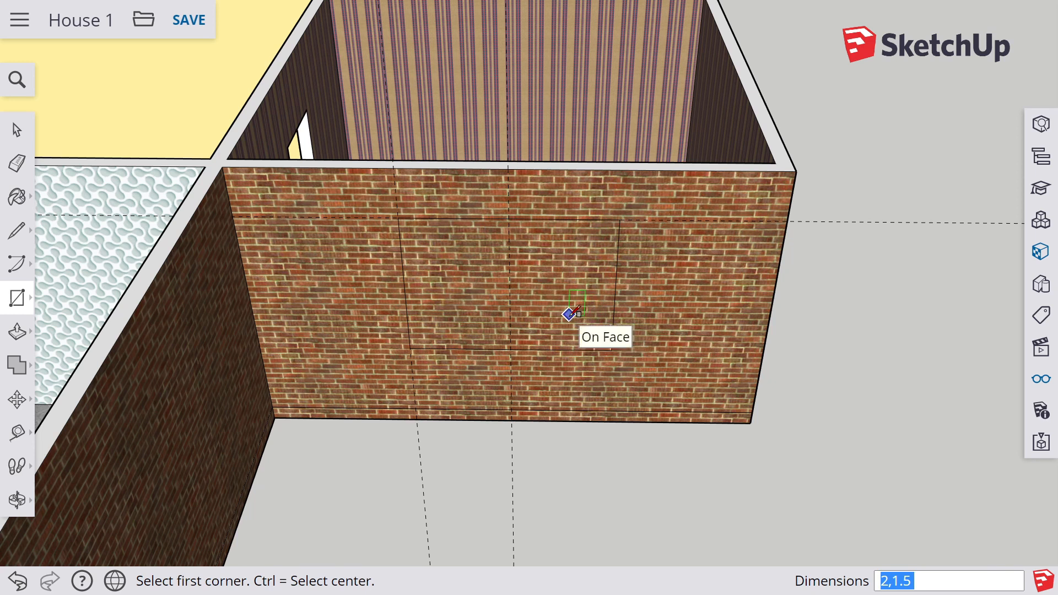
Step: Push the rectangle 0.15 m through the wall to cut the window opening
key("p")
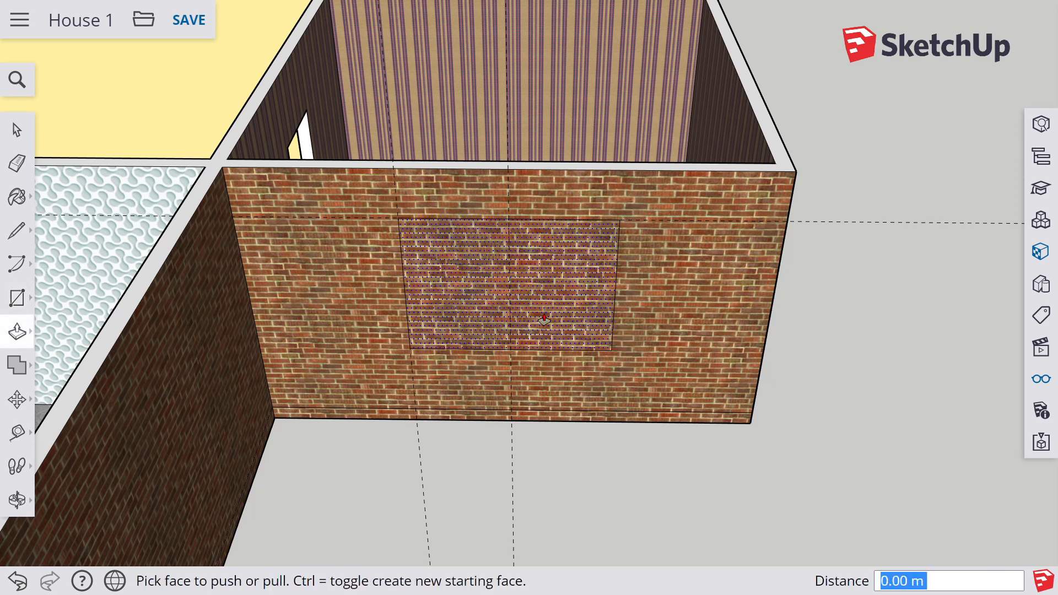
left_click(544, 319)
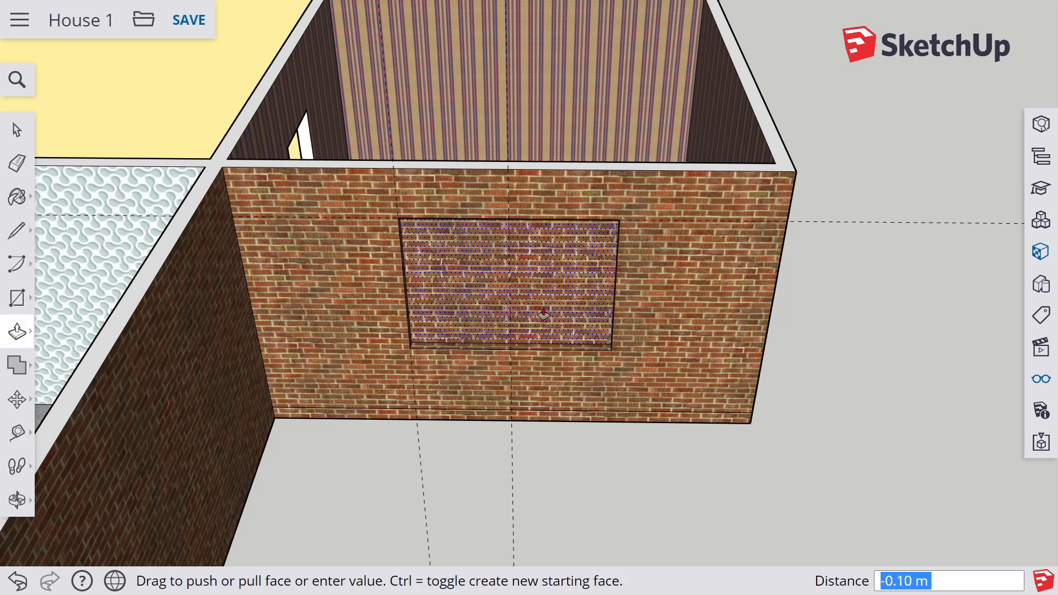
left_click(544, 311)
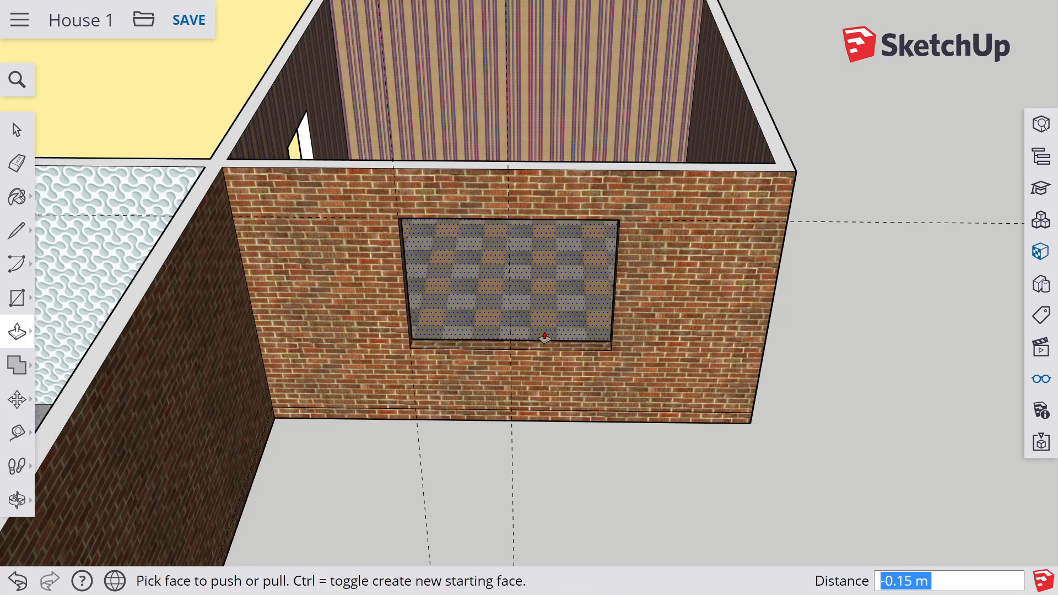
Step: Move the window group about 0.16 m along the green axis, away from the house
key("o")
left_click_drag(628, 430, 507, 357)
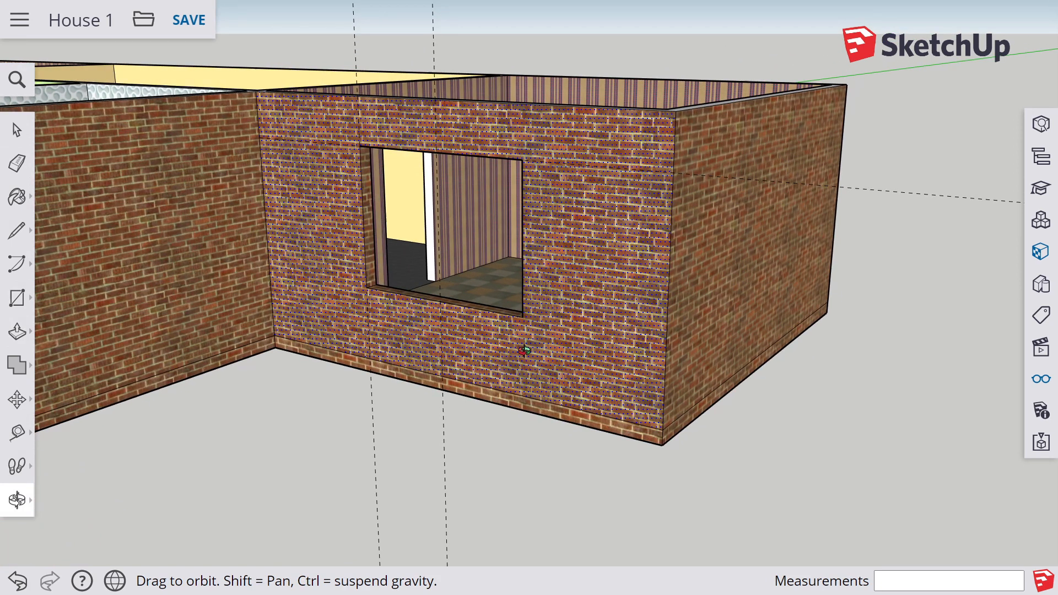
scroll(528, 424, "down", 3)
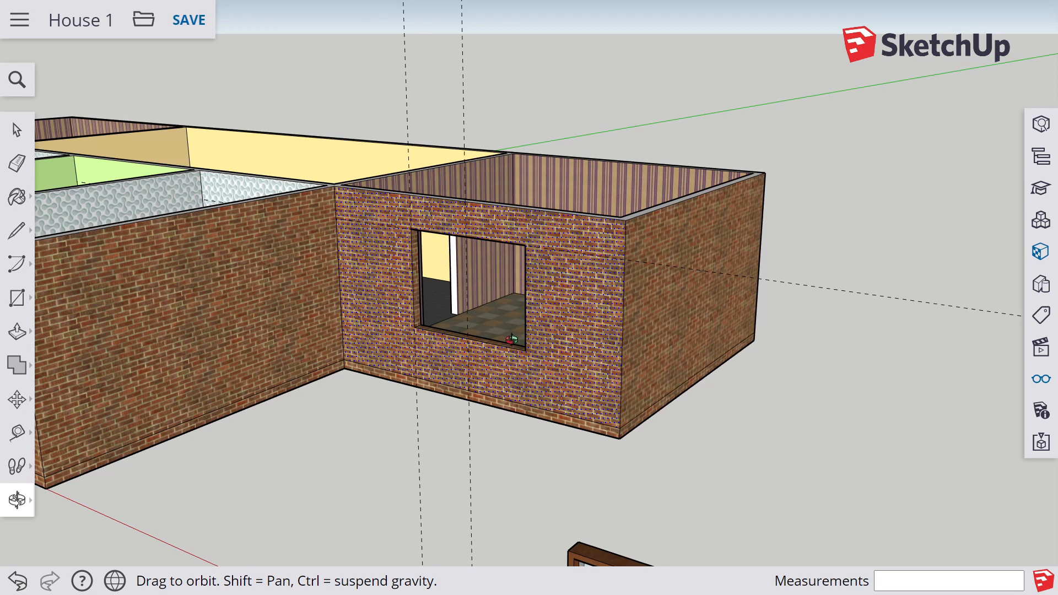
left_click_drag(540, 479, 441, 235, "shift")
left_click_drag(520, 413, 516, 333, "shift")
scroll(518, 388, "up", 1)
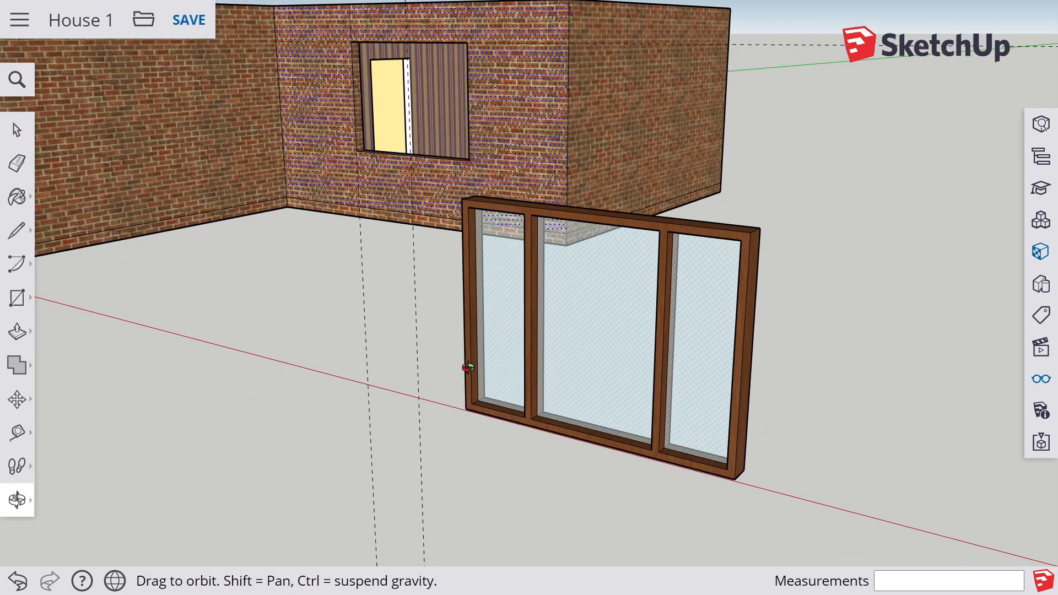
left_click_drag(468, 368, 502, 375)
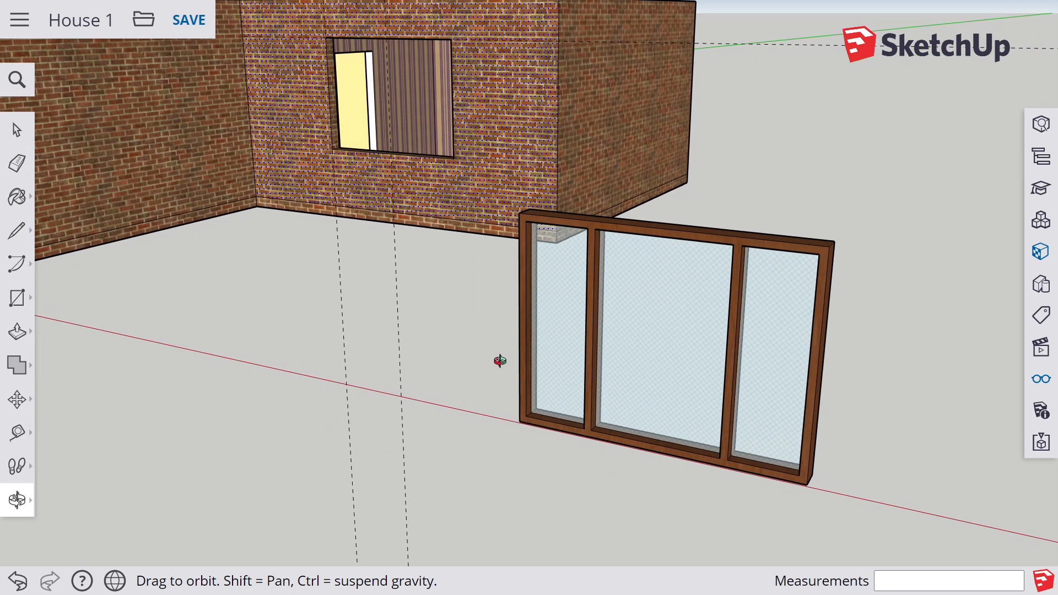
key("m")
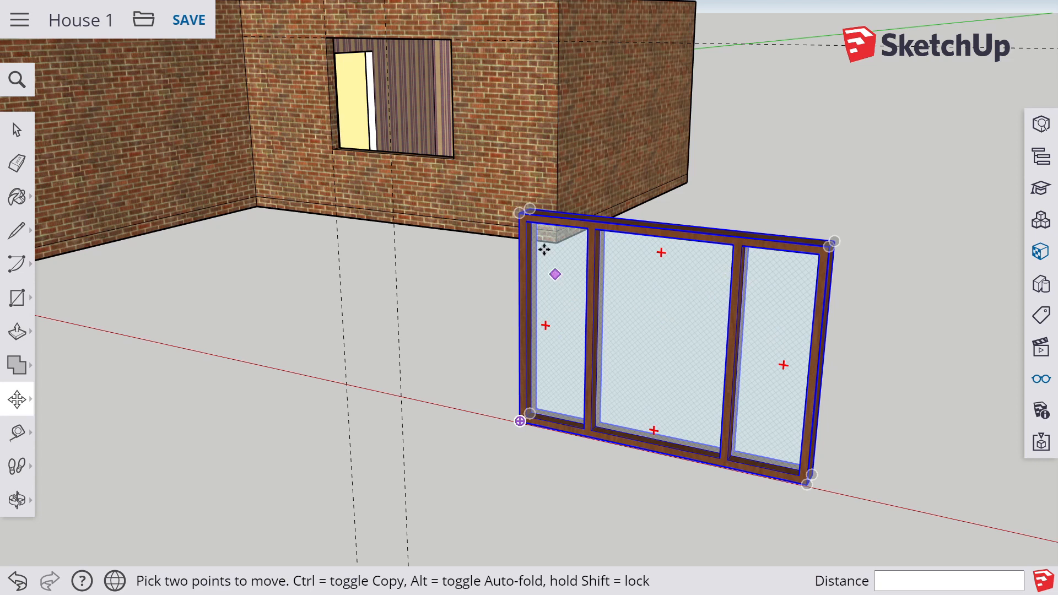
left_click(660, 350)
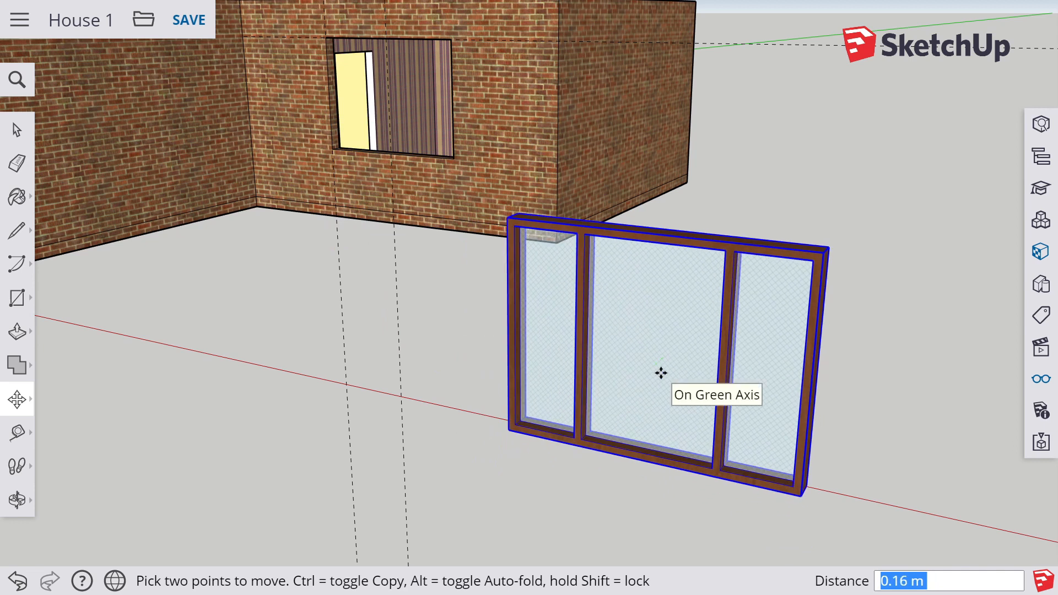
left_click(661, 373)
Step: Move the window group by its lower-left front corner onto the matching outer corner of the wall opening
scroll(382, 444, "up", 1)
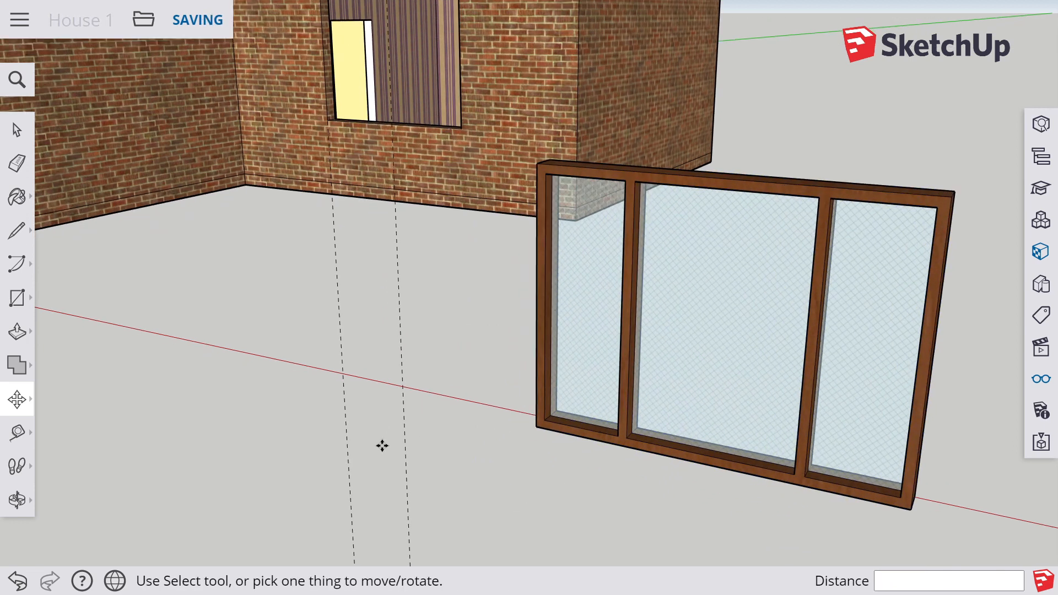
left_click(534, 424)
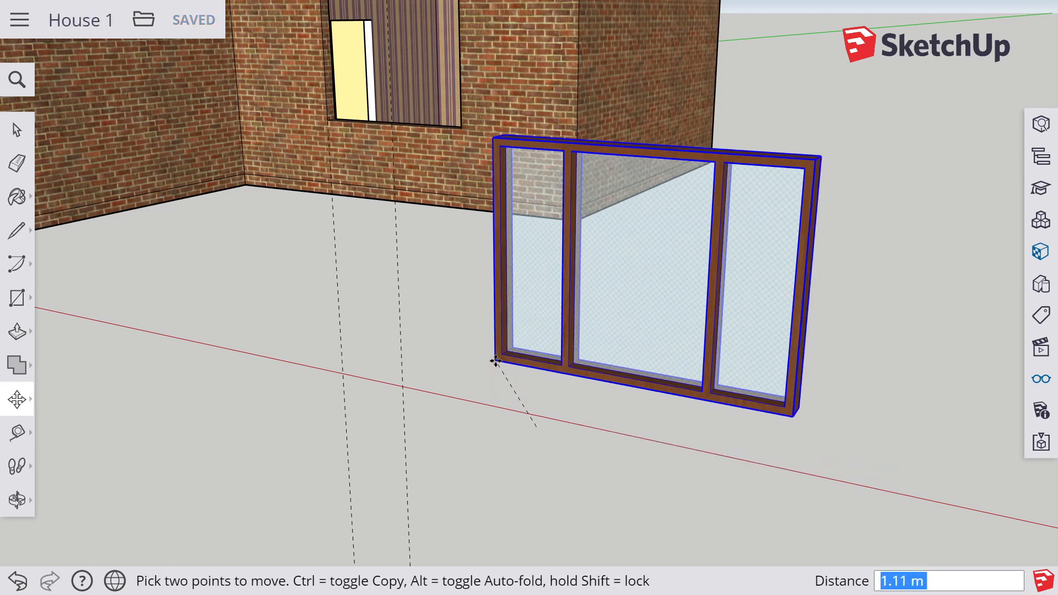
left_click(496, 361)
key("o")
left_click_drag(408, 211, 474, 243)
scroll(471, 248, "up", 5)
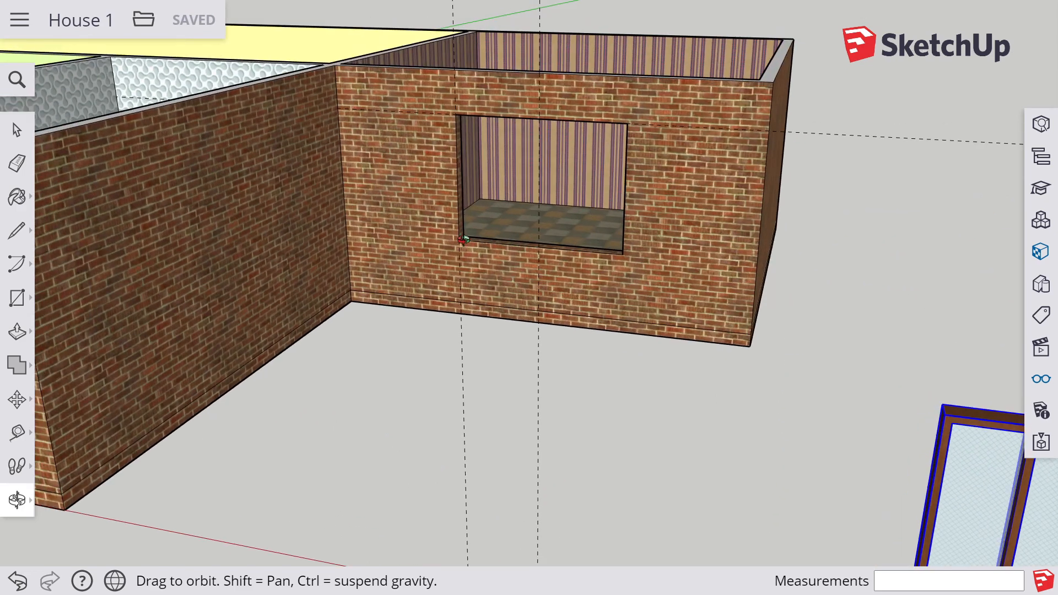
scroll(465, 248, "up", 3)
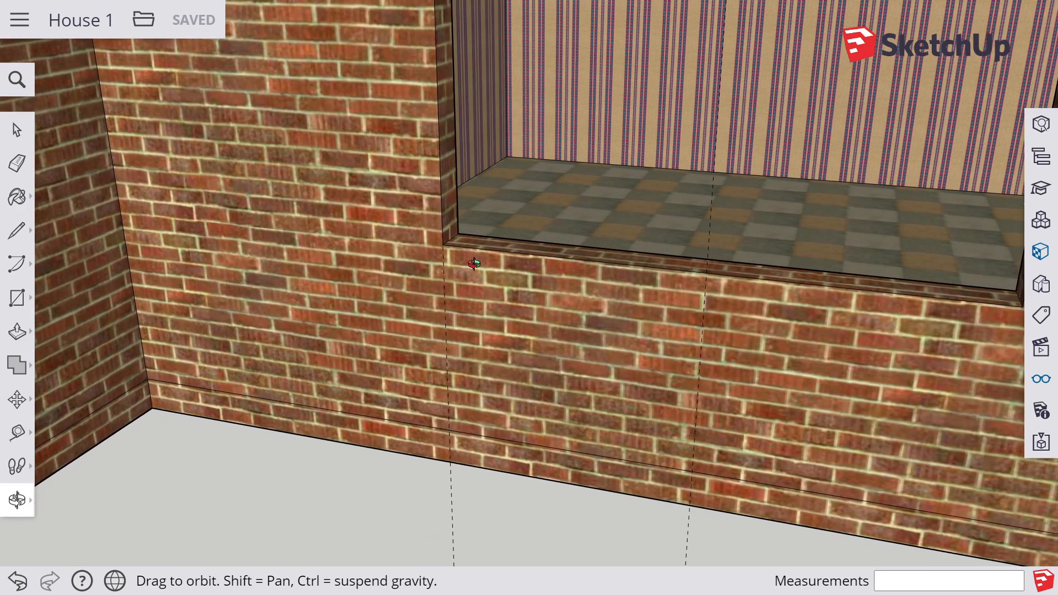
key("m")
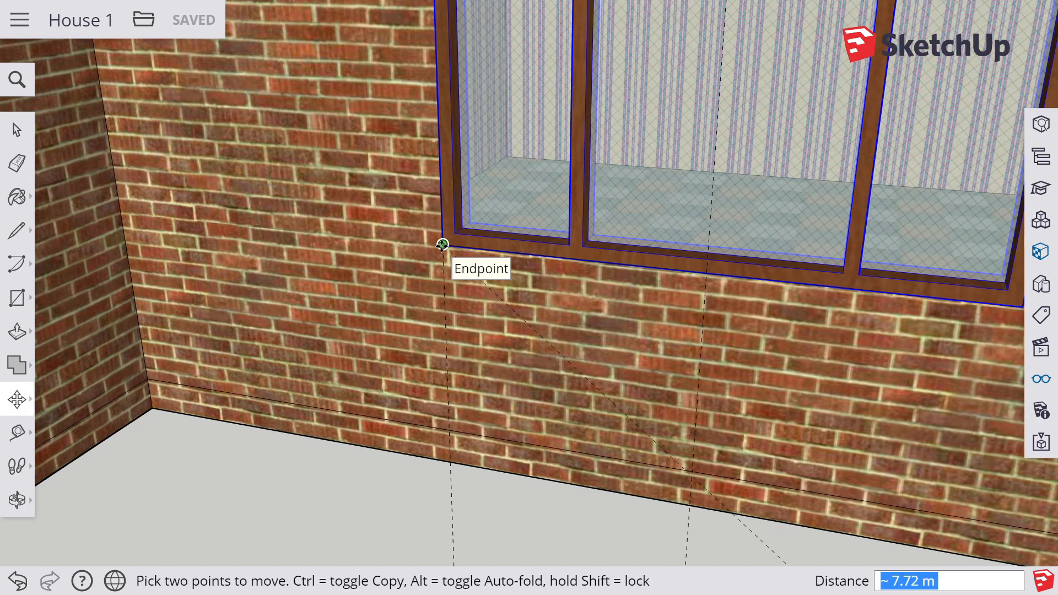
left_click(442, 244)
Step: Place a vertical guide through the middle of the adjoining end wall, measured from its left edge to the top edge's midpoint
scroll(495, 278, "down", 6)
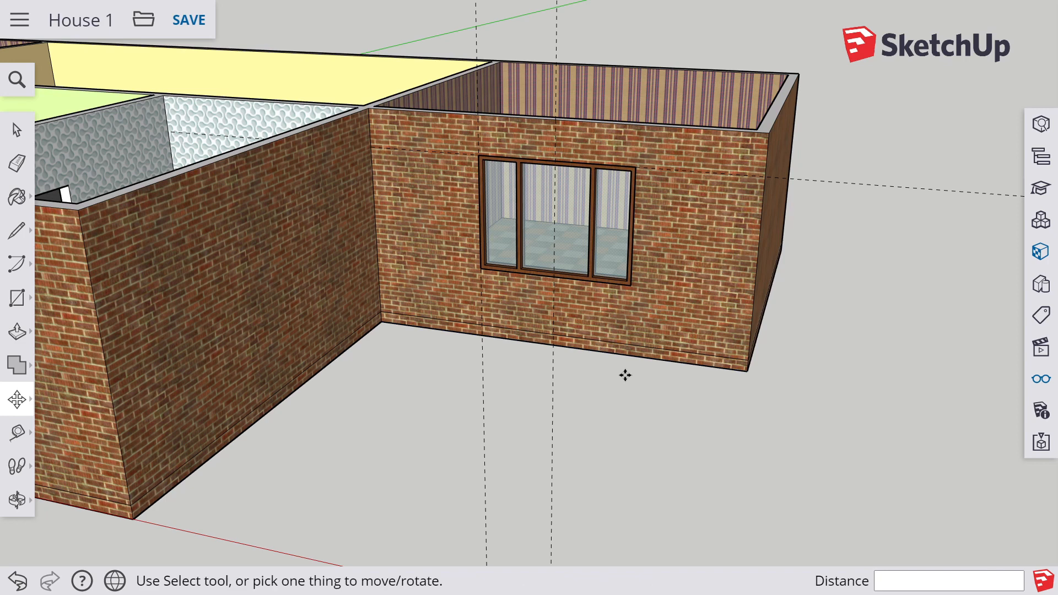
key("o")
left_click_drag(672, 378, 573, 360)
left_click_drag(541, 277, 540, 288)
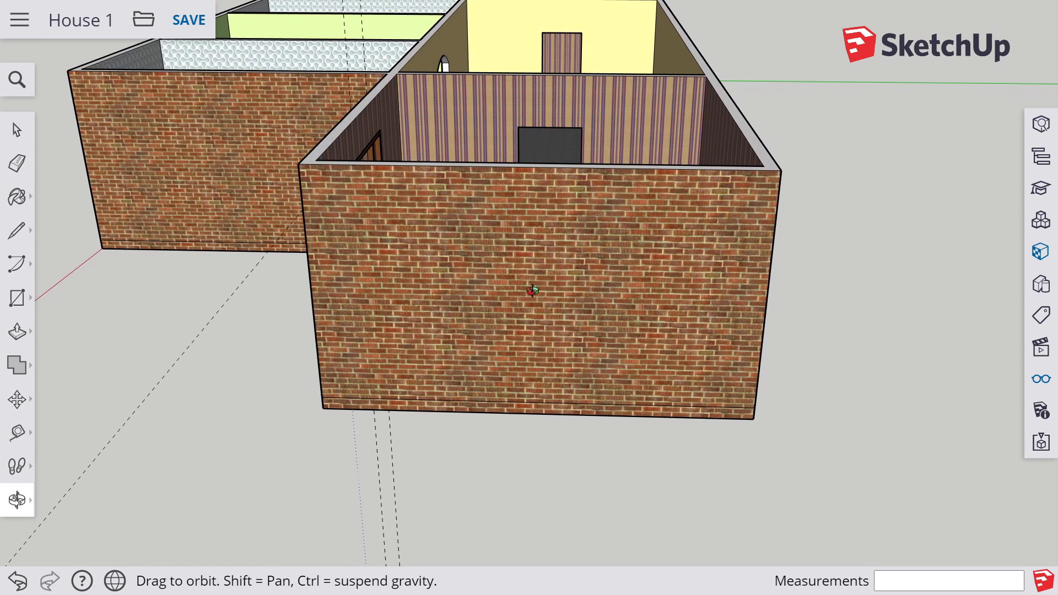
key("t")
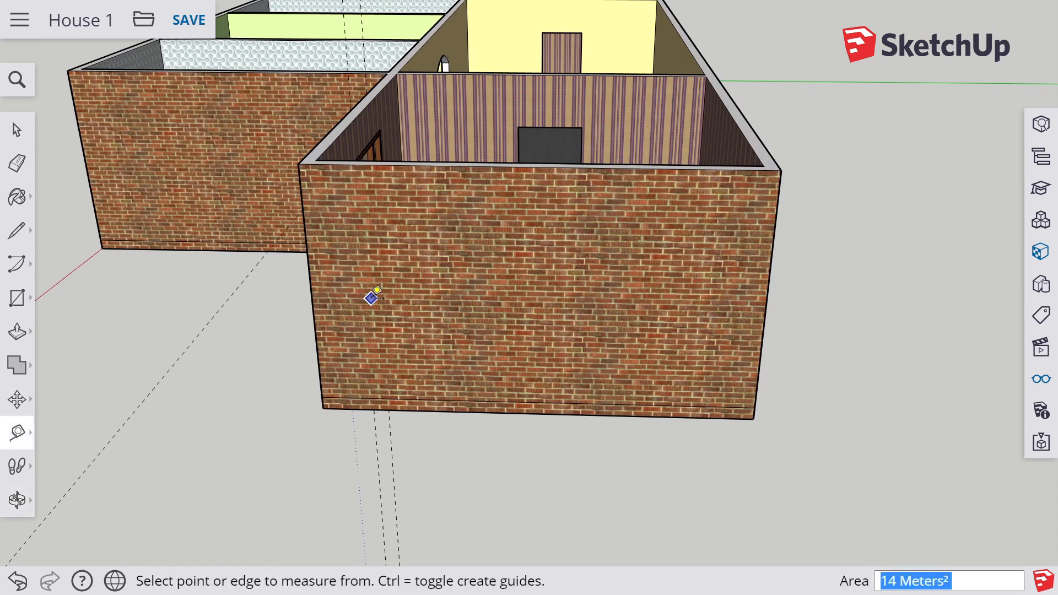
left_click(311, 286)
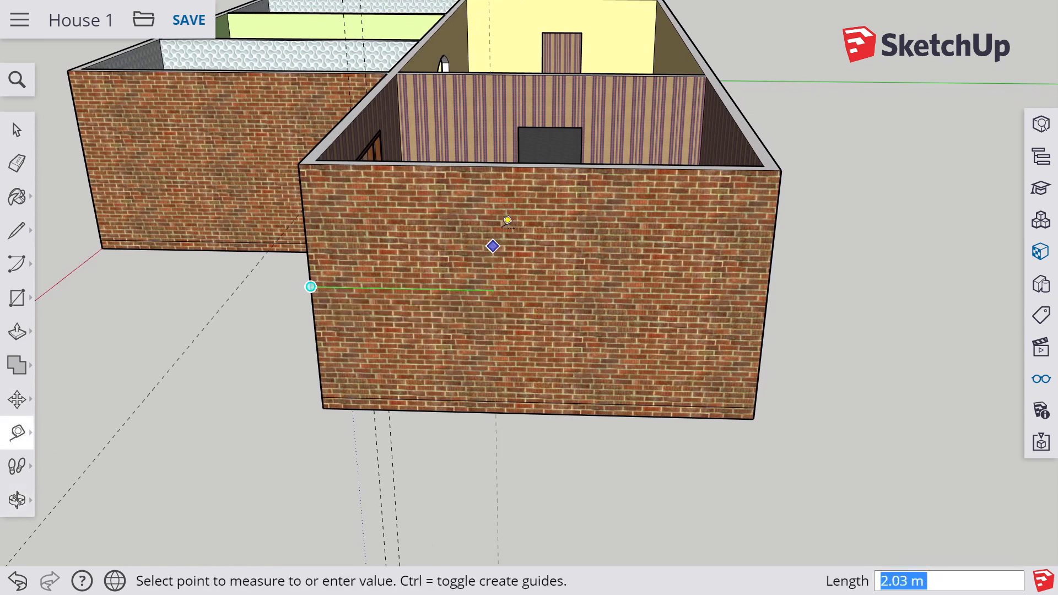
left_click(537, 166)
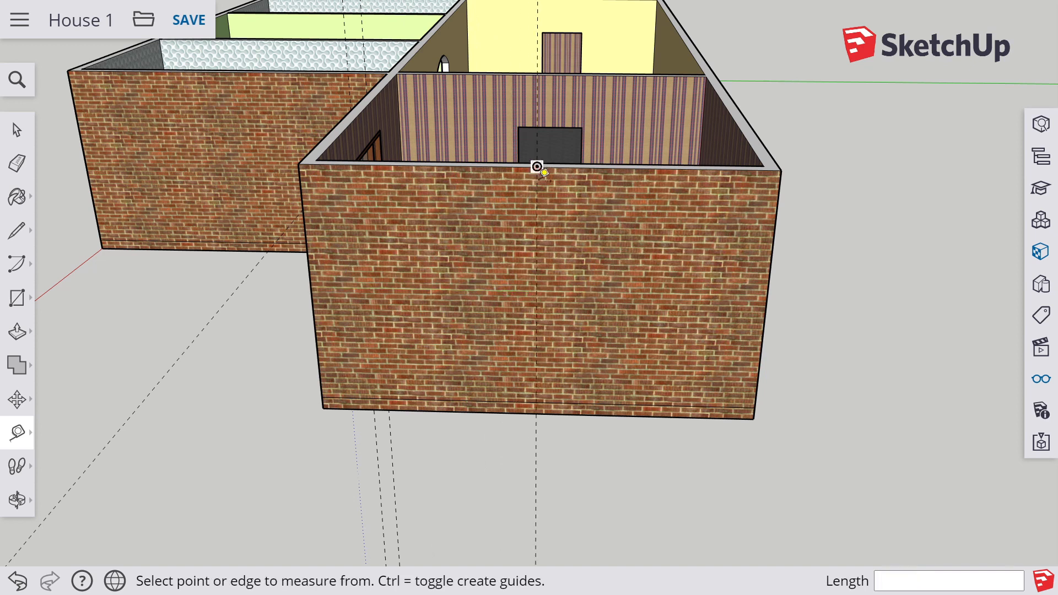
Step: Place a vertical guide 1 m to the left of the end wall's centre guide and a horizontal guide 0.5 m below its top edge
left_click(537, 205)
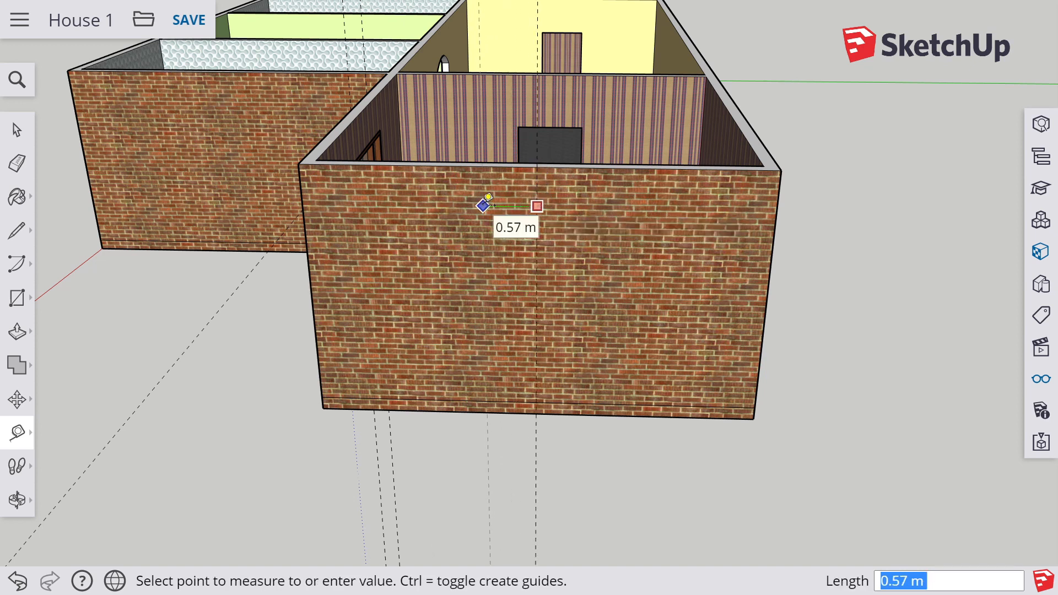
type("1")
key("Return")
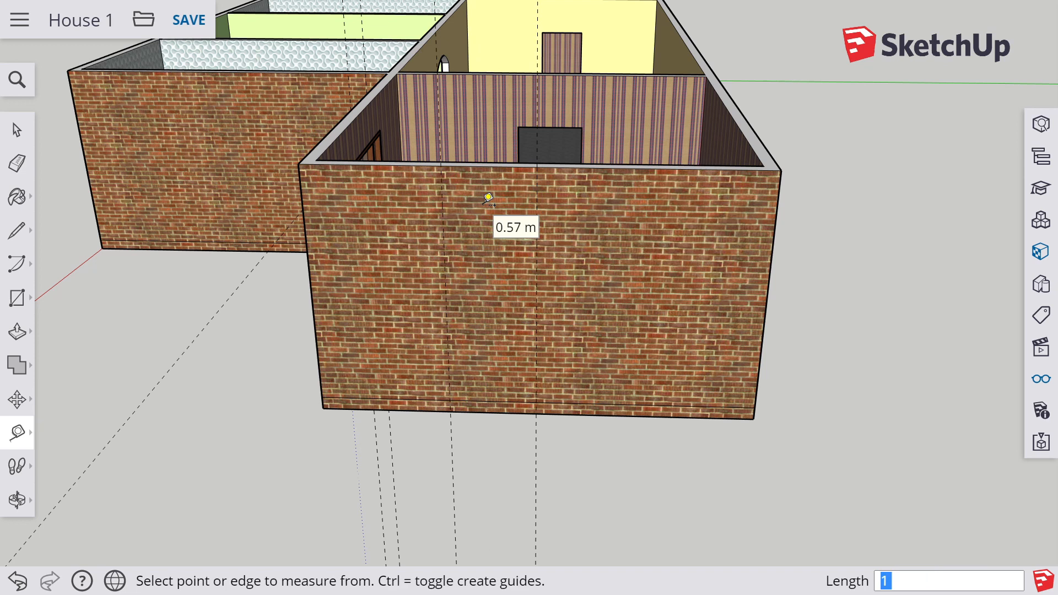
left_click(489, 167)
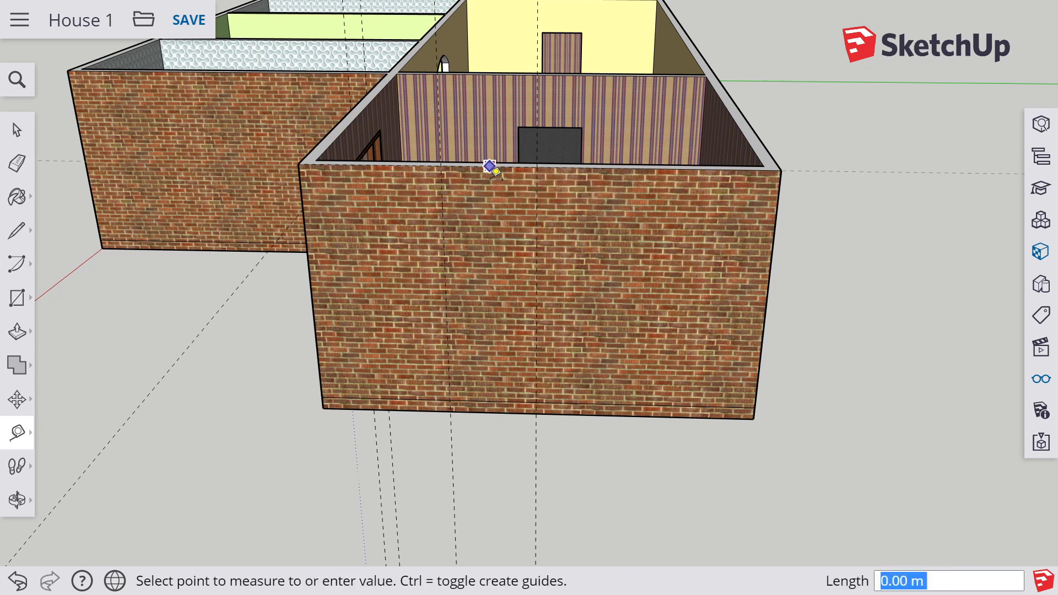
type(".5")
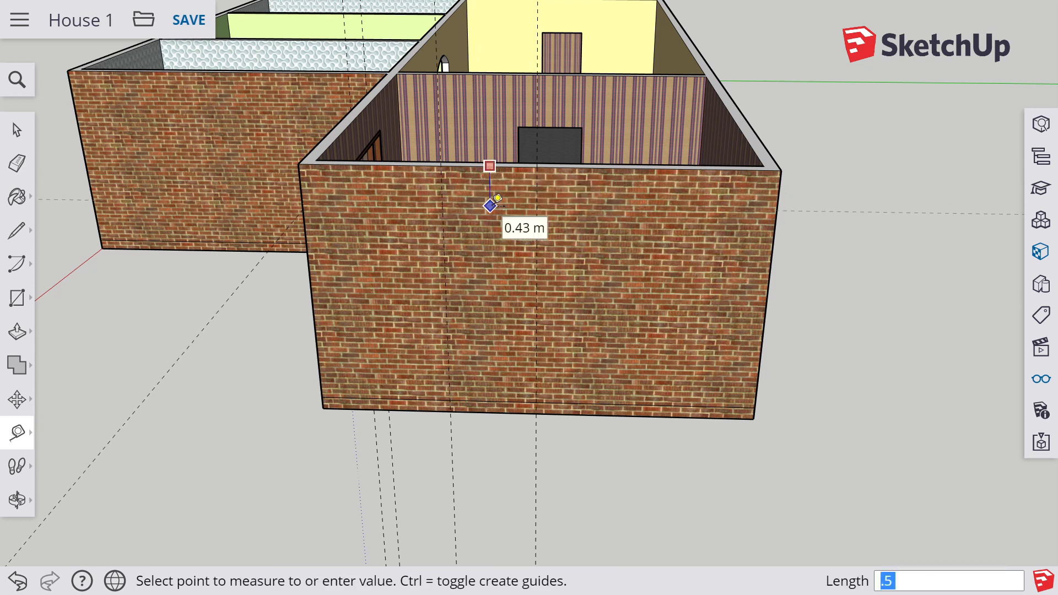
key("Return")
Step: Draw a 2 m by 1.5 m rectangle from the intersection of the guides on the end wall and push it 0.15 m through the wall
key("r")
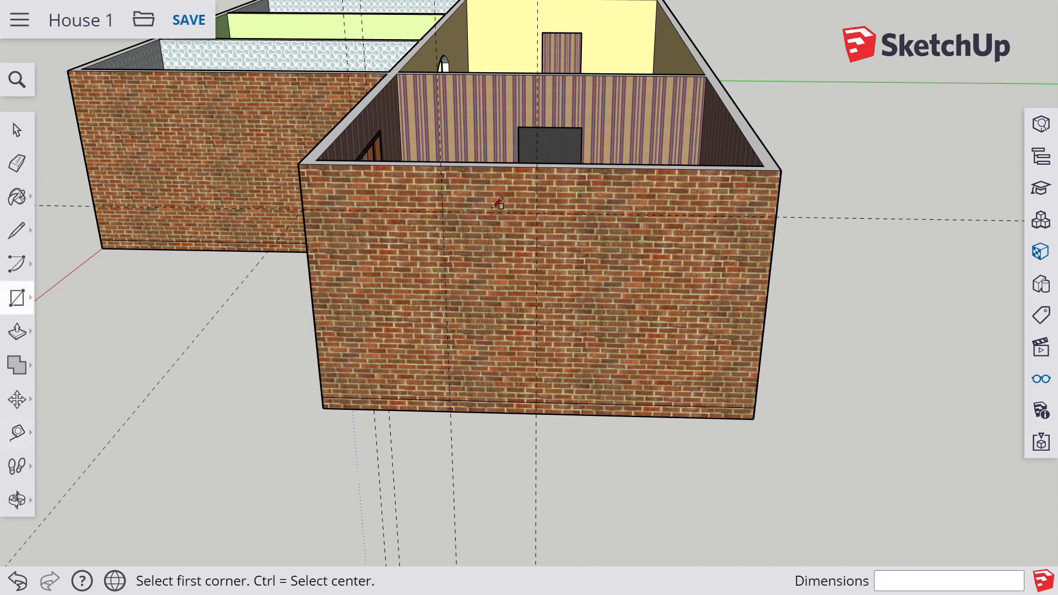
left_click(442, 211)
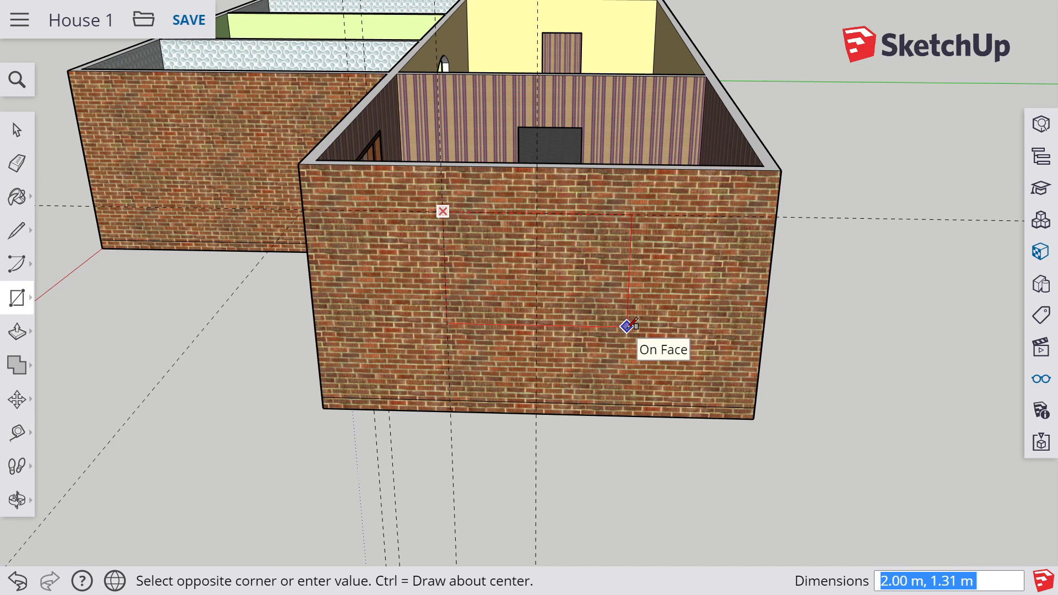
type("2,1.5")
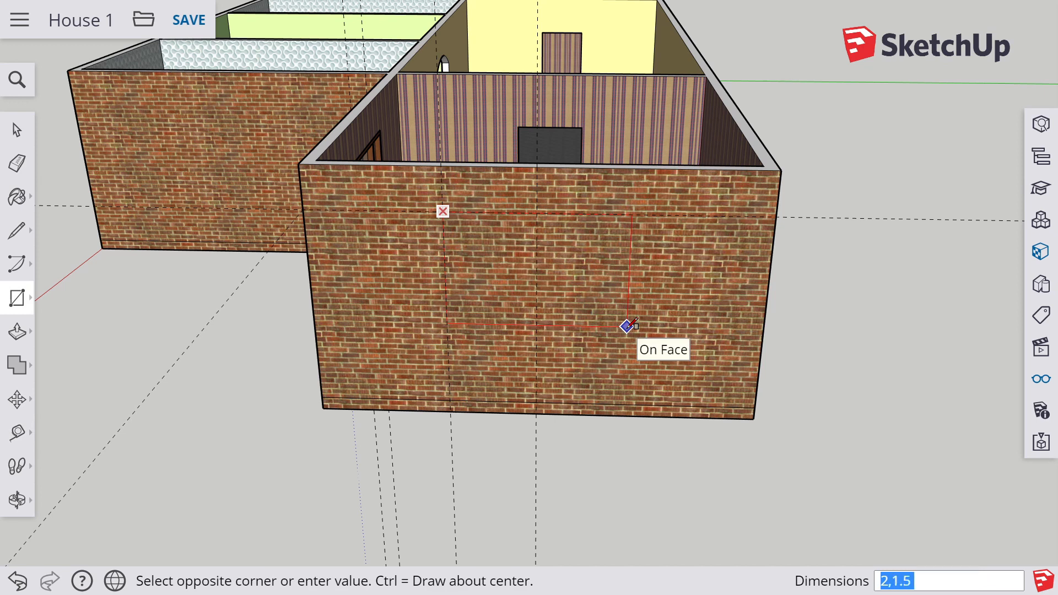
key("Return")
key("p")
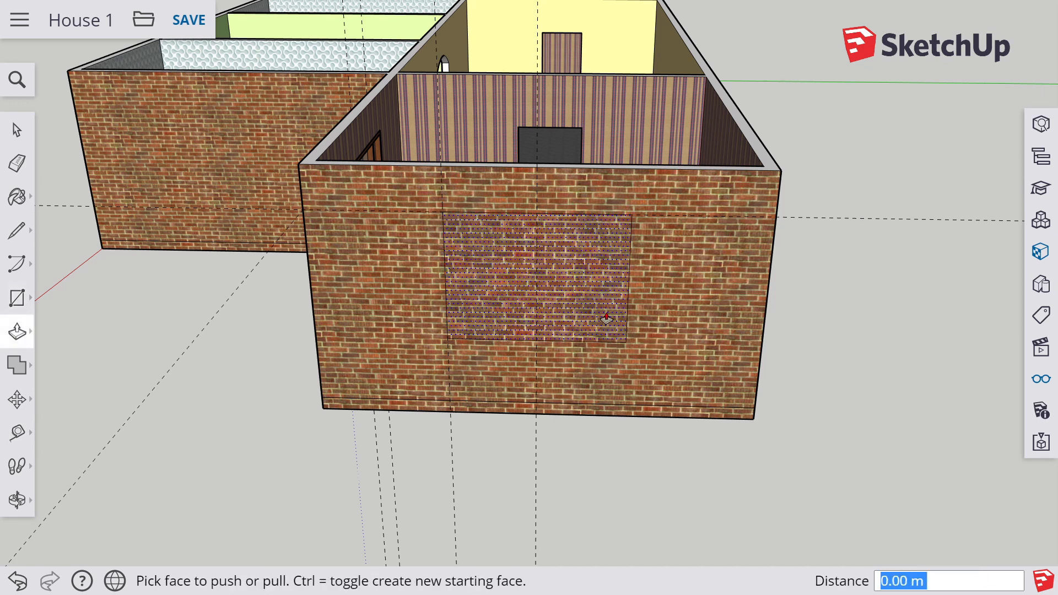
left_click(606, 318)
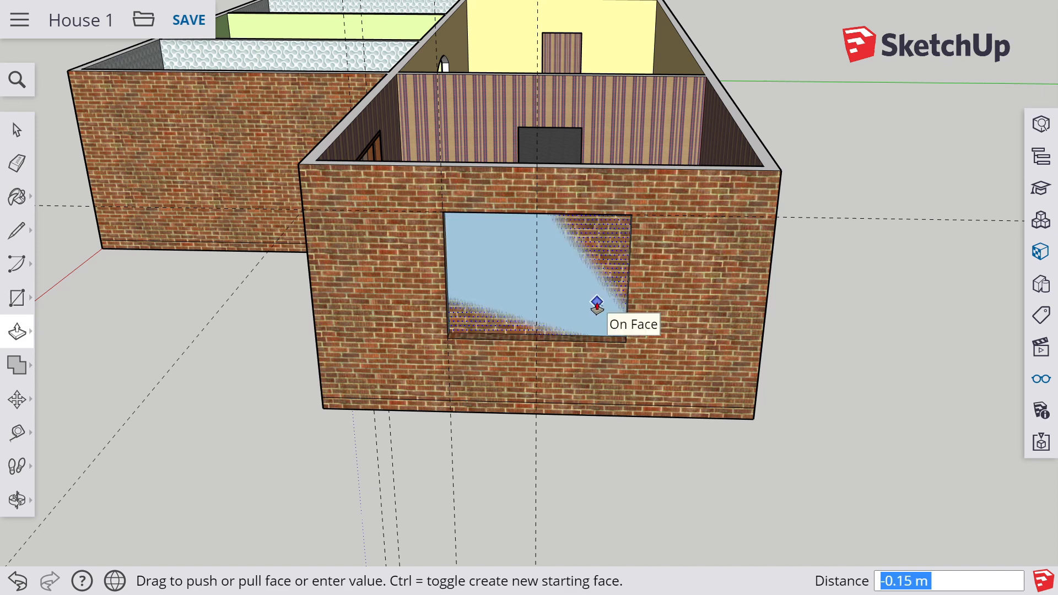
left_click(598, 304)
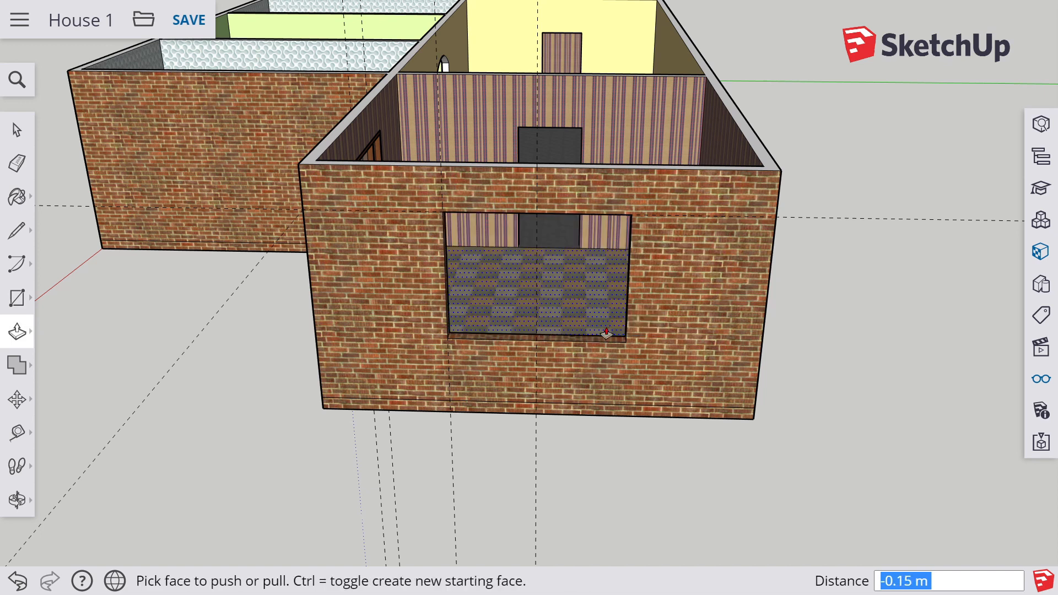
key("o")
left_click_drag(567, 326, 635, 330)
scroll(560, 274, "up", 4)
key("m")
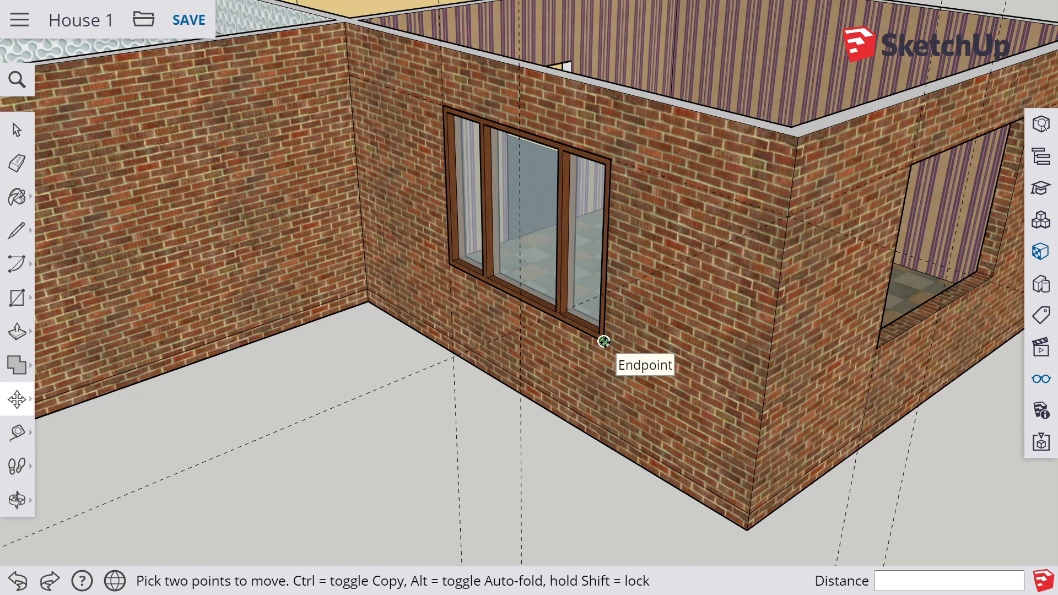
left_click(604, 342)
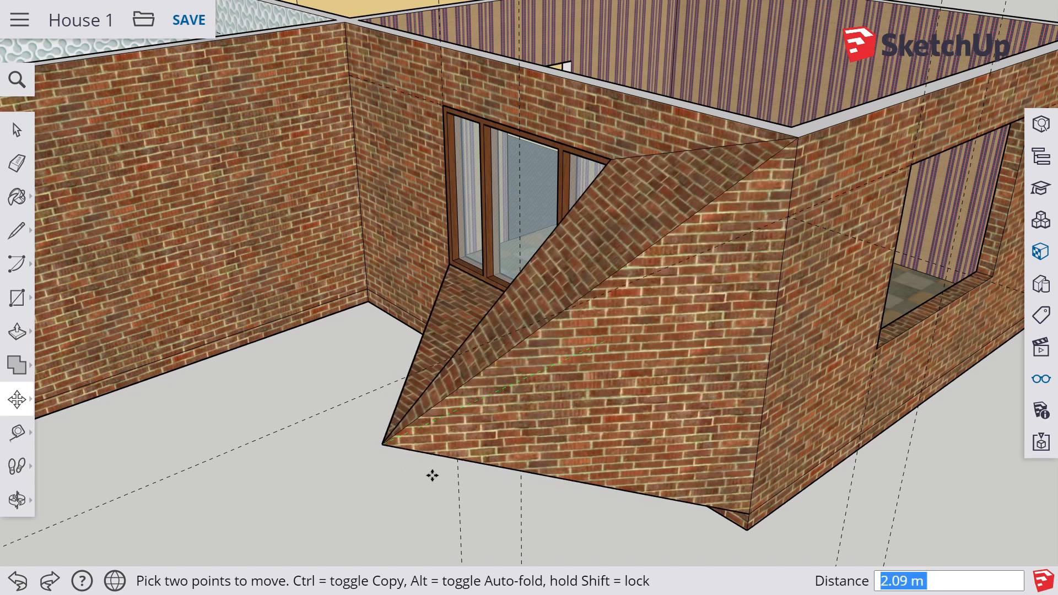
left_click_drag(564, 365, 580, 372)
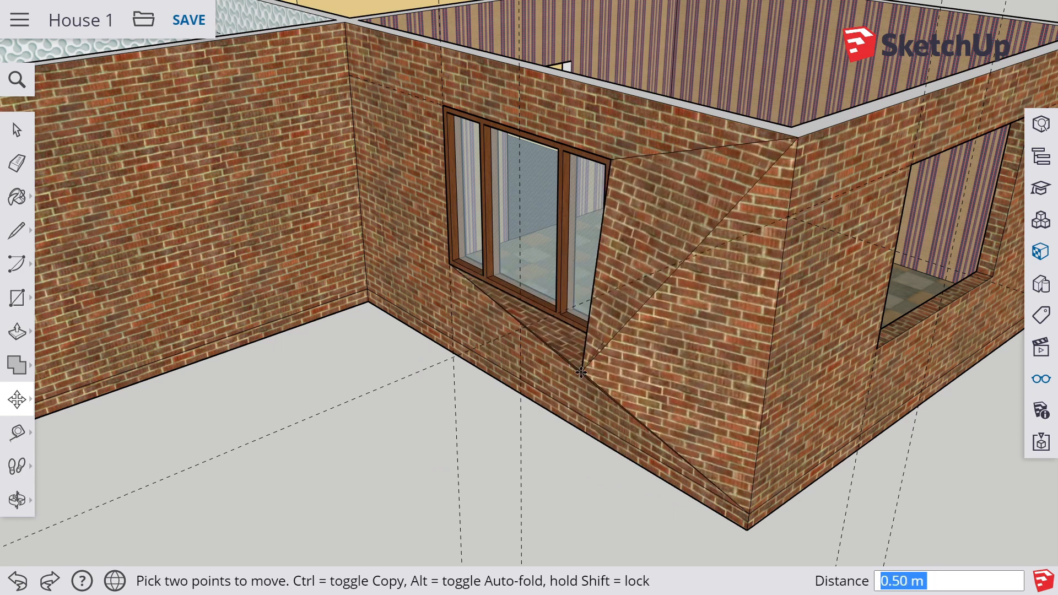
key("Escape")
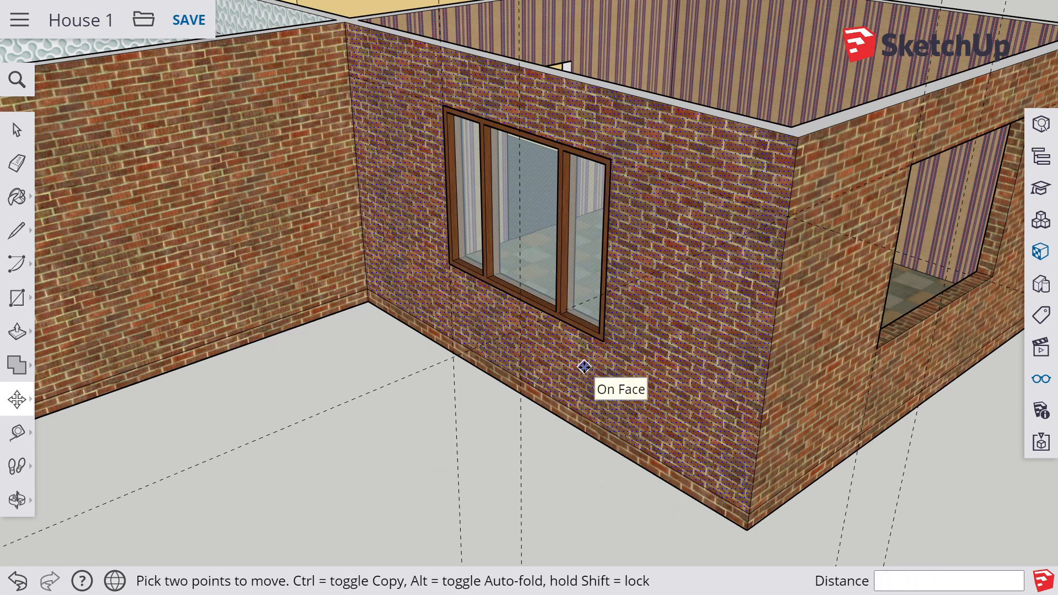
Step: Copy the fitted window group from its lower-right front corner about 3.16 m along its own wall, past the house corner
key("space")
left_click(580, 302)
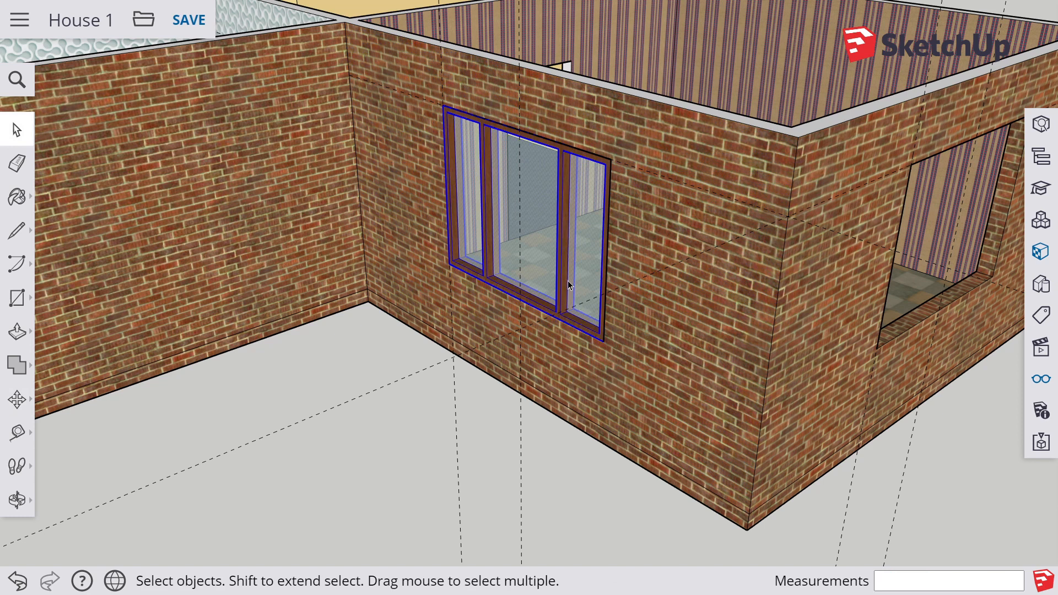
key("m")
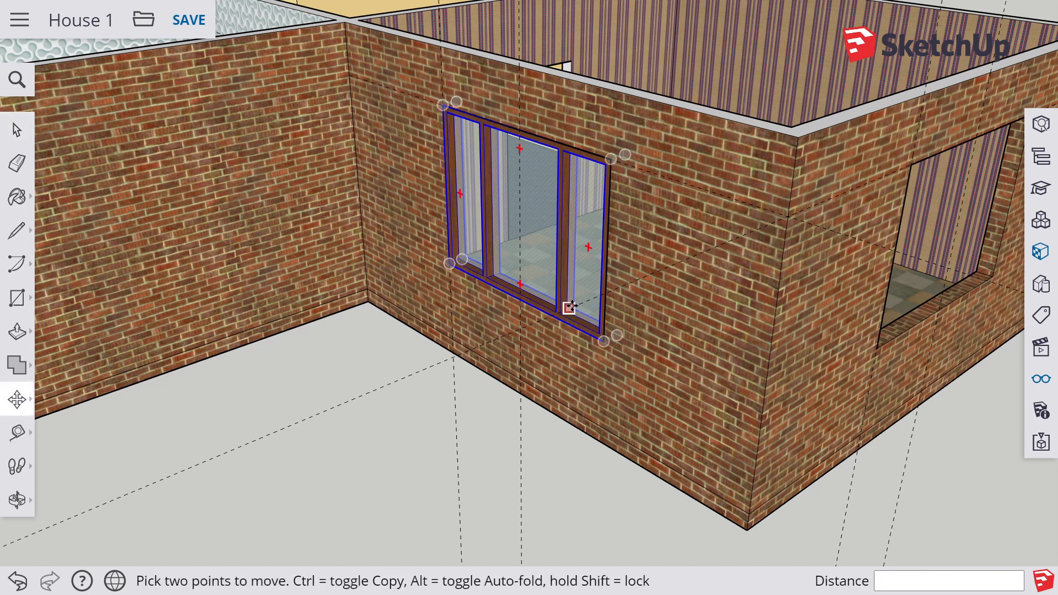
left_click(604, 341)
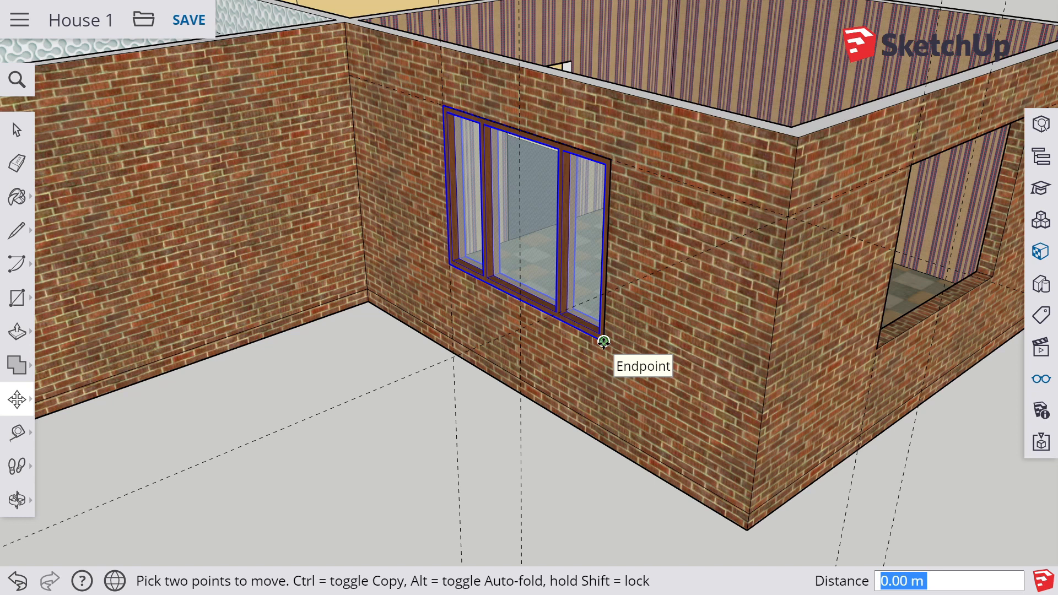
key("ctrl")
left_click(604, 341)
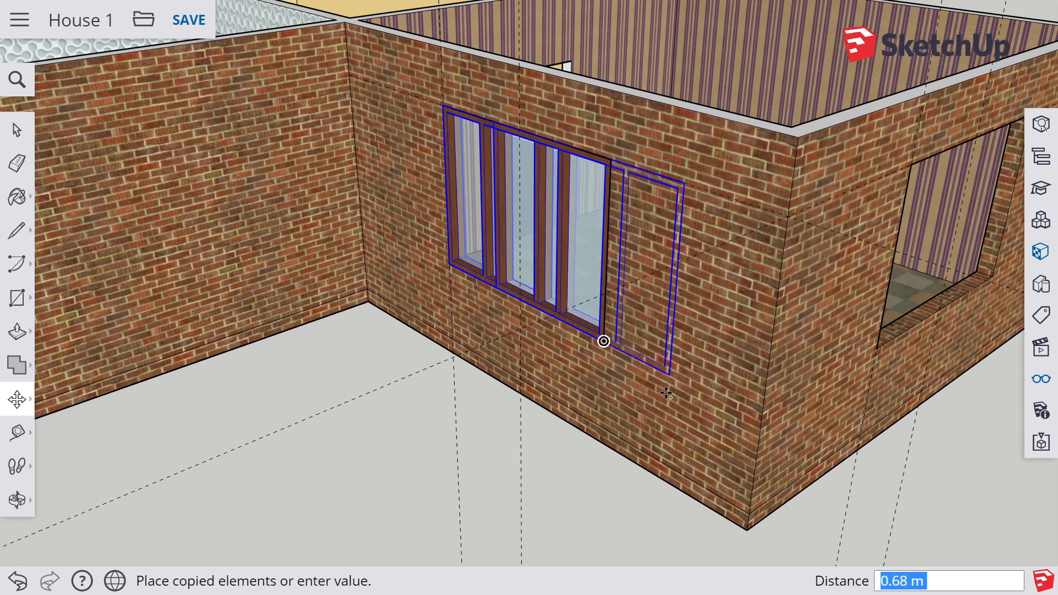
left_click(997, 542)
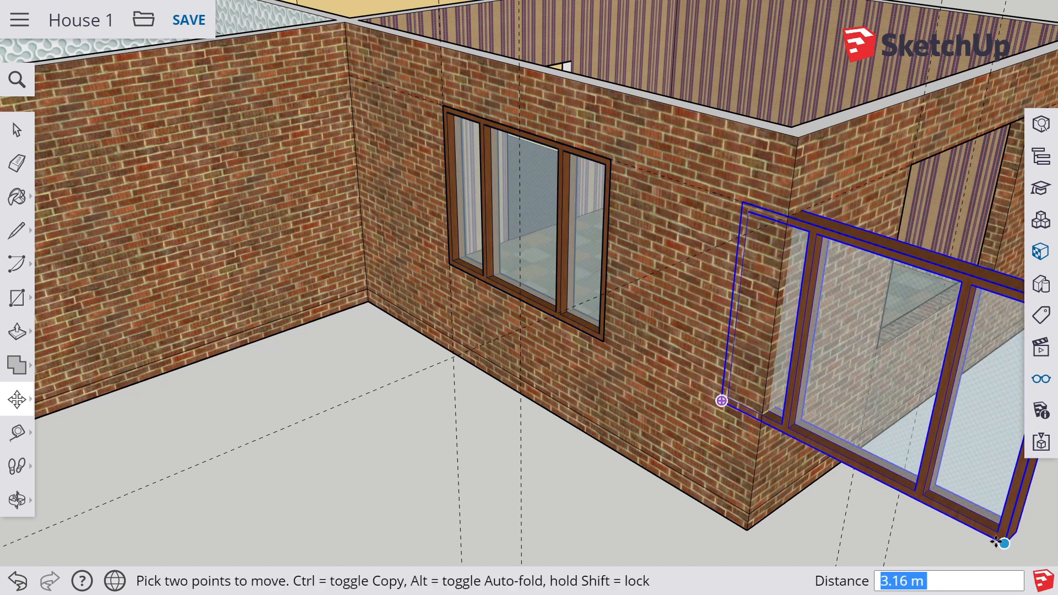
Step: Move the copied window group farther along the same direction until it stands clear of the house corner
middle_click_drag(886, 458, 558, 269, "shift")
scroll(558, 268, "up", 1)
left_click(654, 329)
left_click(866, 438)
Step: Rotate the copied window group 90° about the vertical axis at its lower-left front corner, making it parallel to the end wall
middle_click_drag(943, 394, 663, 387)
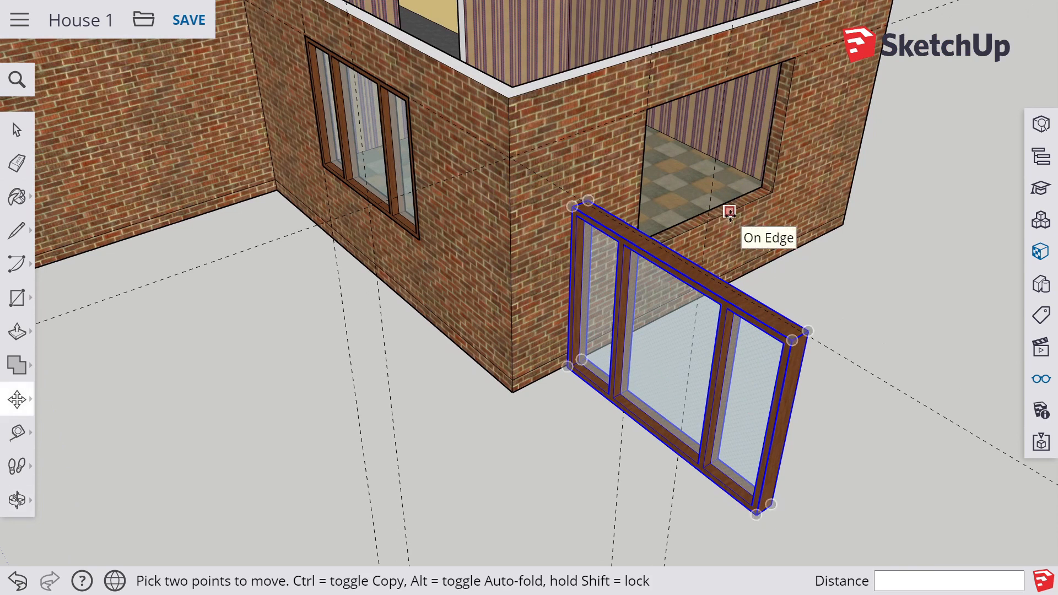
middle_click_drag(640, 432, 669, 401)
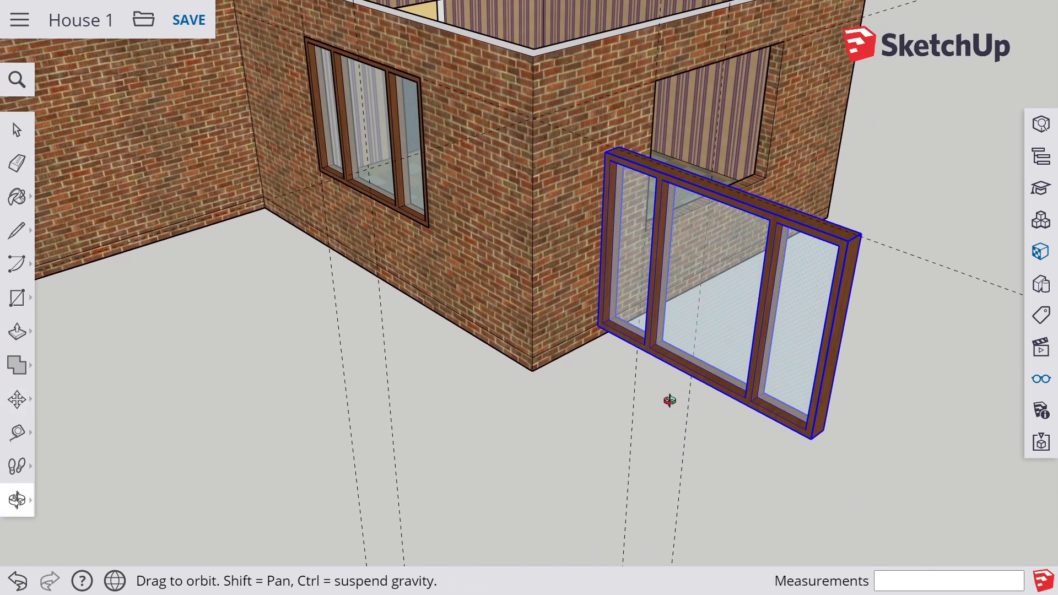
scroll(602, 356, "up", 5)
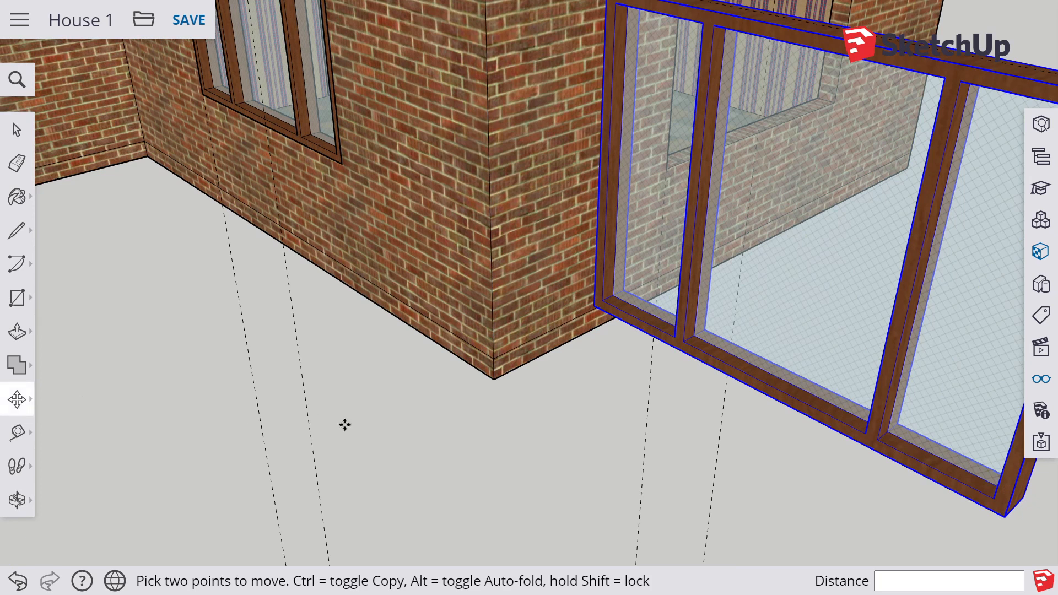
middle_click_drag(344, 425, 538, 382)
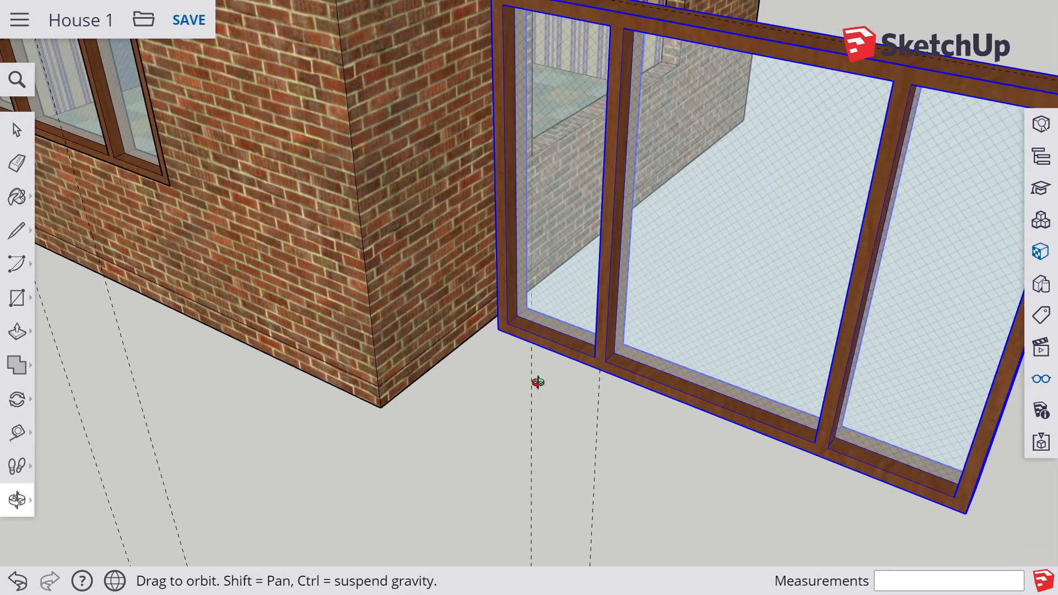
key("q")
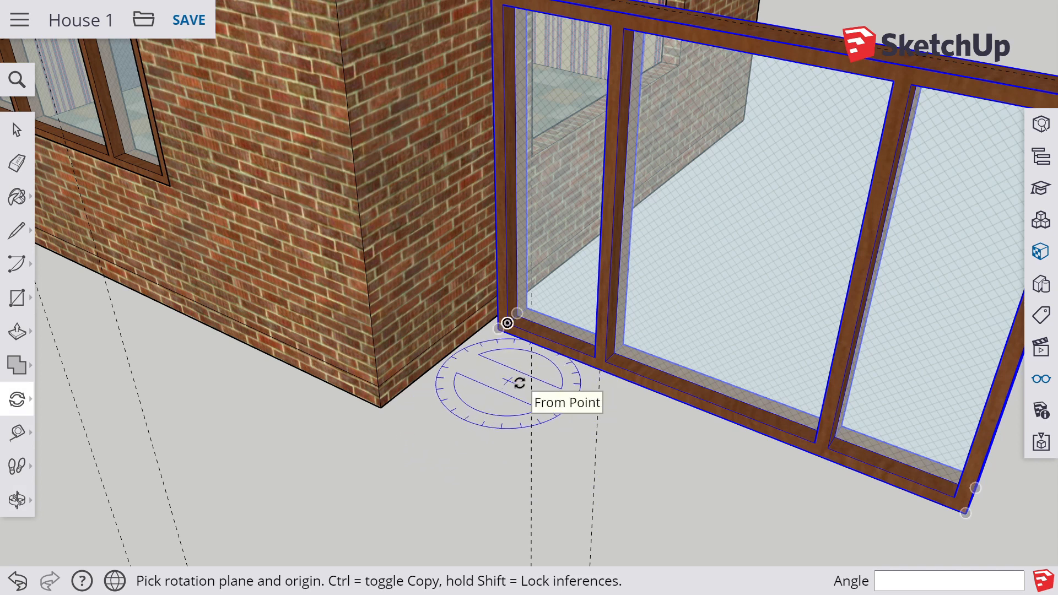
scroll(506, 323, "up", 4)
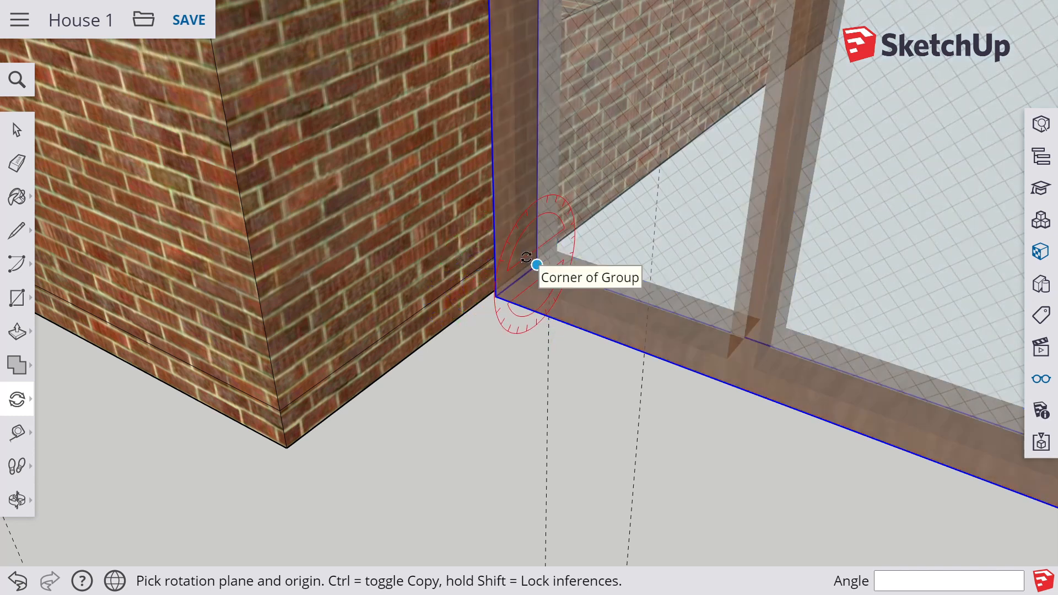
left_click(495, 296)
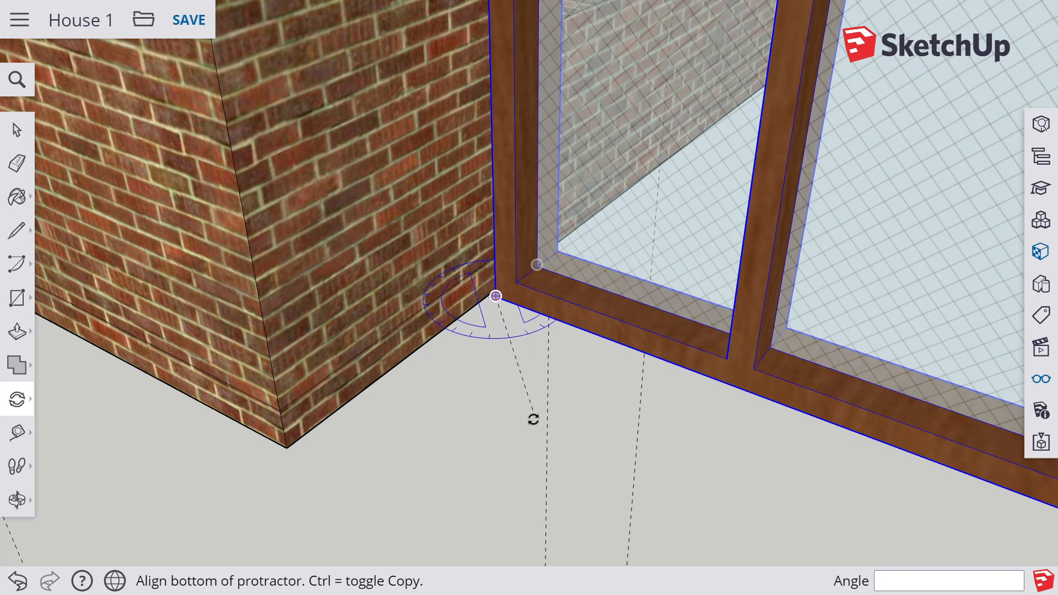
scroll(533, 418, "down", 5)
scroll(533, 418, "down", 5)
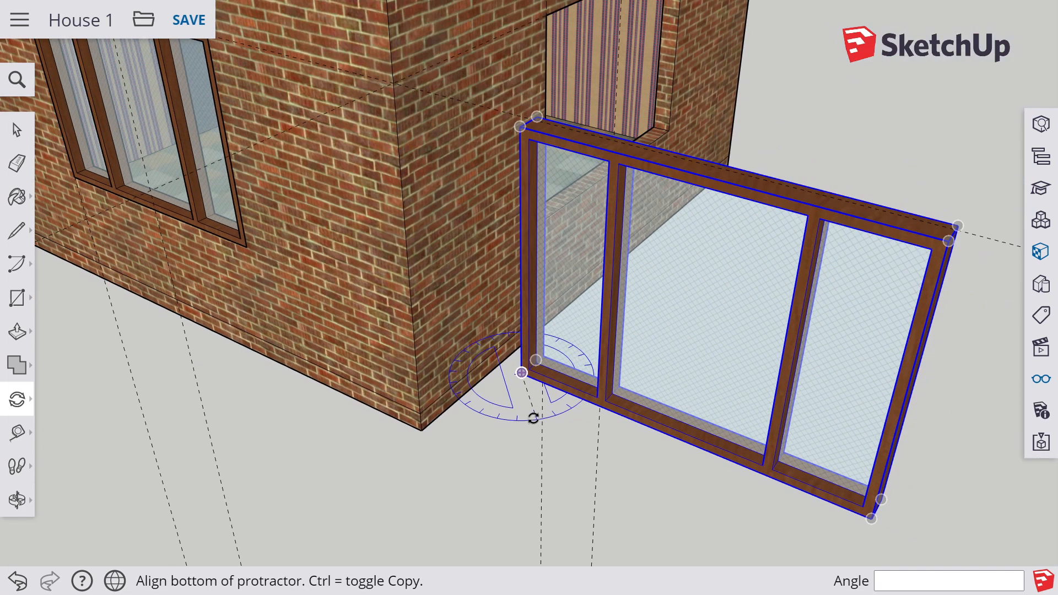
left_click(872, 518)
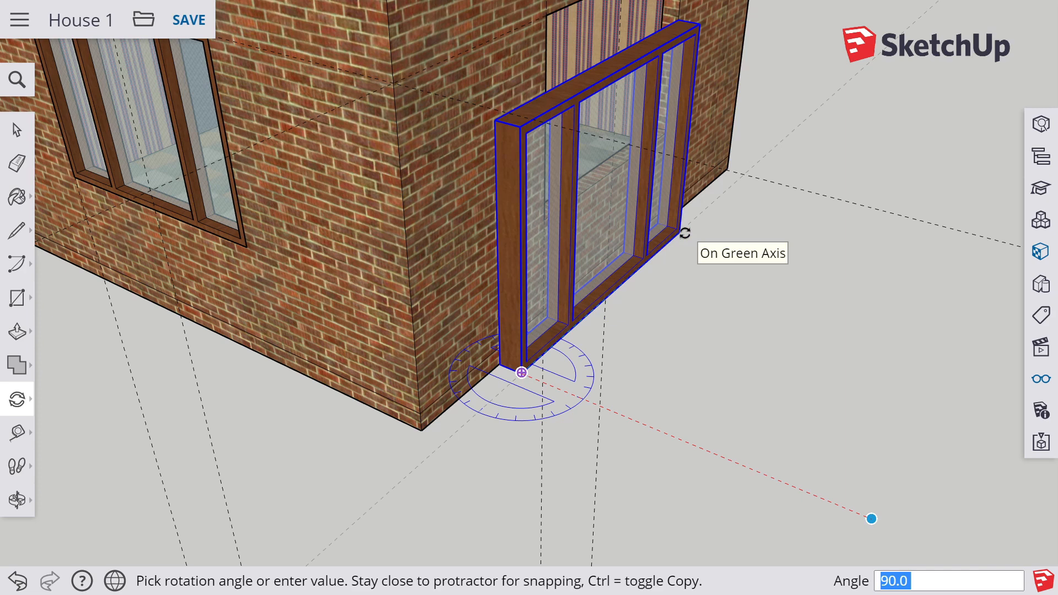
left_click(685, 233)
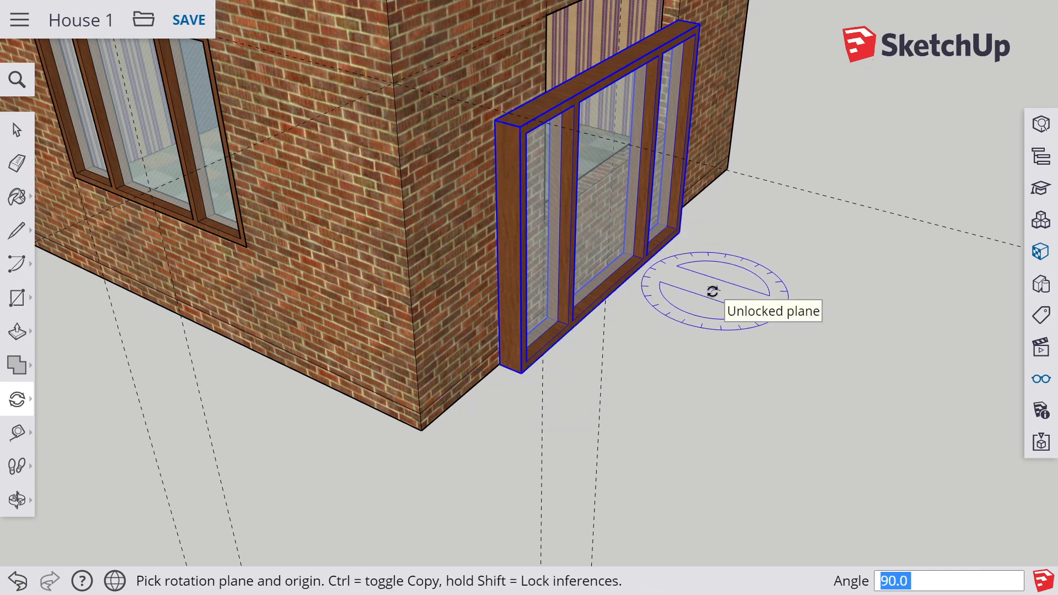
Step: Move the rotated window group by its lower-right front corner onto the lower-right outer corner of the end wall's opening
key("m")
middle_click_drag(768, 299, 563, 350)
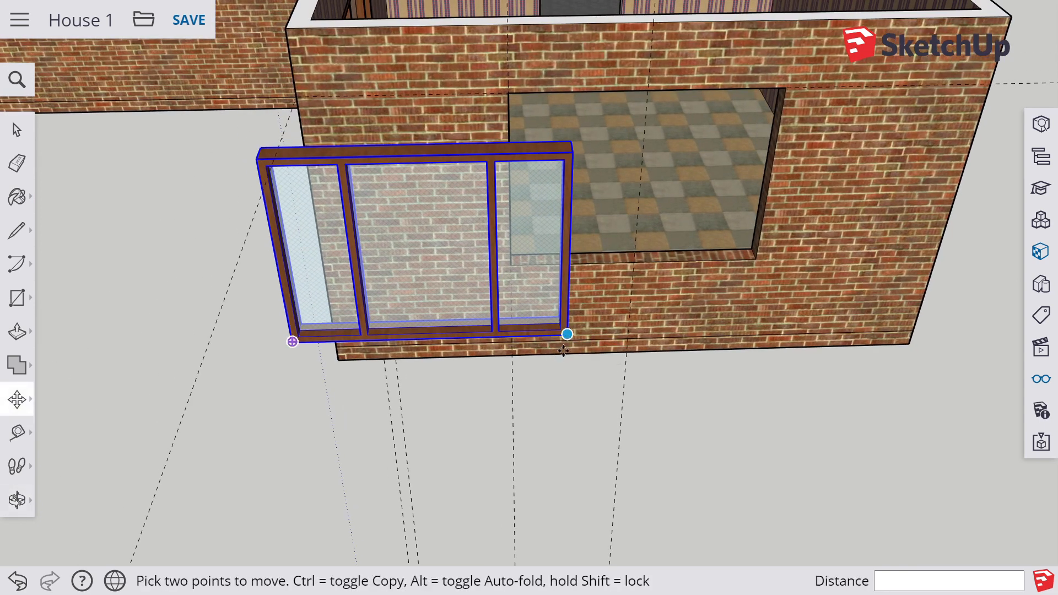
scroll(567, 335, "up", 3)
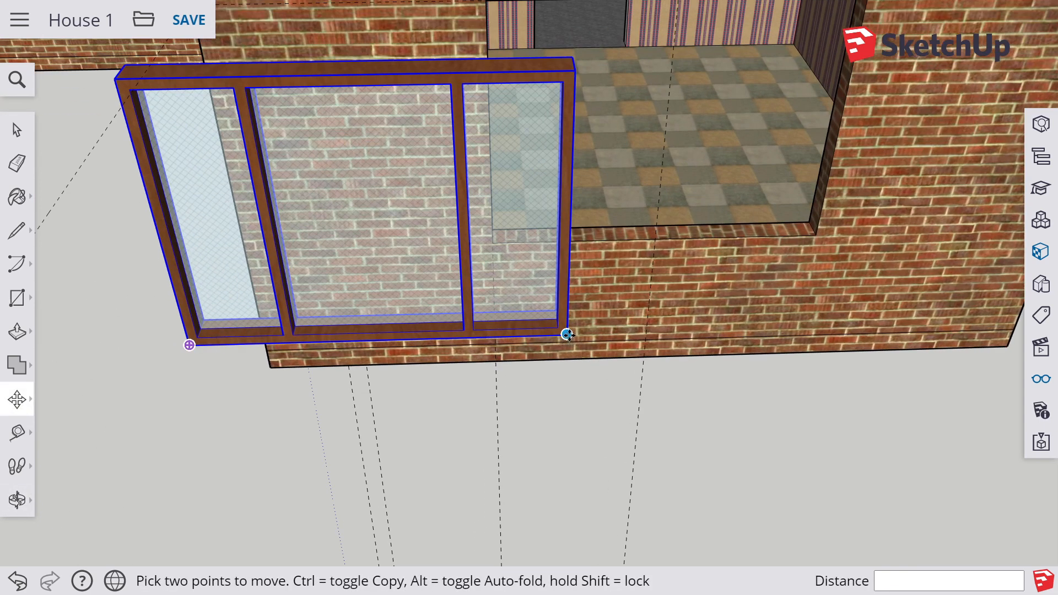
left_click(567, 334)
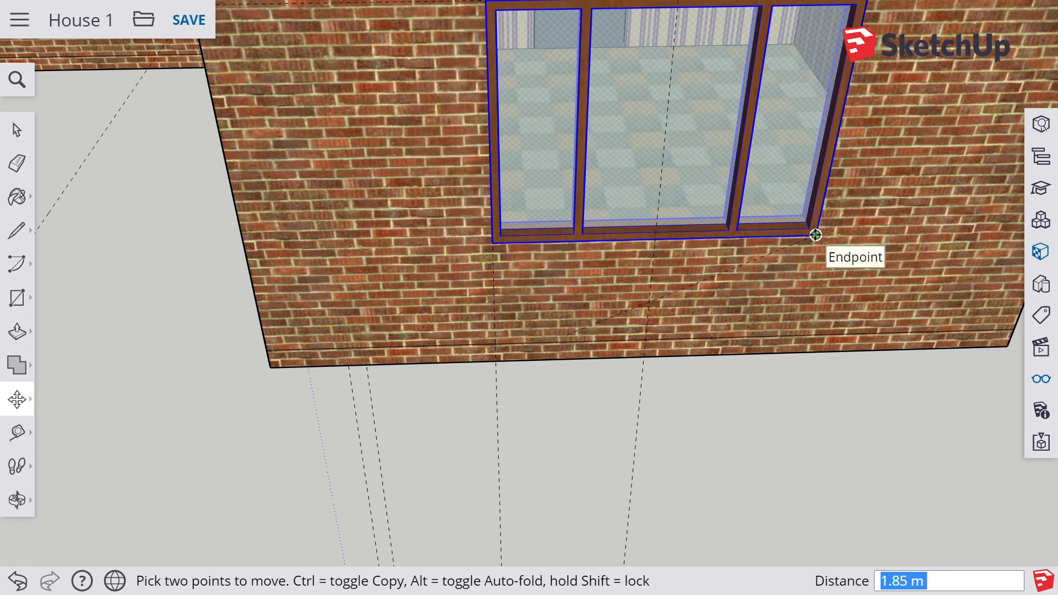
left_click(763, 298)
scroll(763, 298, "down", 5)
middle_click_drag(791, 263, 700, 292)
key("m")
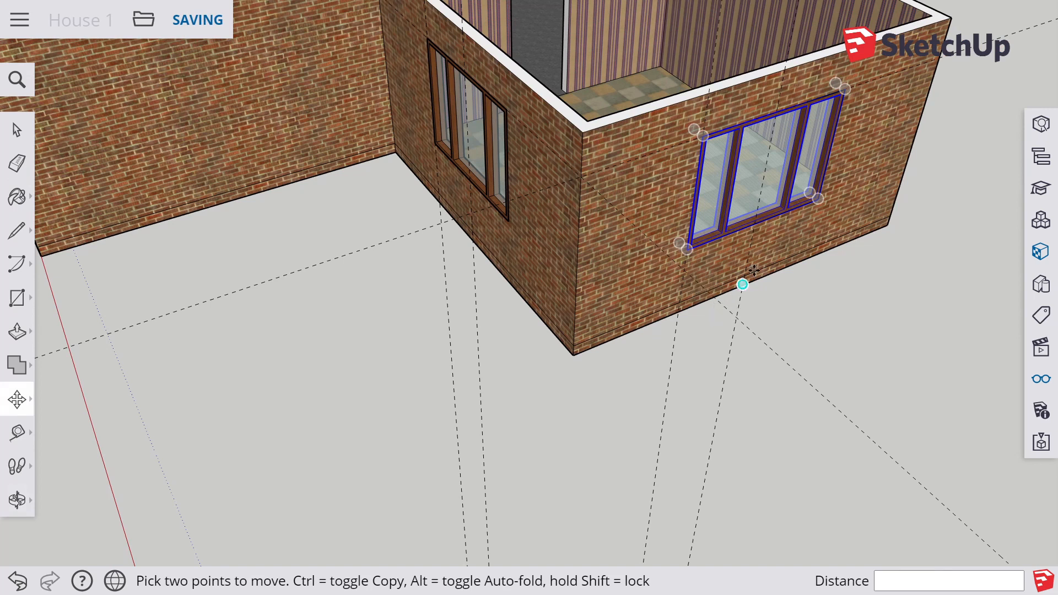
left_click(686, 249)
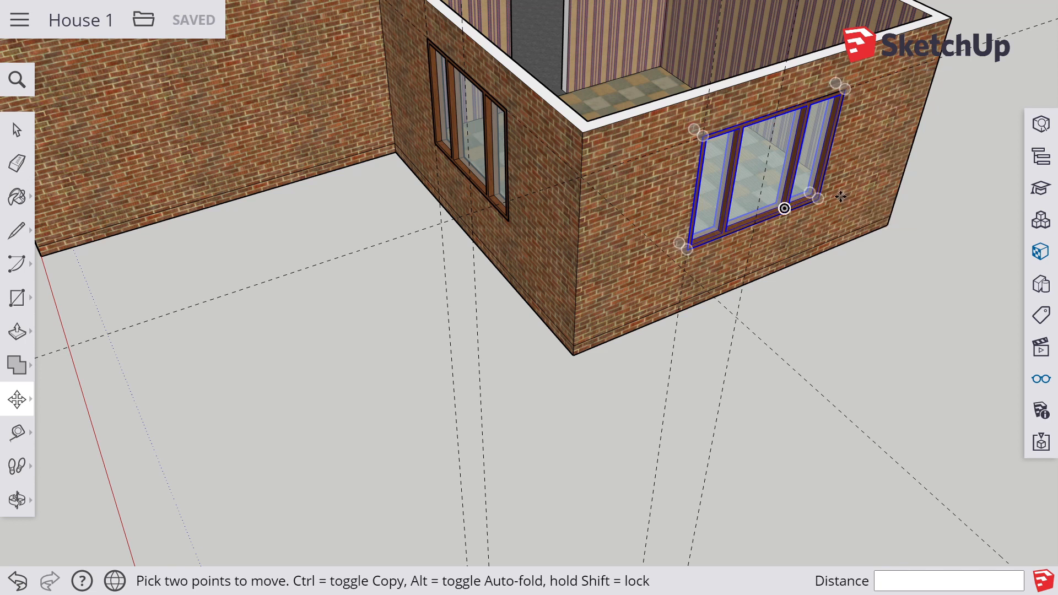
middle_click_drag(956, 161, 476, 219)
middle_click_drag(736, 348, 640, 324)
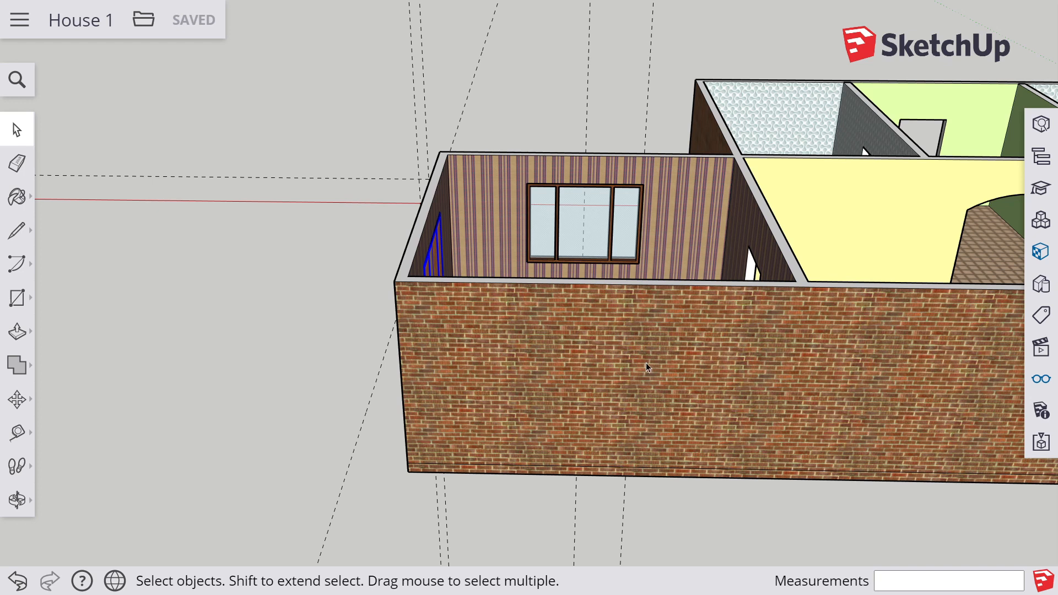
Step: Place a vertical guide through the midpoint of the windowless striped wall inside the end room
scroll(577, 342, "up", 3)
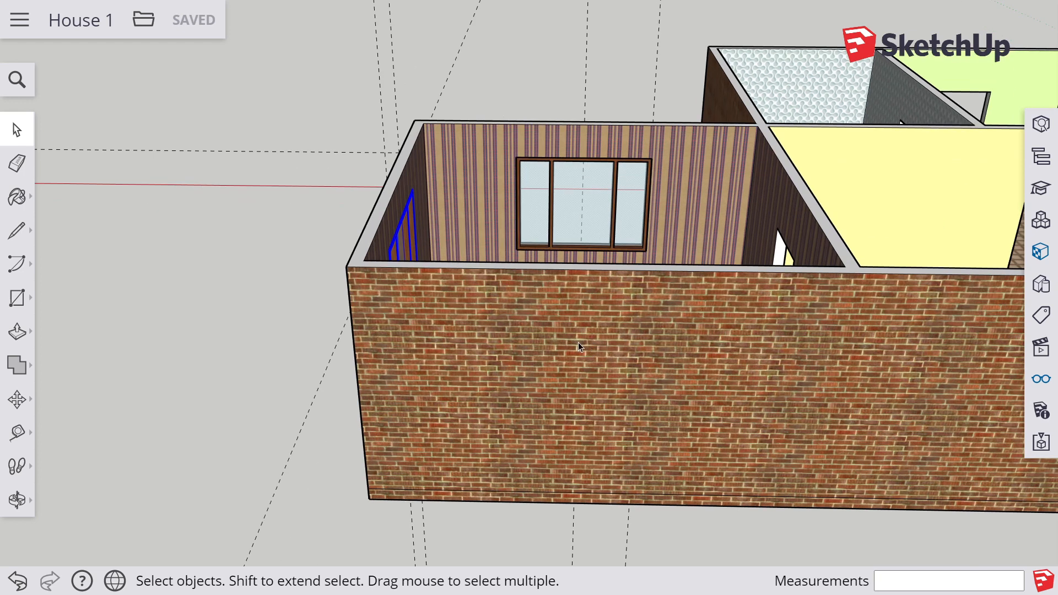
scroll(577, 341, "down", 5)
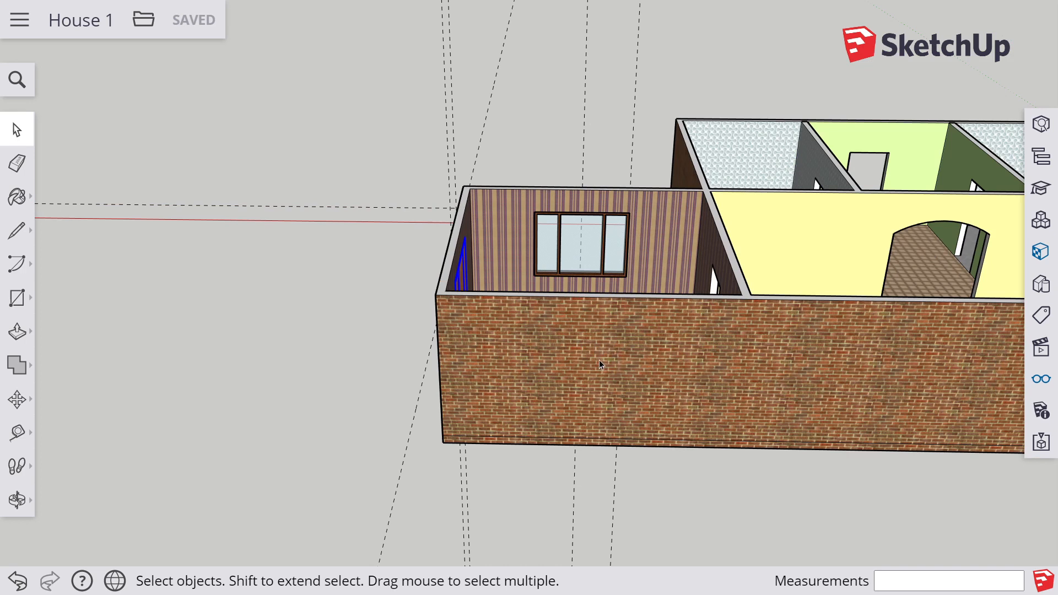
scroll(613, 352, "up", 3)
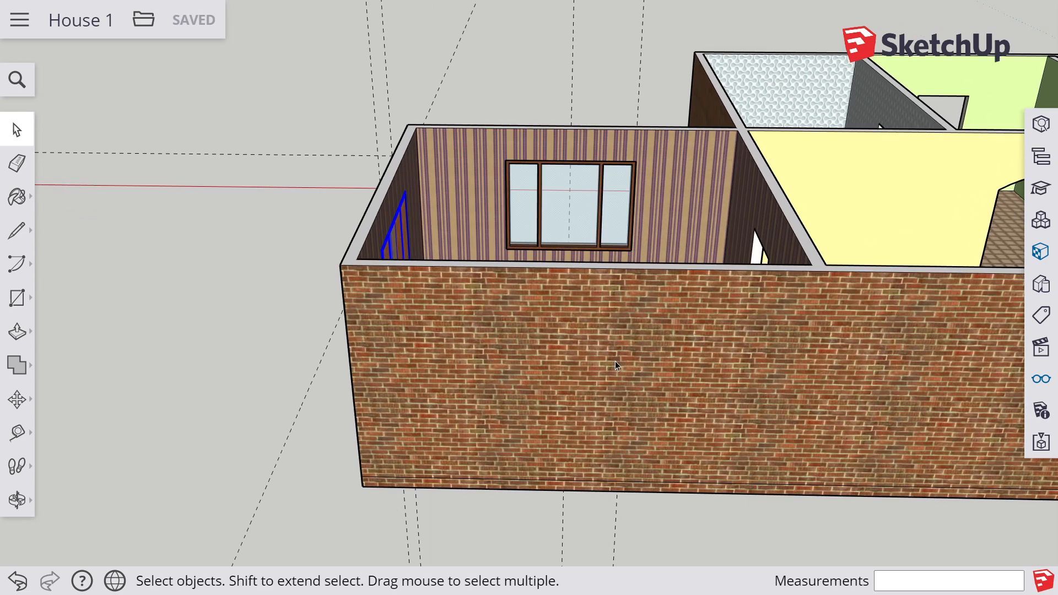
middle_click_drag(383, 269, 676, 332)
middle_click_drag(457, 198, 607, 246)
scroll(607, 246, "up", 6)
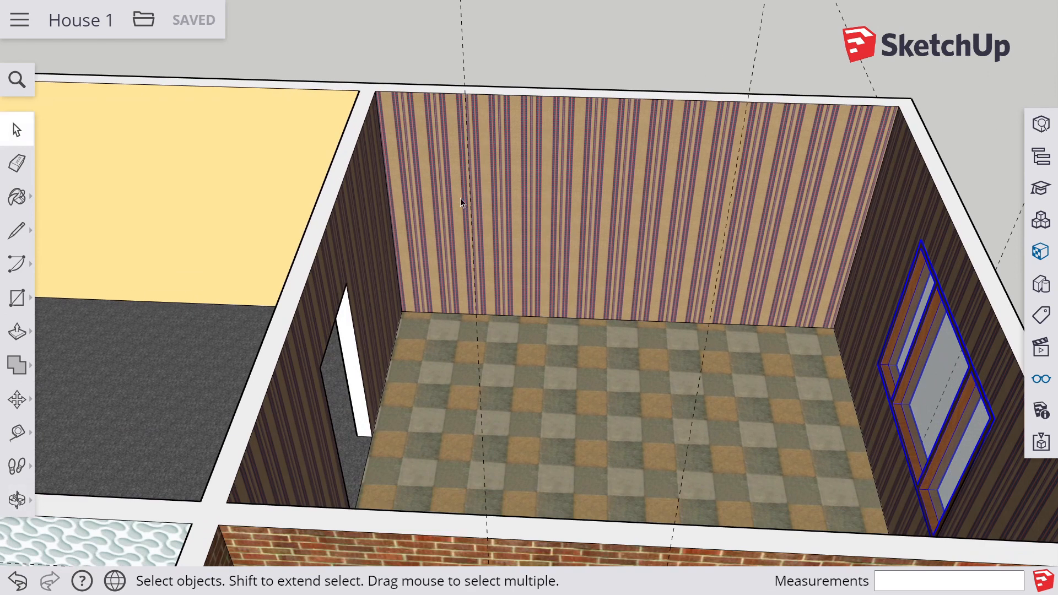
key("t")
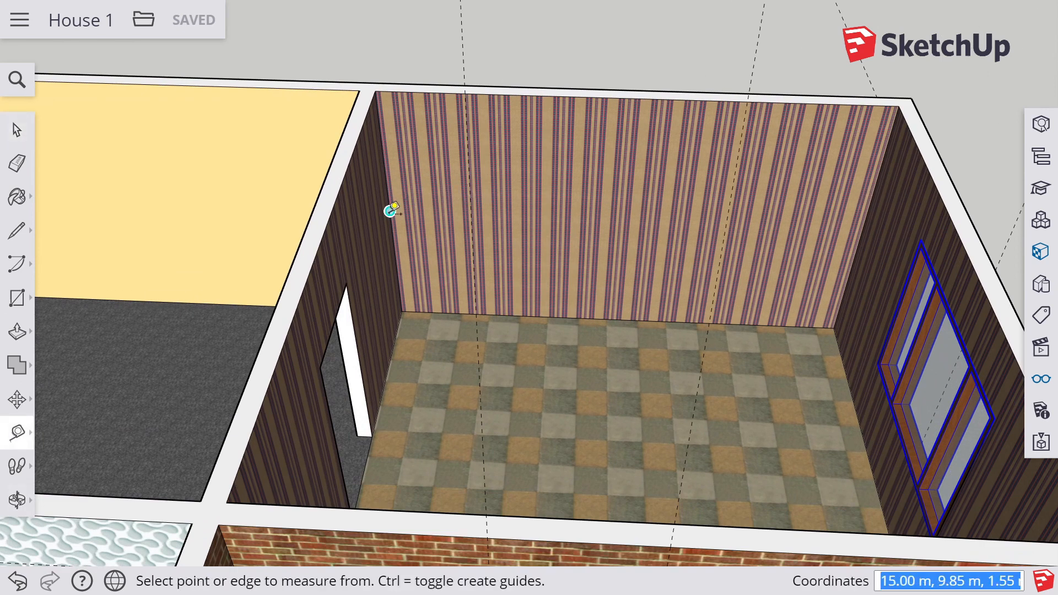
left_click(390, 211)
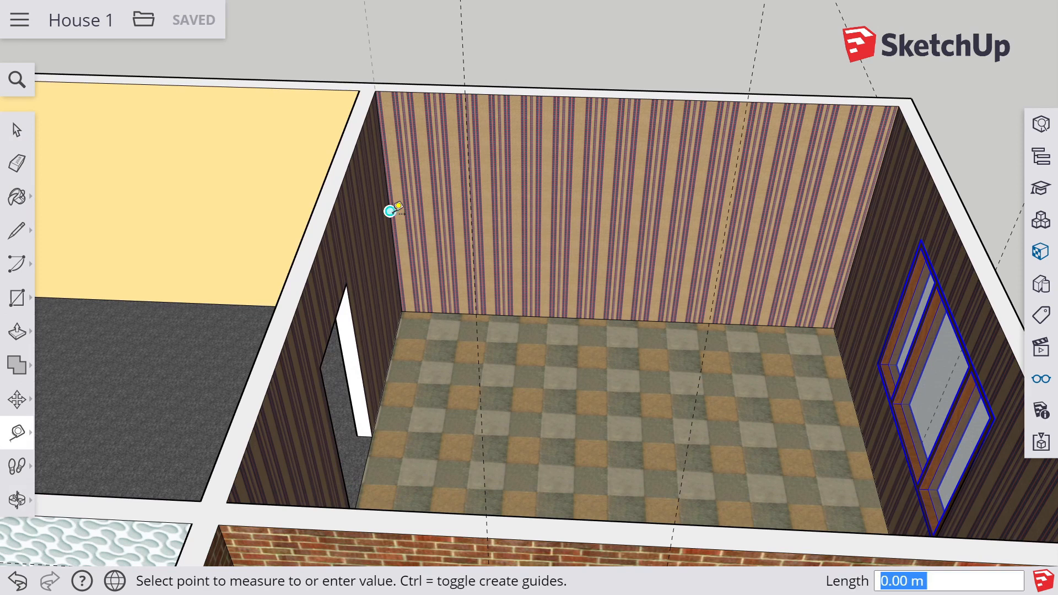
left_click(634, 99)
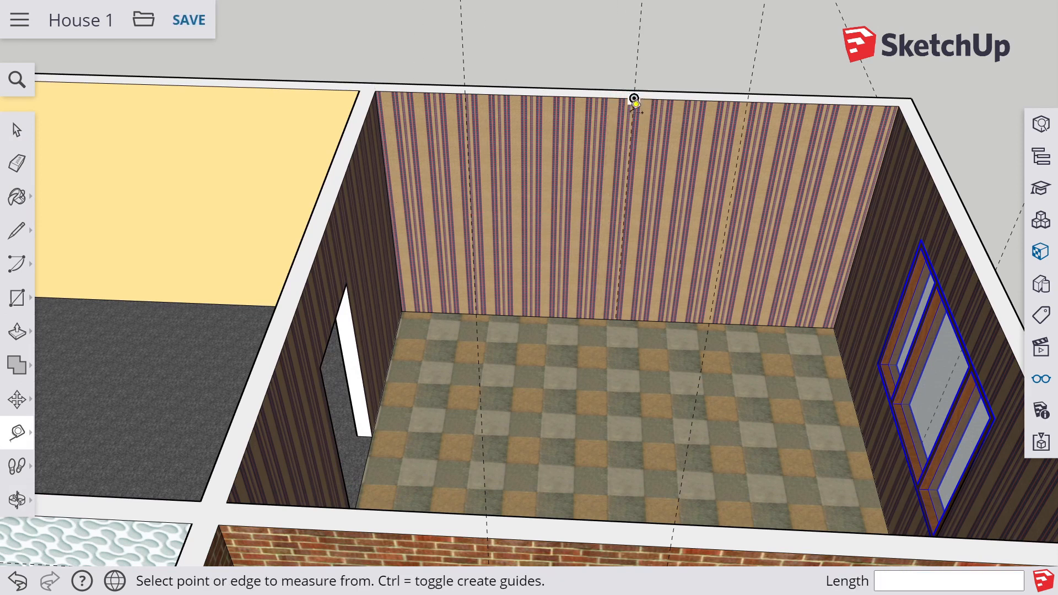
Step: Add a vertical guide 1 m left of the wall's centre guide and a horizontal guide 0.5 m below its top edge
left_click(630, 145)
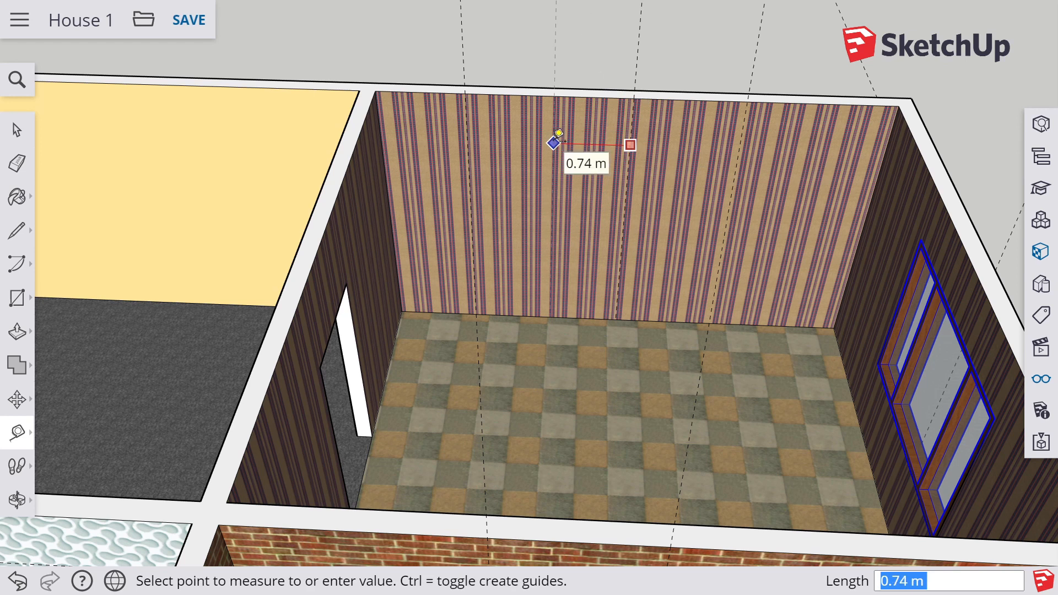
type("1")
key("Return")
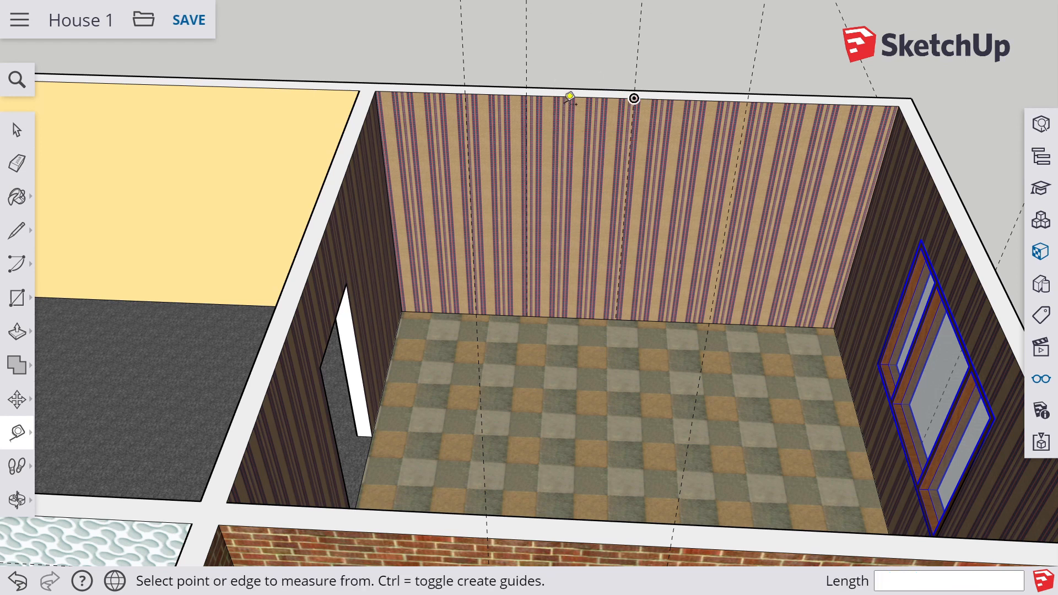
left_click(565, 97)
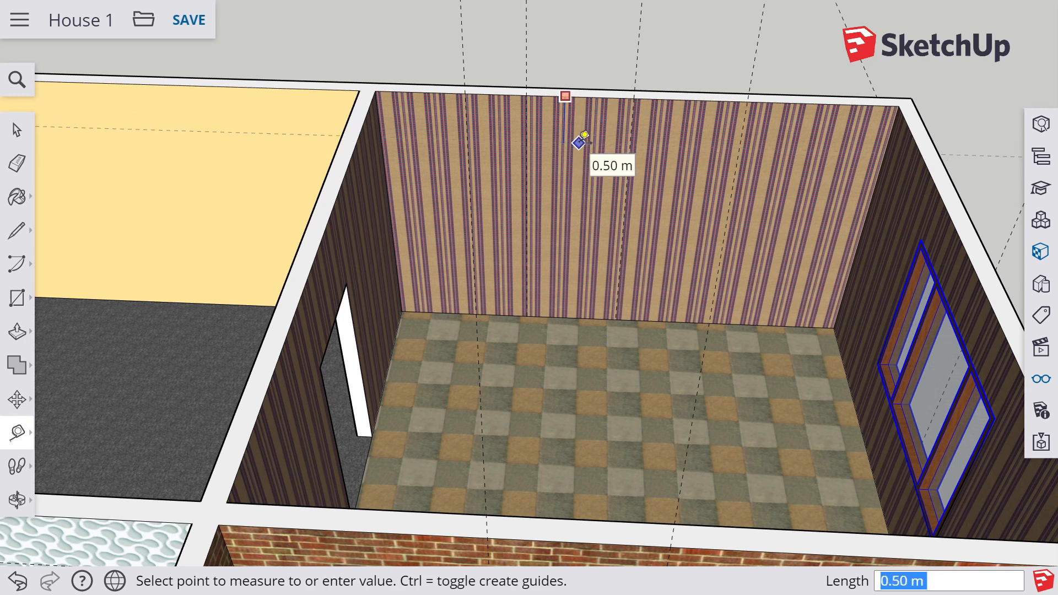
type(".5")
key("Return")
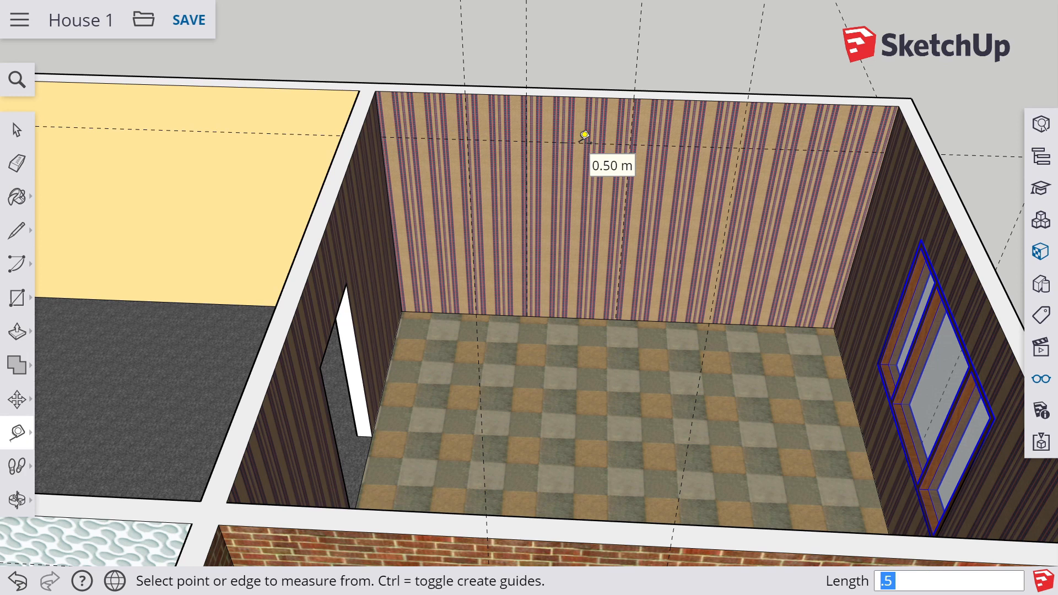
Step: Draw a 2 m by 1.5 m rectangle from the guides' intersection and push it 0.15 m through the wall to cut an opening
key("r")
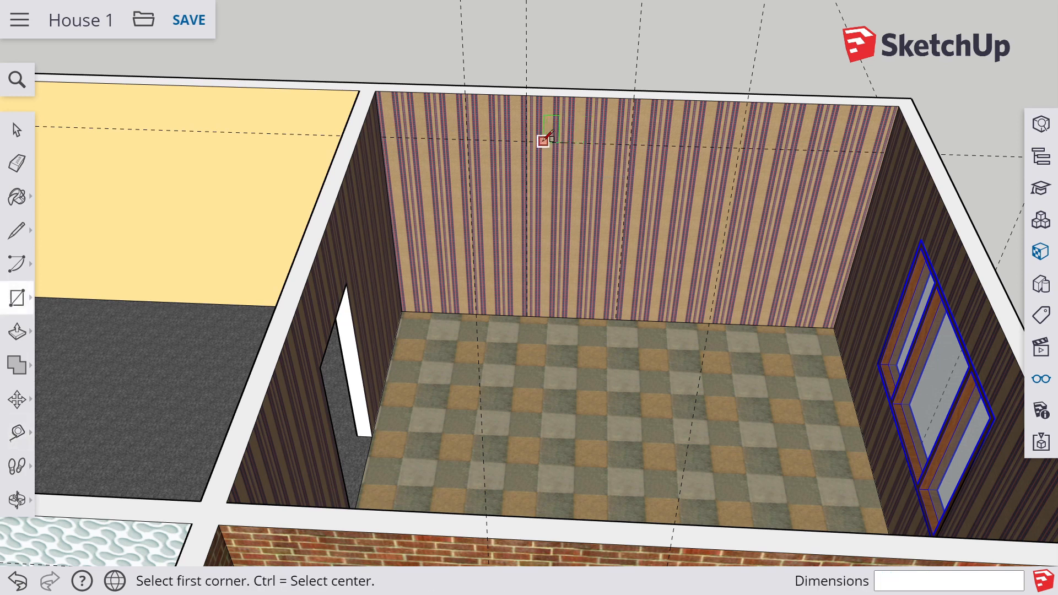
left_click(527, 141)
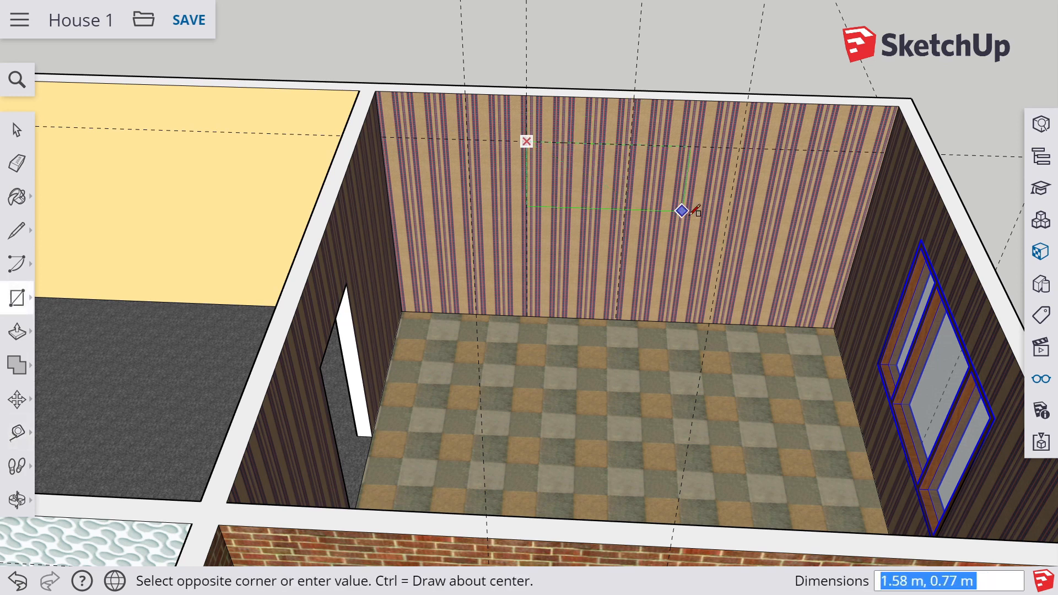
type("2,1.5")
key("Return")
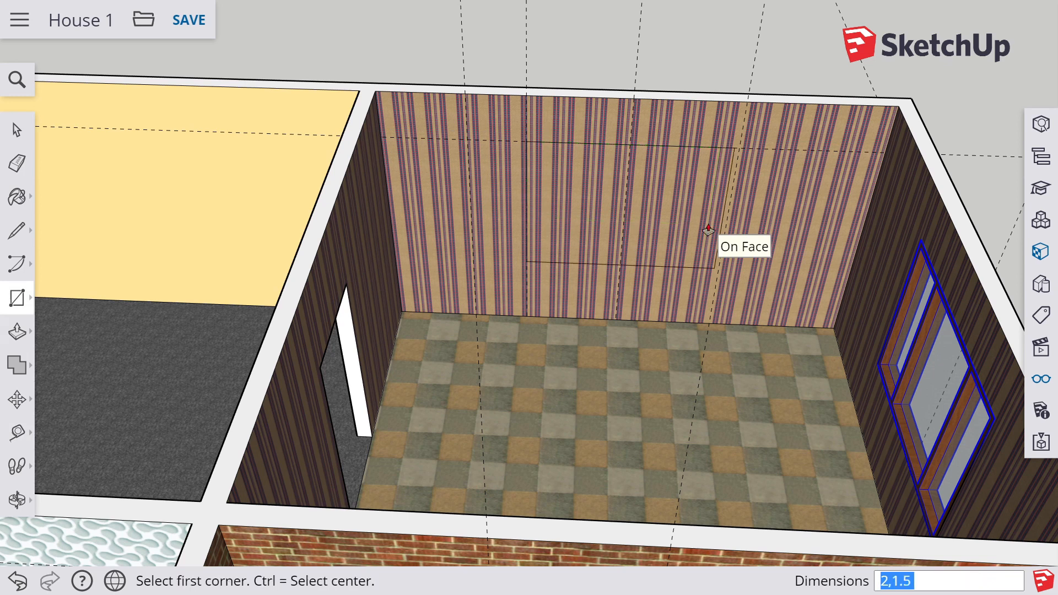
key("p")
left_click(680, 220)
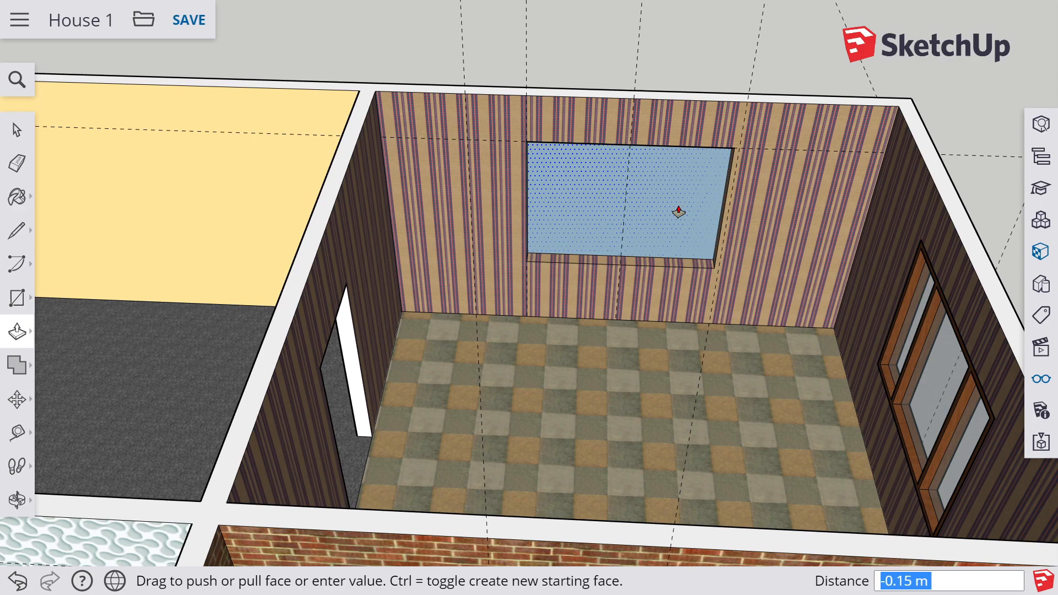
left_click(678, 212)
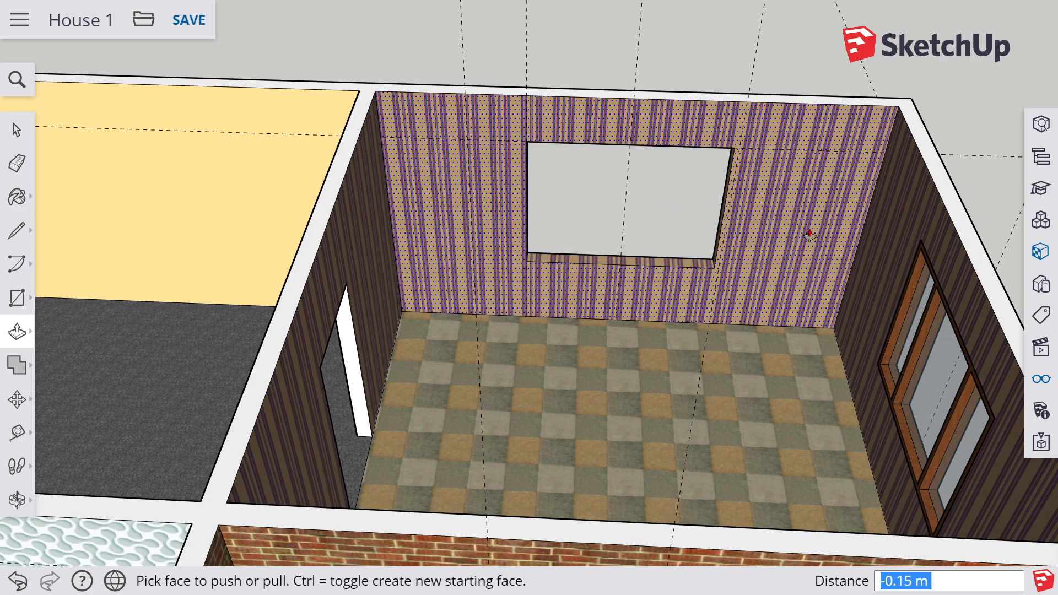
Step: Copy the end wall's window group from its lower-left front corner onto the new opening's lower-left outer corner, about 3.84 m away
key("o")
left_click_drag(808, 234, 348, 234)
scroll(262, 278, "up", 5)
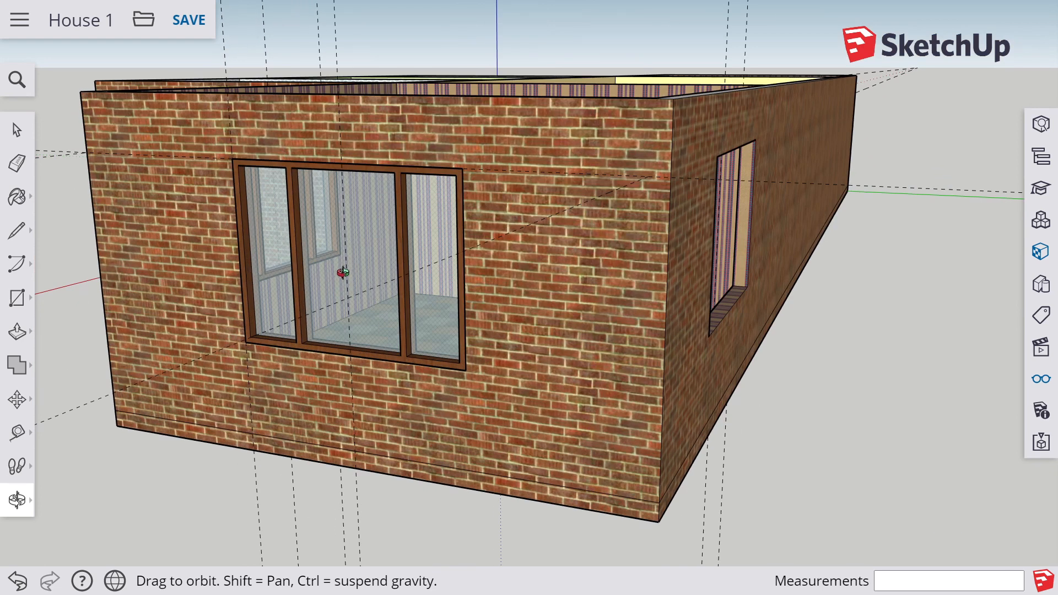
key("space")
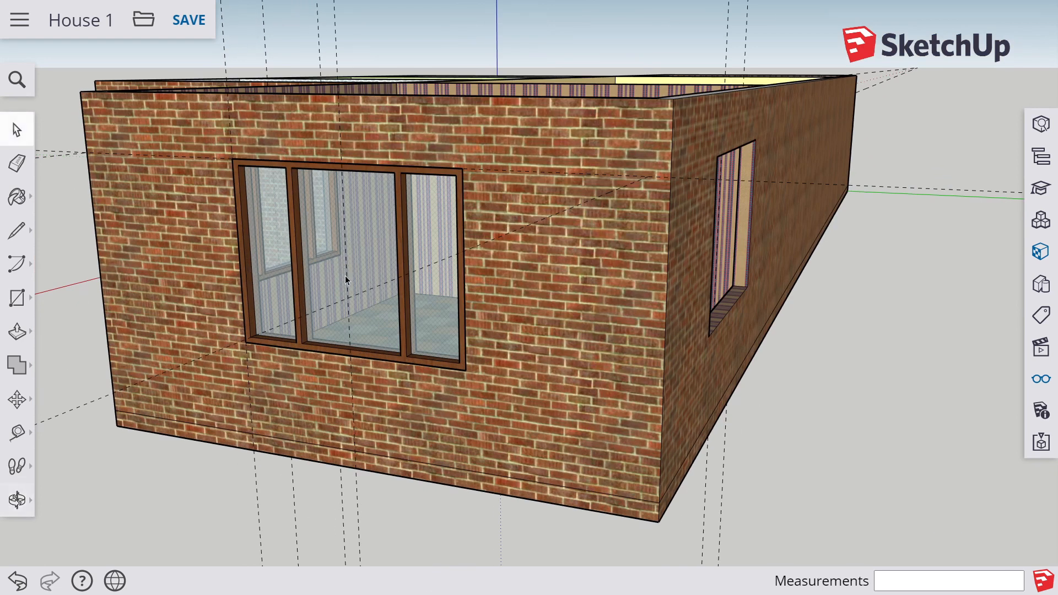
left_click(346, 280)
scroll(464, 344, "up", 2)
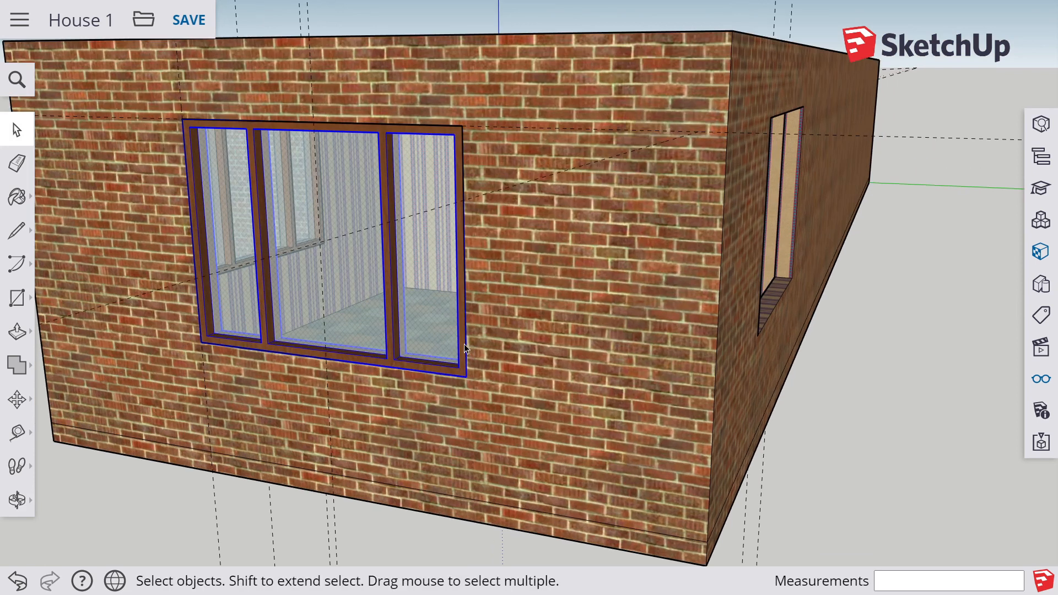
key("m")
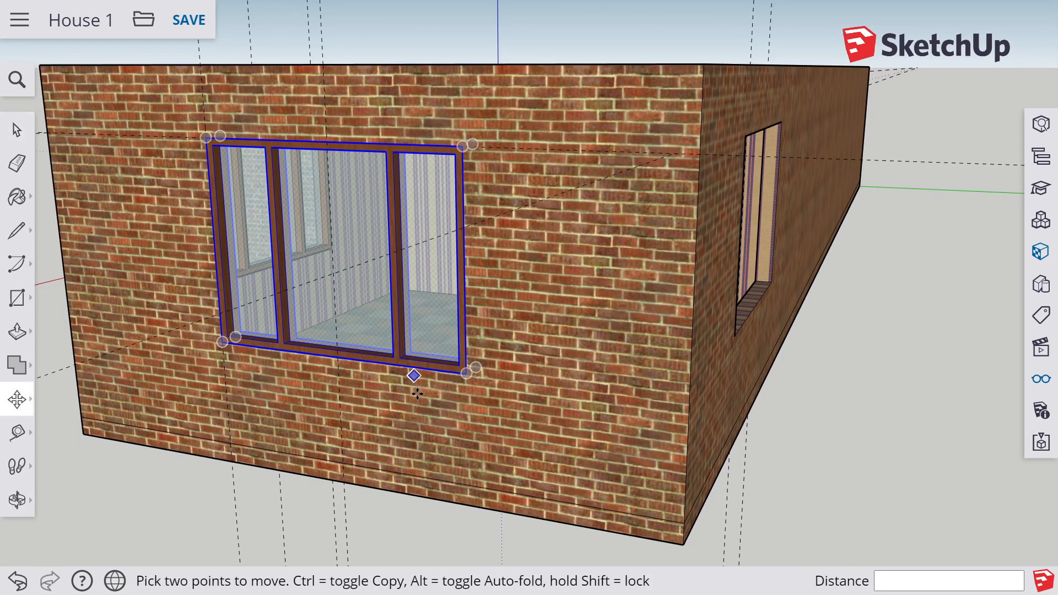
left_click(222, 343)
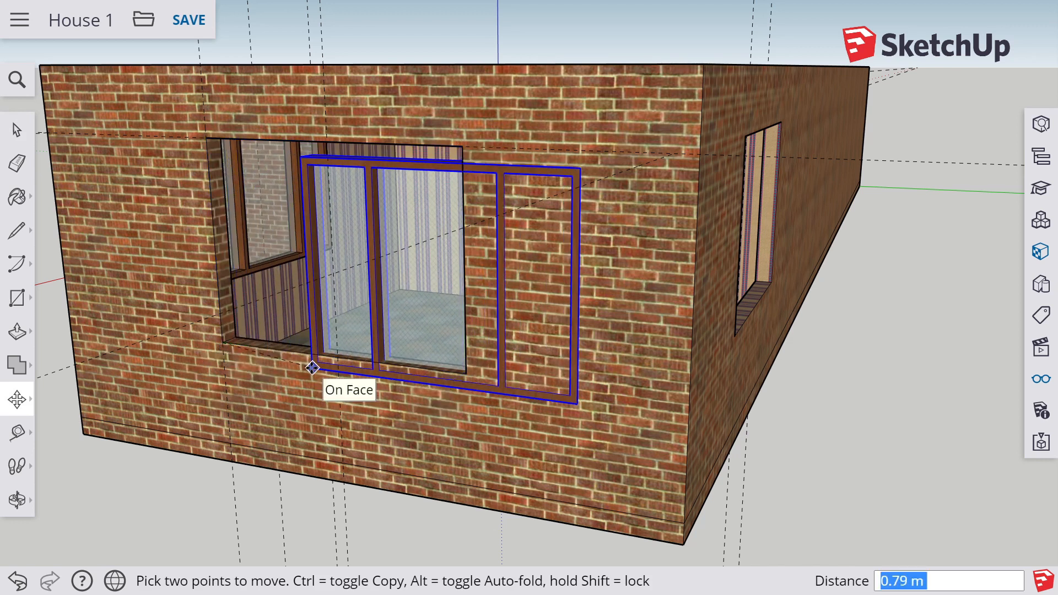
key("ctrl")
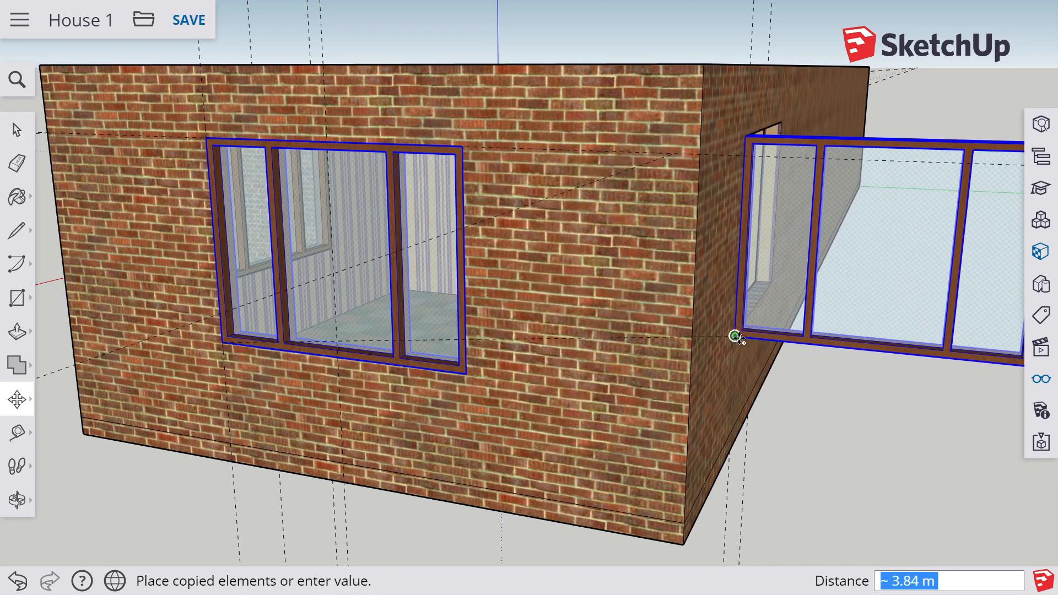
left_click(735, 336)
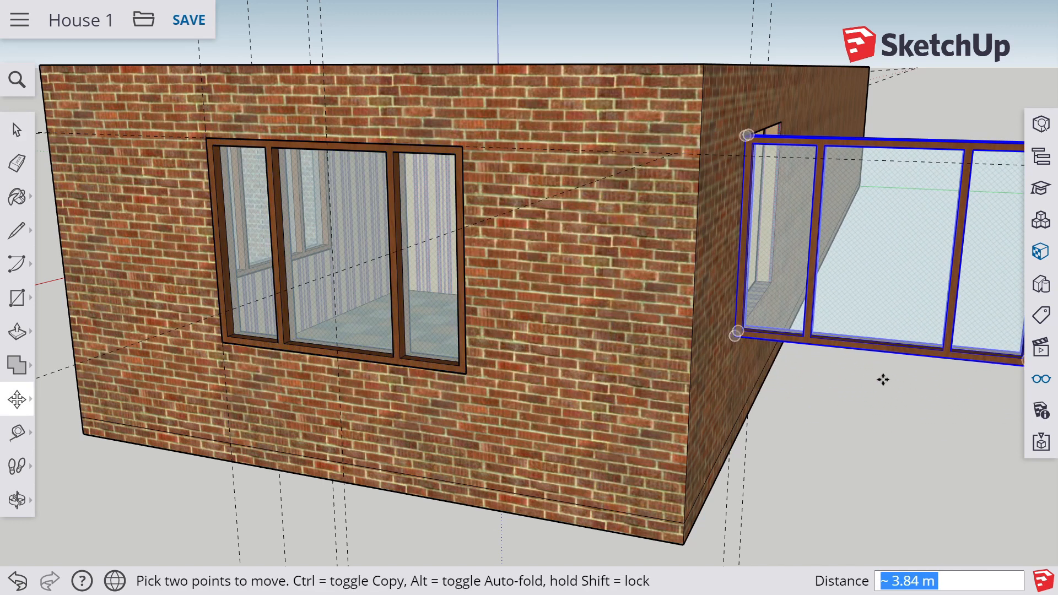
Step: Rotate the copied window group 90° about the vertical axis at its lower-left front corner so it fits into the side wall's opening
middle_click_drag(867, 379, 657, 389)
type("w")
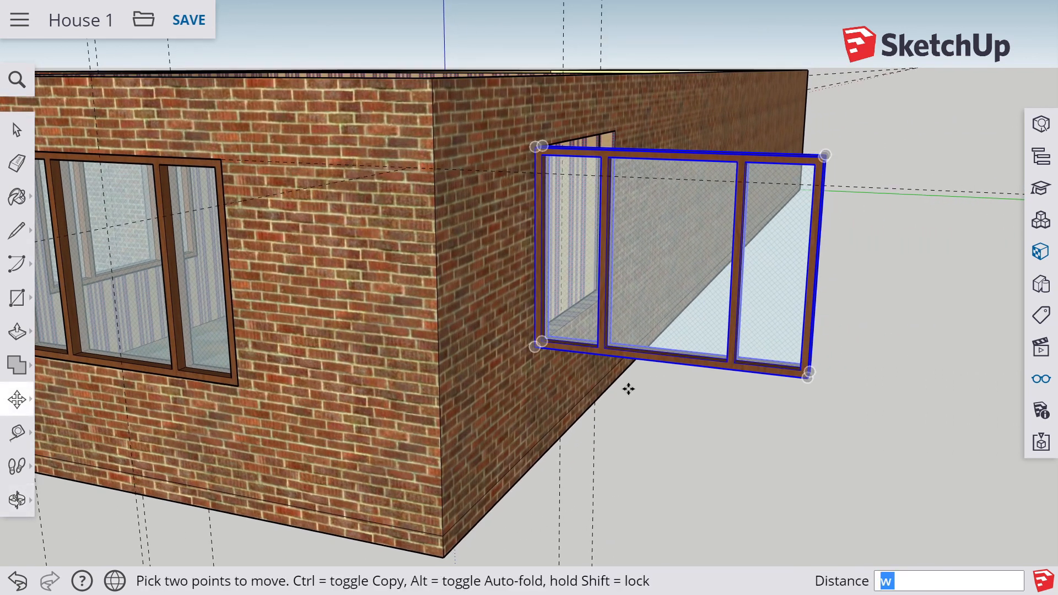
type("q")
scroll(597, 373, "up", 3)
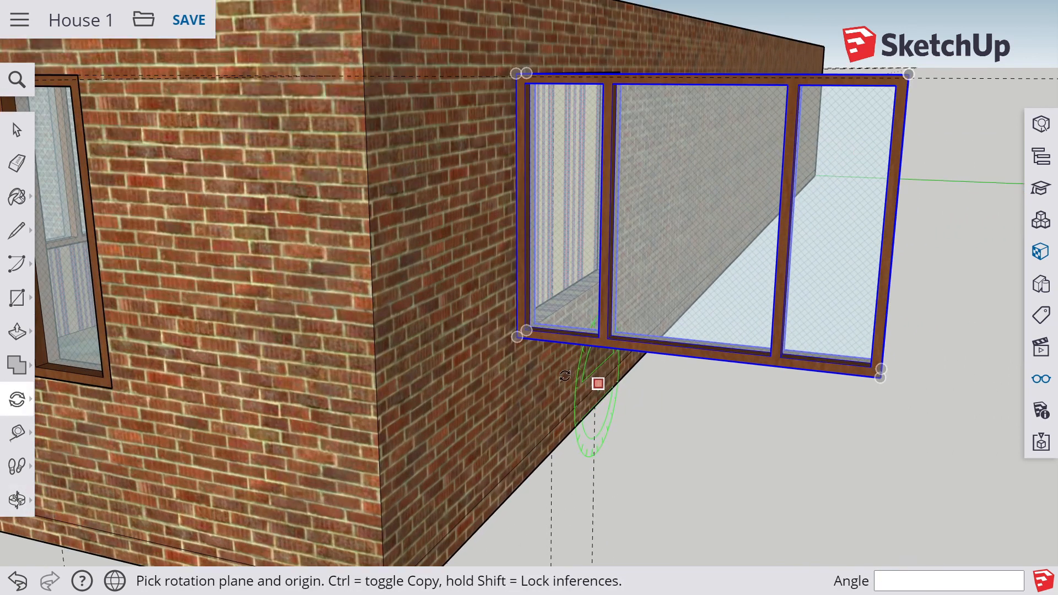
left_click(517, 337)
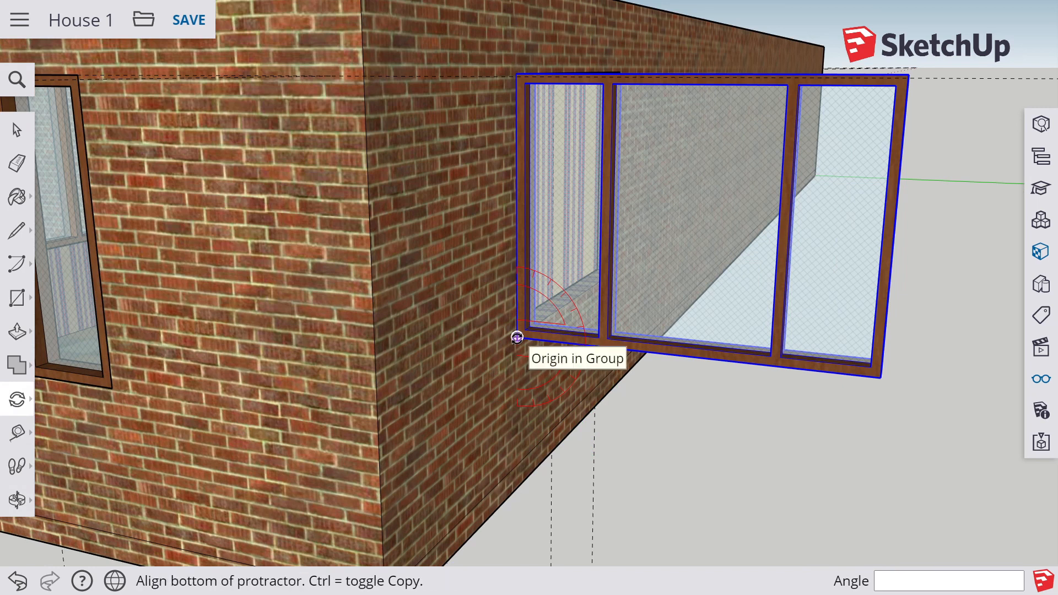
key("Escape")
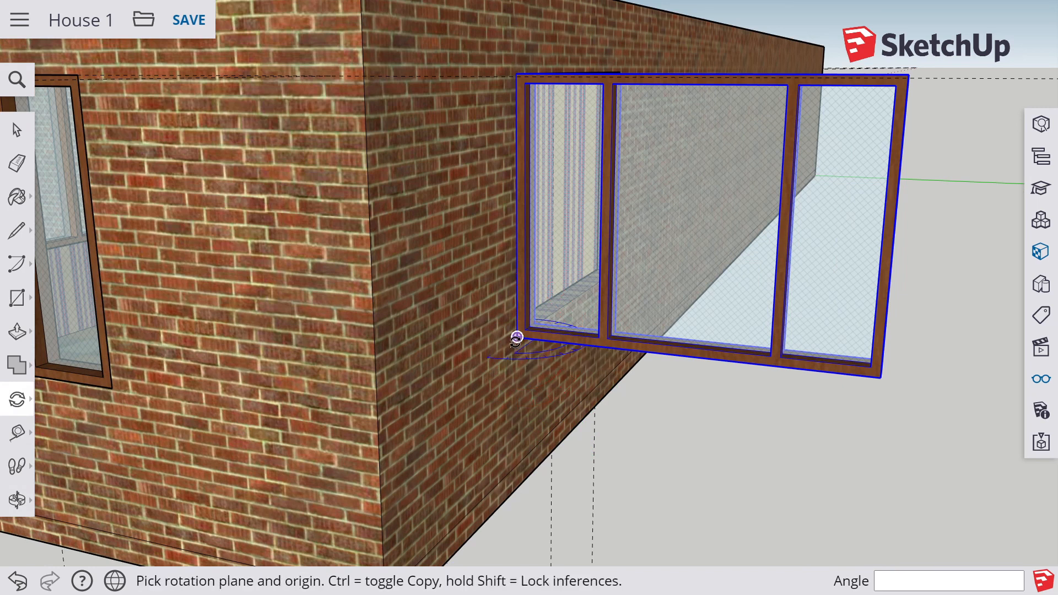
left_click(516, 337)
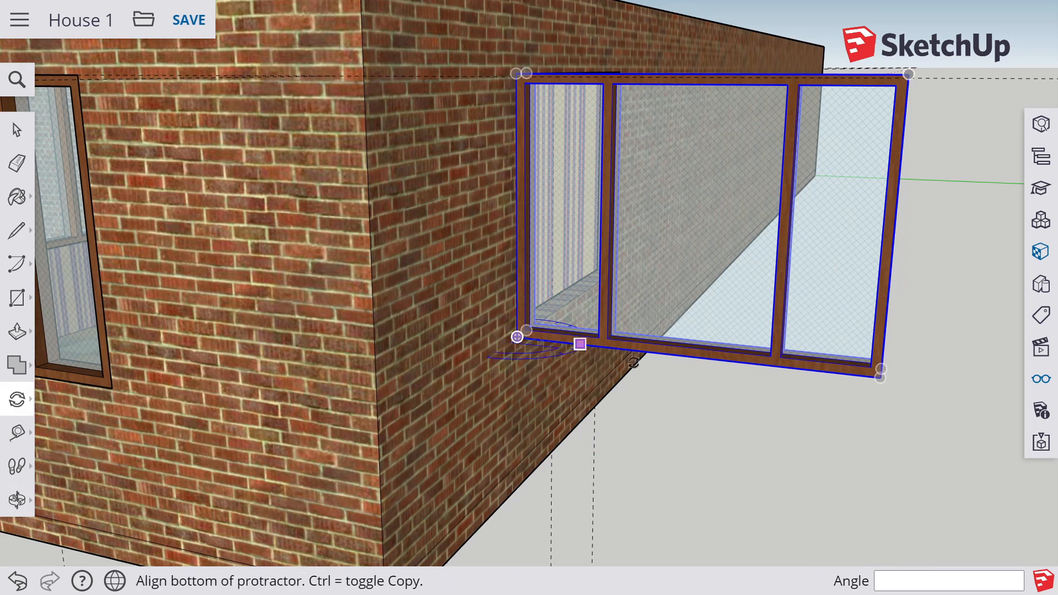
left_click(880, 379)
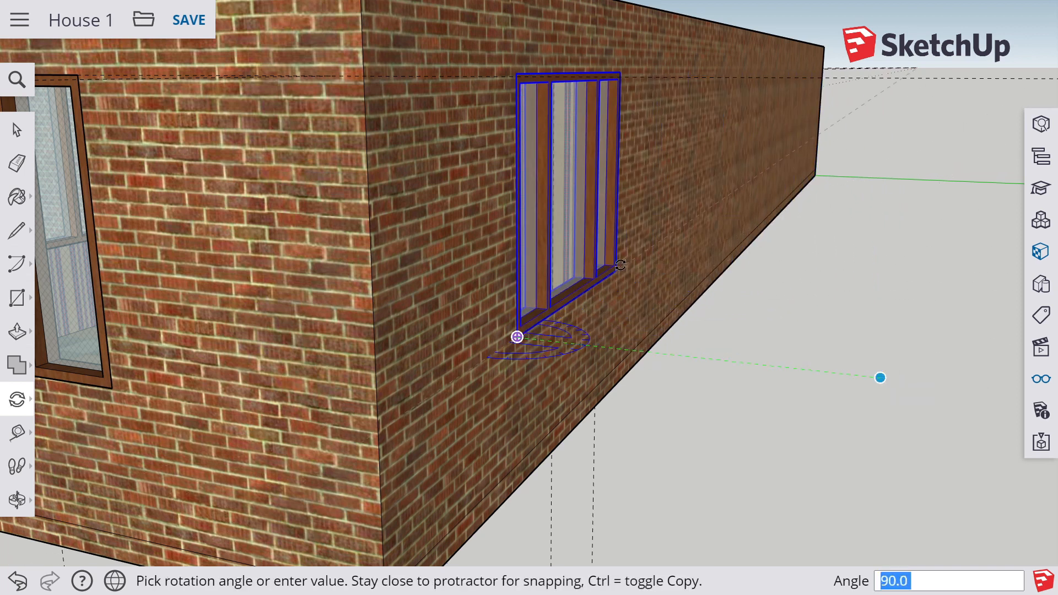
left_click(613, 266)
scroll(698, 283, "down", 4)
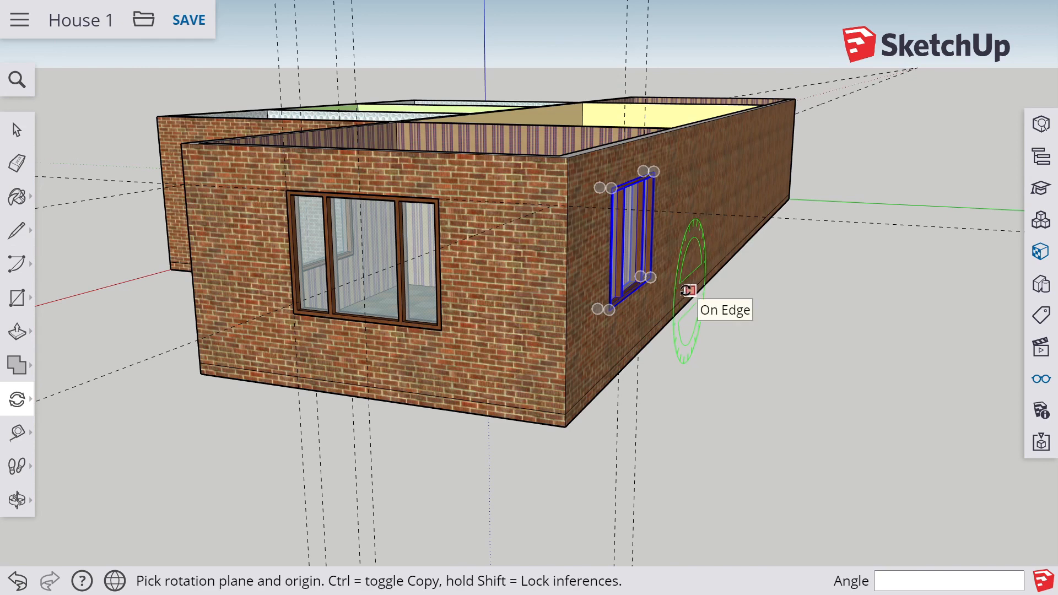
Step: Open the front wall's window group to the right of the doorway for editing
key("o")
left_click_drag(744, 276, 434, 282)
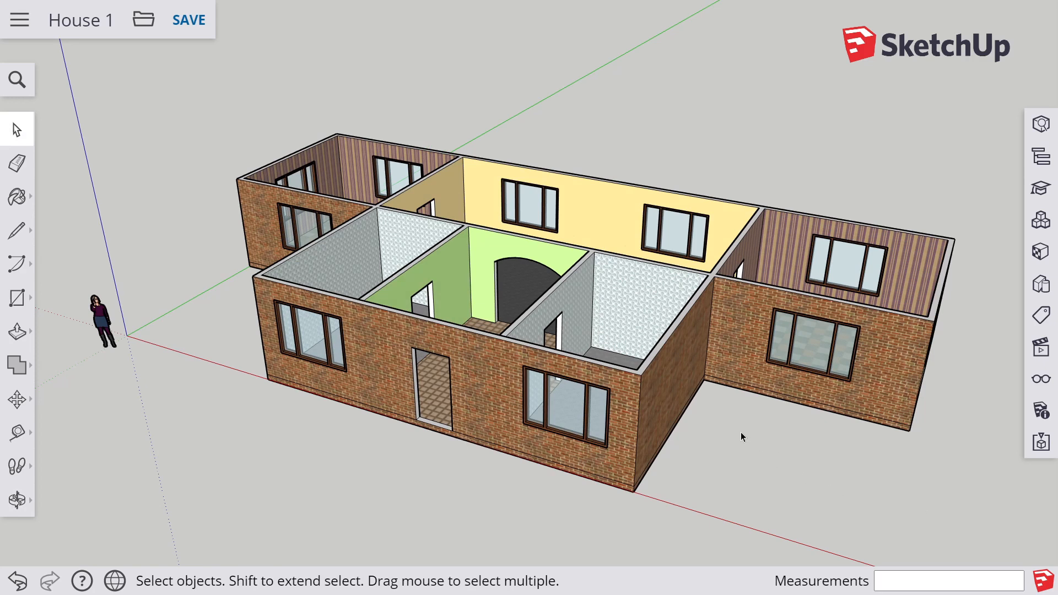
scroll(566, 450, "up", 5)
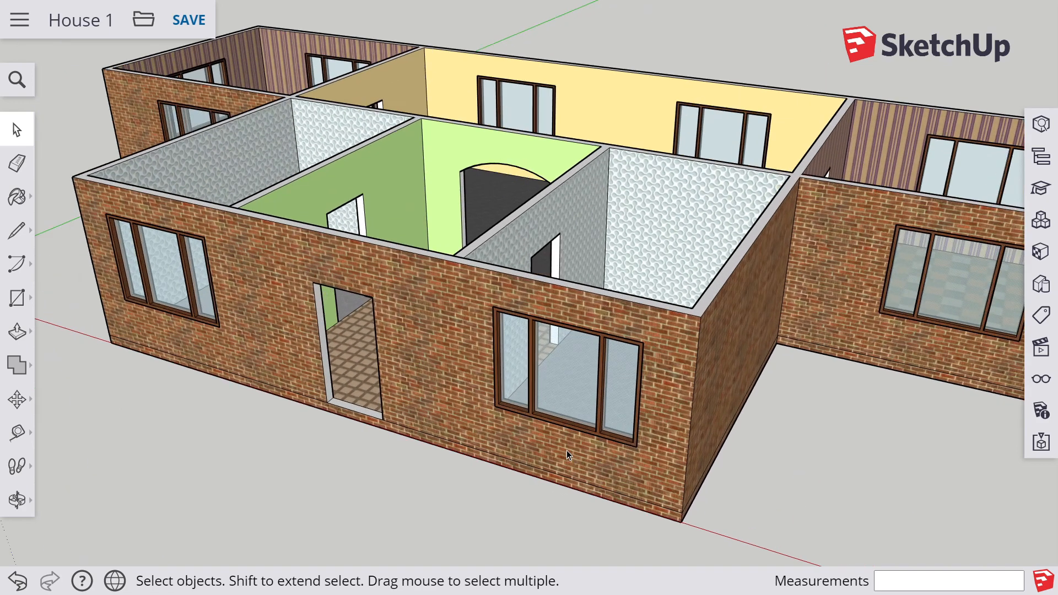
middle_click_drag(566, 450, 598, 399)
scroll(594, 374, "up", 2)
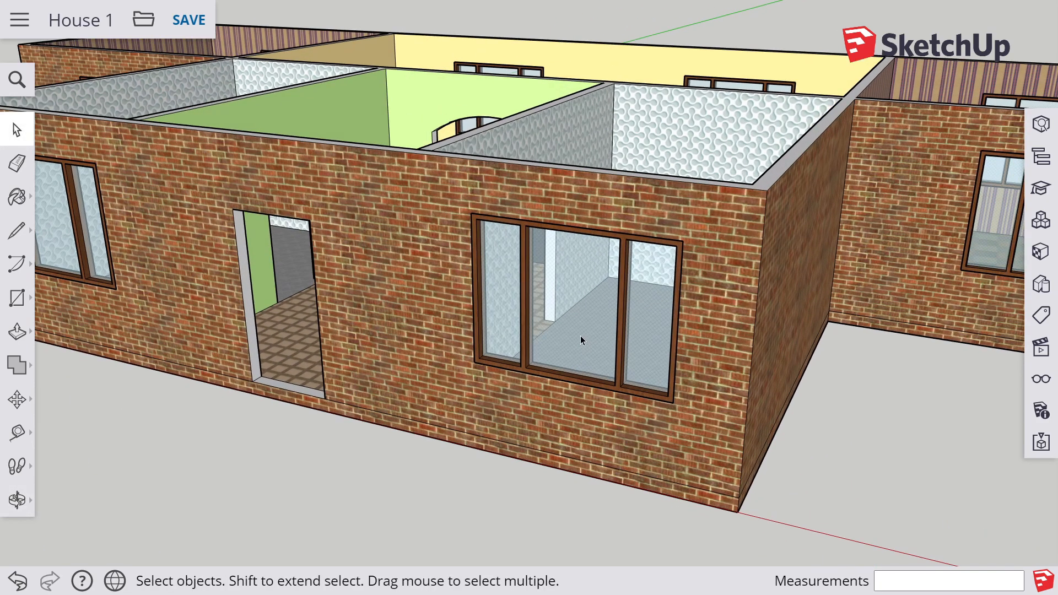
scroll(574, 330, "up", 2)
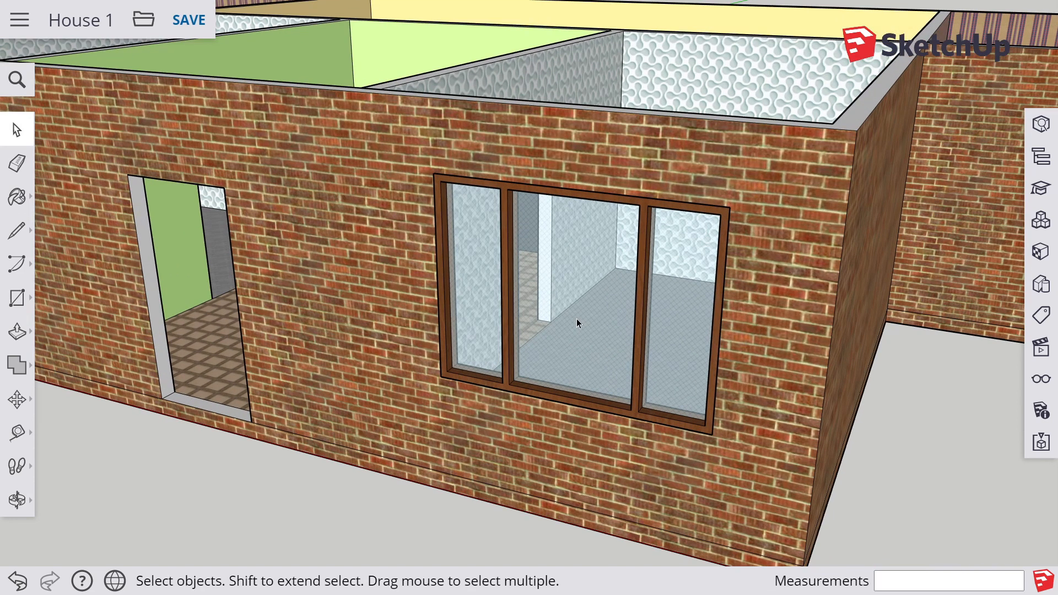
double_click(576, 319)
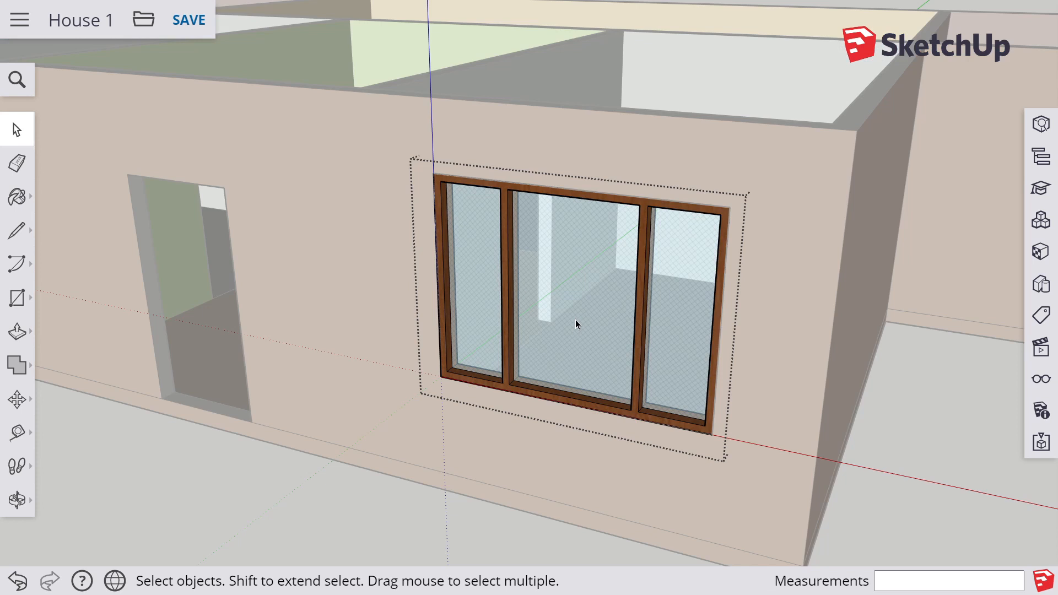
Step: Paint the three glass panes of the opened window group with the Blinds Vertical Pattern material from Window Coverings
left_click(469, 306)
left_click(626, 354)
key("b")
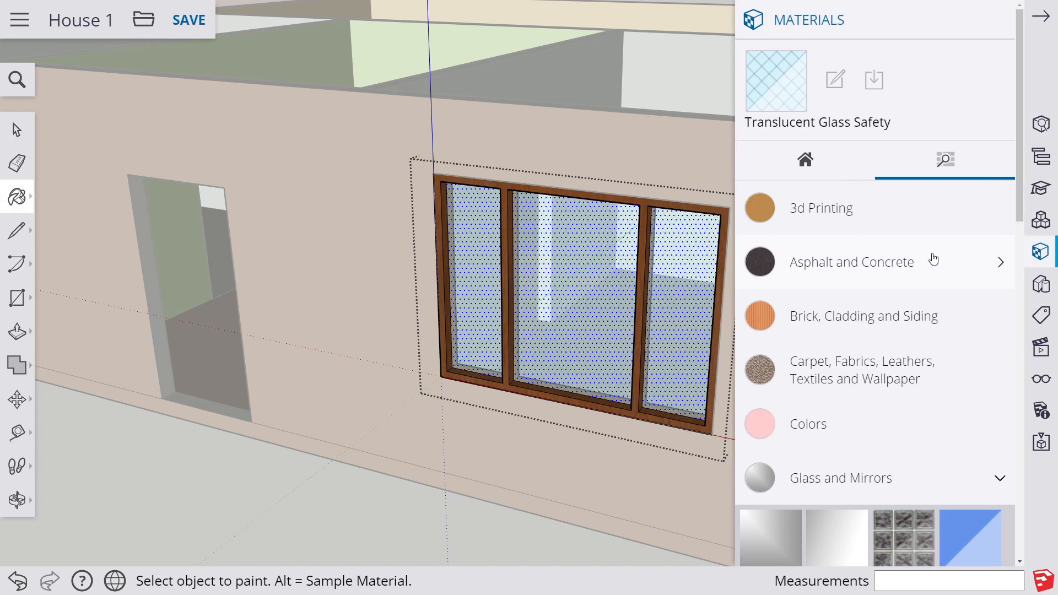
scroll(841, 411, "down", 1)
scroll(842, 397, "down", 1)
left_click(843, 375)
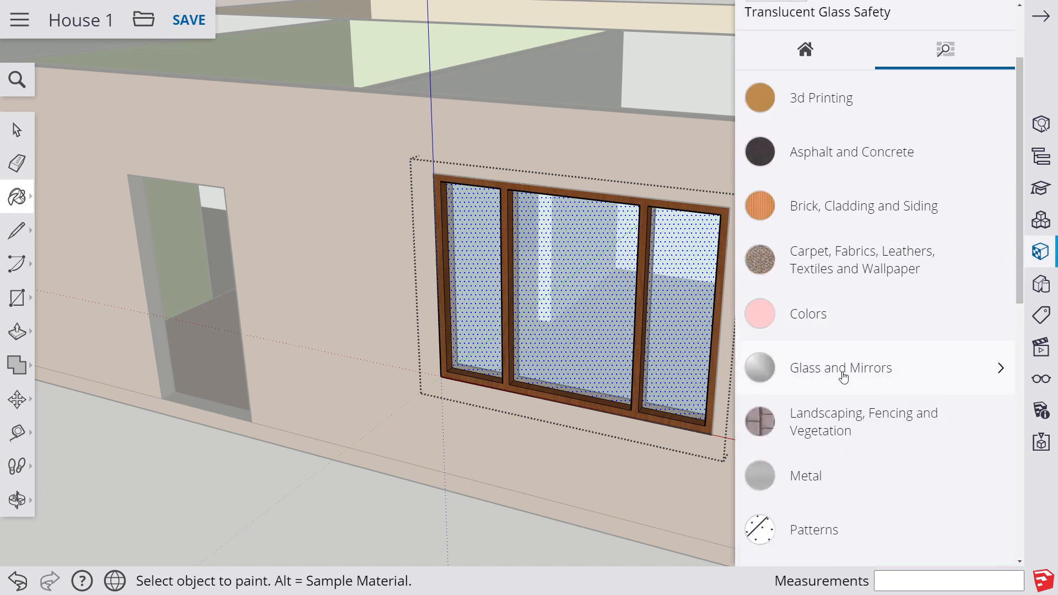
scroll(843, 375, "down", 7)
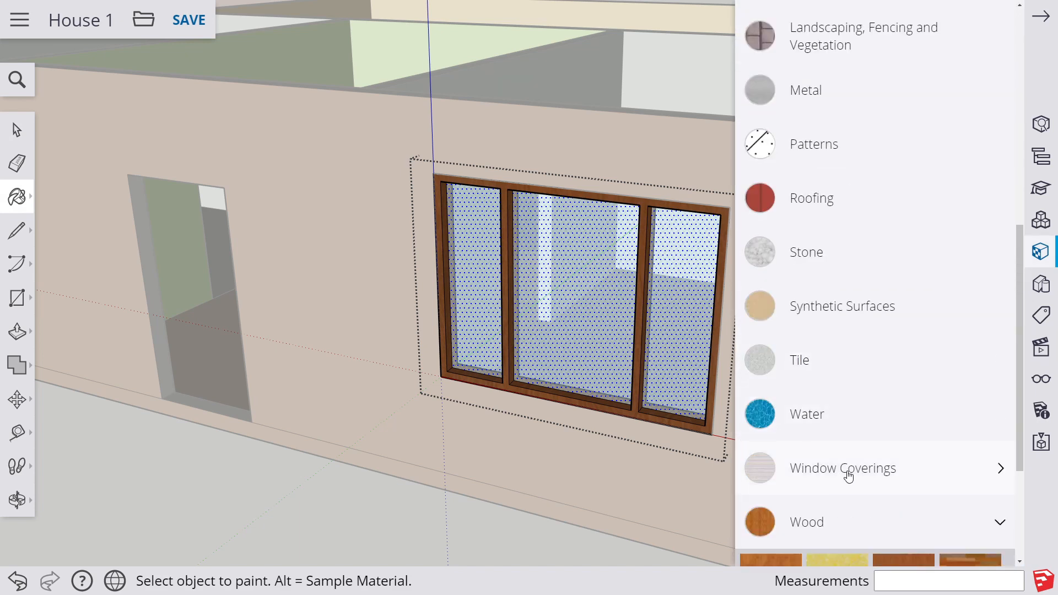
left_click(849, 476)
scroll(846, 474, "down", 5)
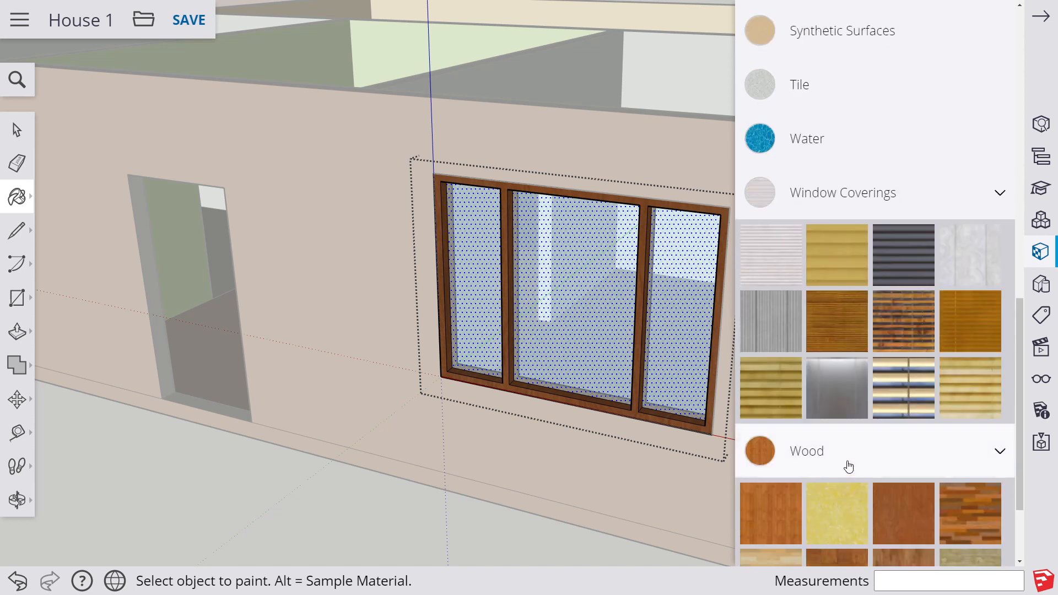
left_click(964, 265)
left_click(689, 312)
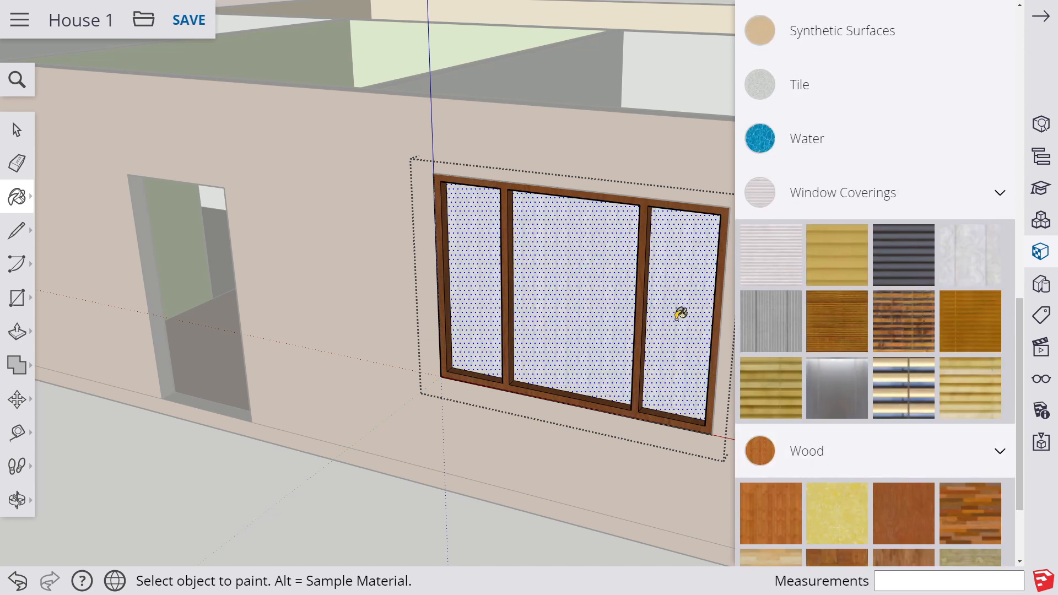
Step: Finish editing the window group and close the materials library to leave the whole house in view
mouse_move(647, 300)
middle_mouse_down()
mouse_move(619, 312)
mouse_move(477, 248)
mouse_move(228, 318)
mouse_move(465, 213)
mouse_move(241, 276)
mouse_move(286, 217)
middle_mouse_up()
middle_click_drag(238, 165, 523, 192)
key("space")
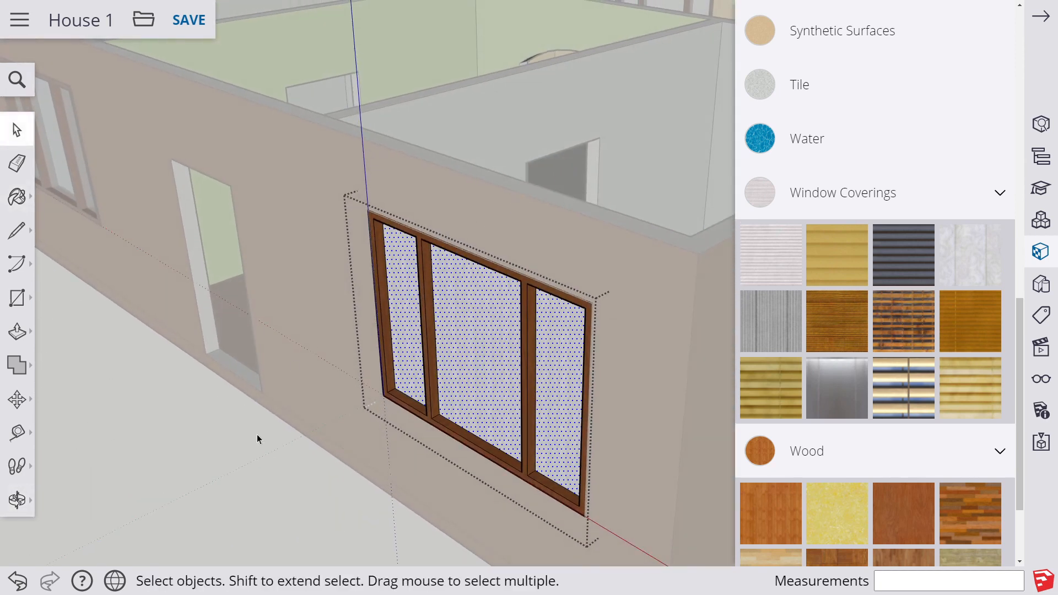
left_click(255, 477)
scroll(286, 368, "down", 5)
middle_click_drag(298, 340, 524, 273)
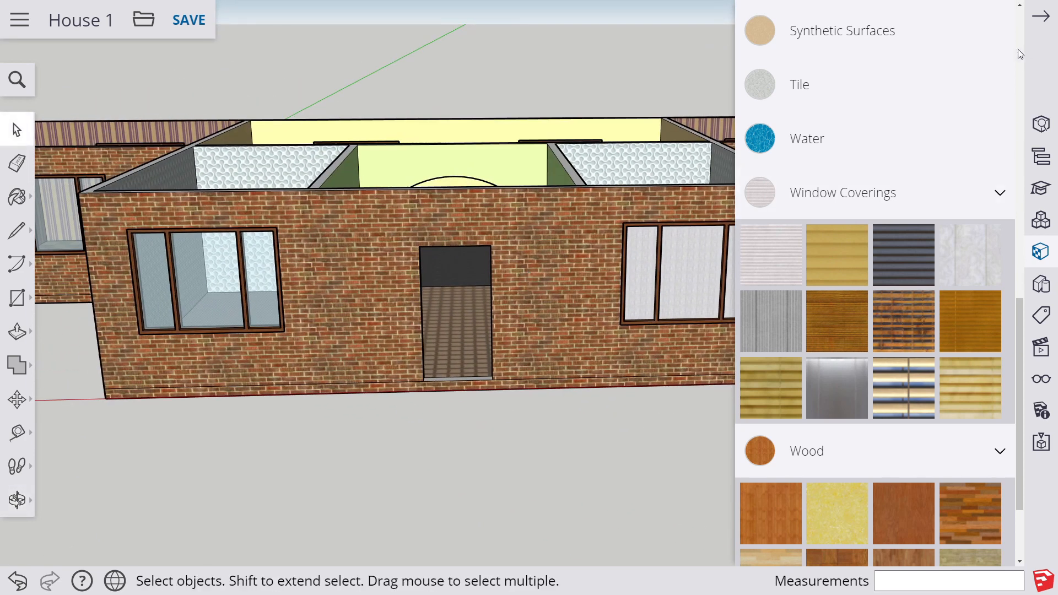
left_click(1041, 18)
middle_click_drag(840, 219, 667, 251)
middle_click_drag(670, 210, 659, 221)
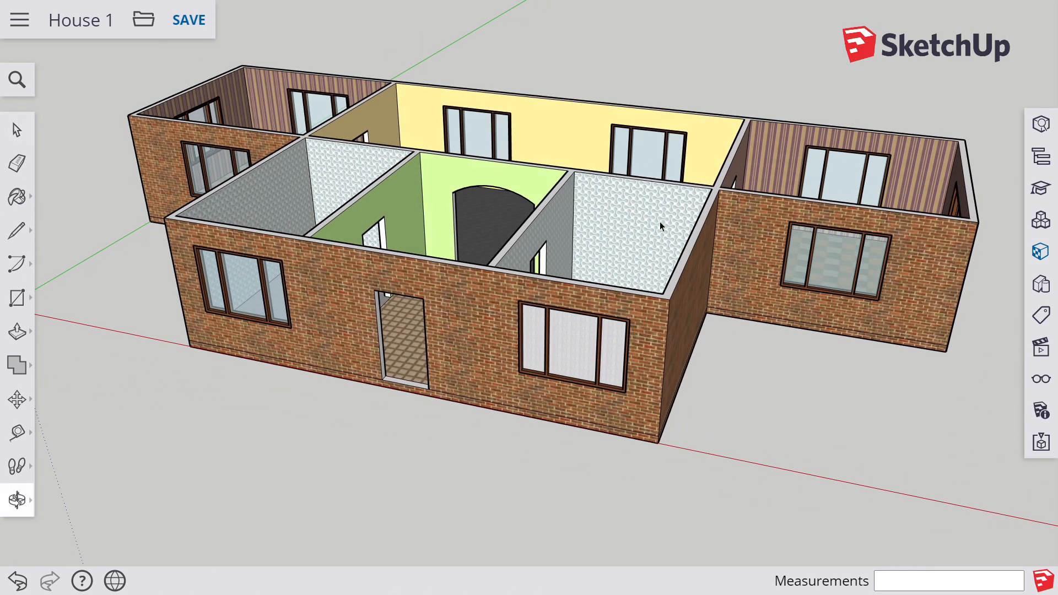
Step: Search the 3D Warehouse for "chair" and place the light grey armchair on the dark floor beyond the arched opening
left_click(1041, 221)
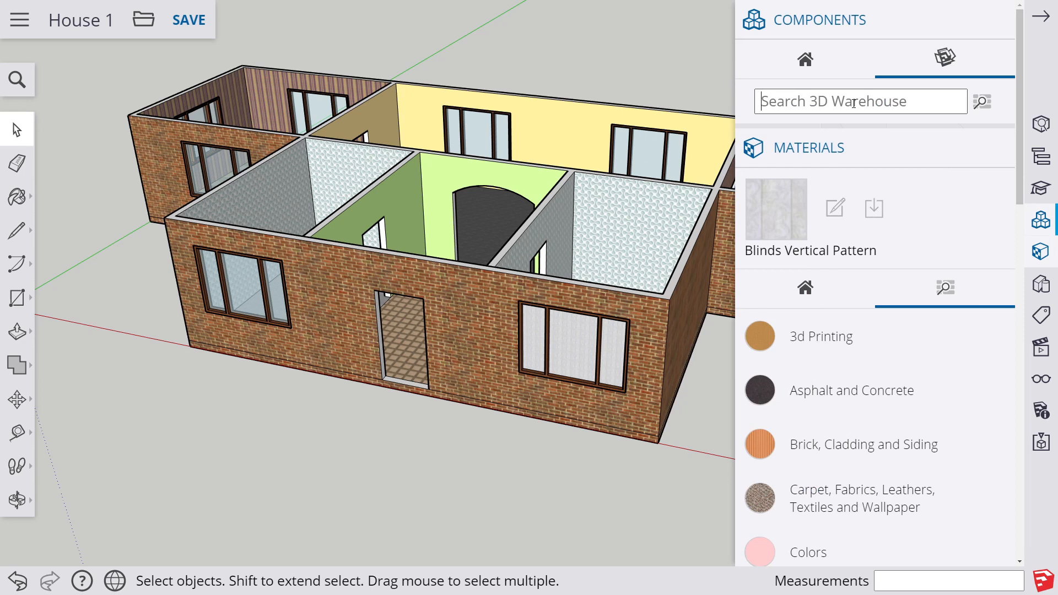
type("chair")
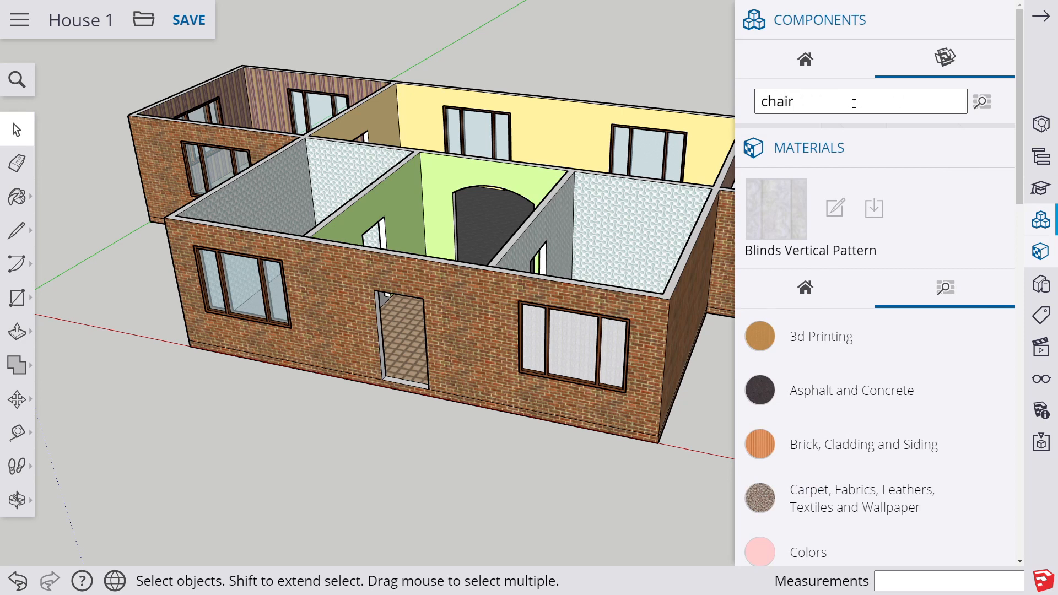
key("Return")
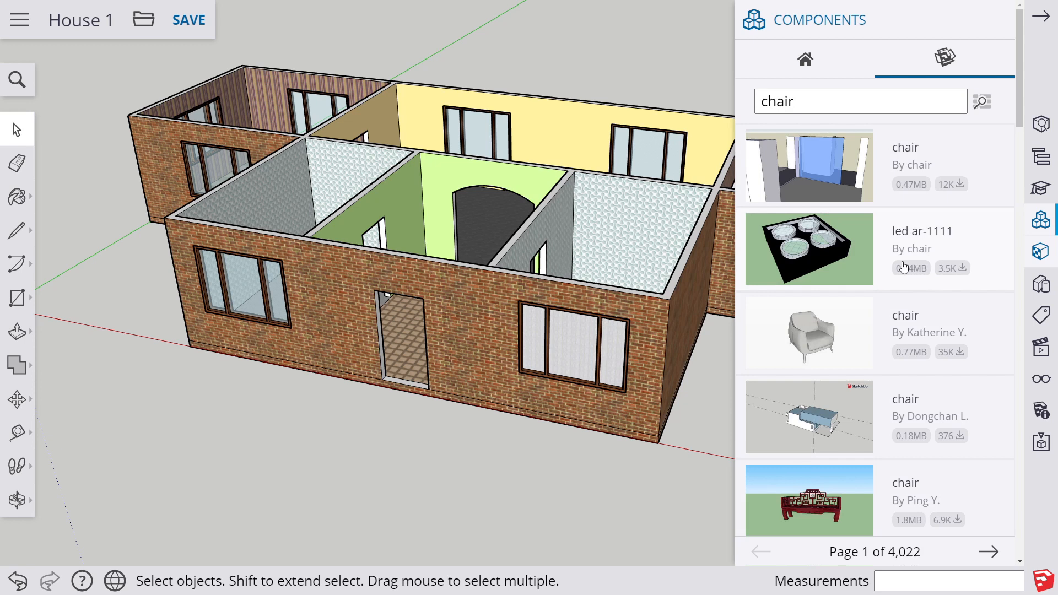
scroll(904, 358, "down", 2)
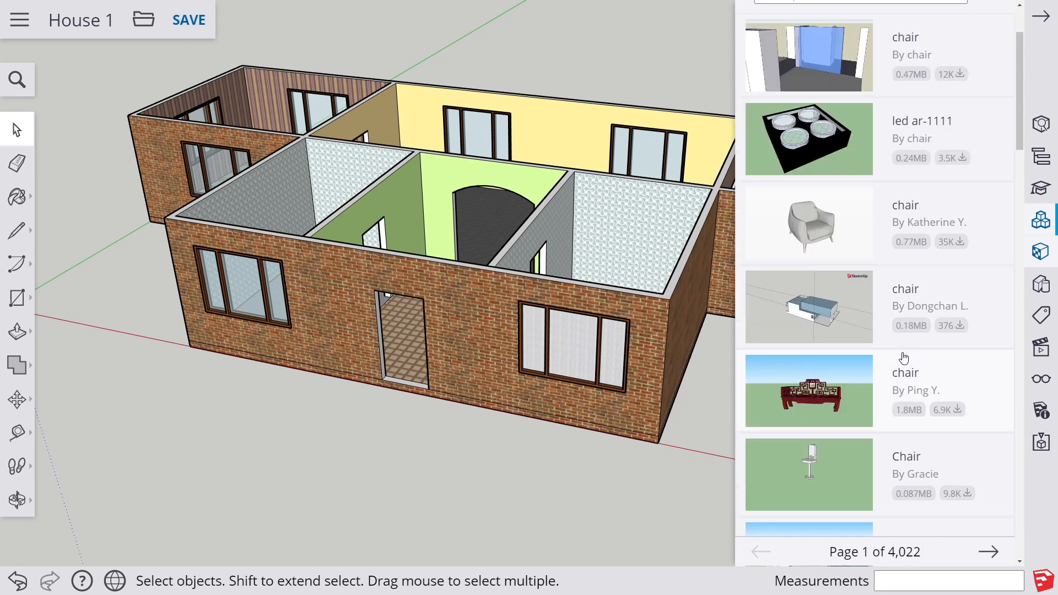
scroll(903, 359, "up", 1)
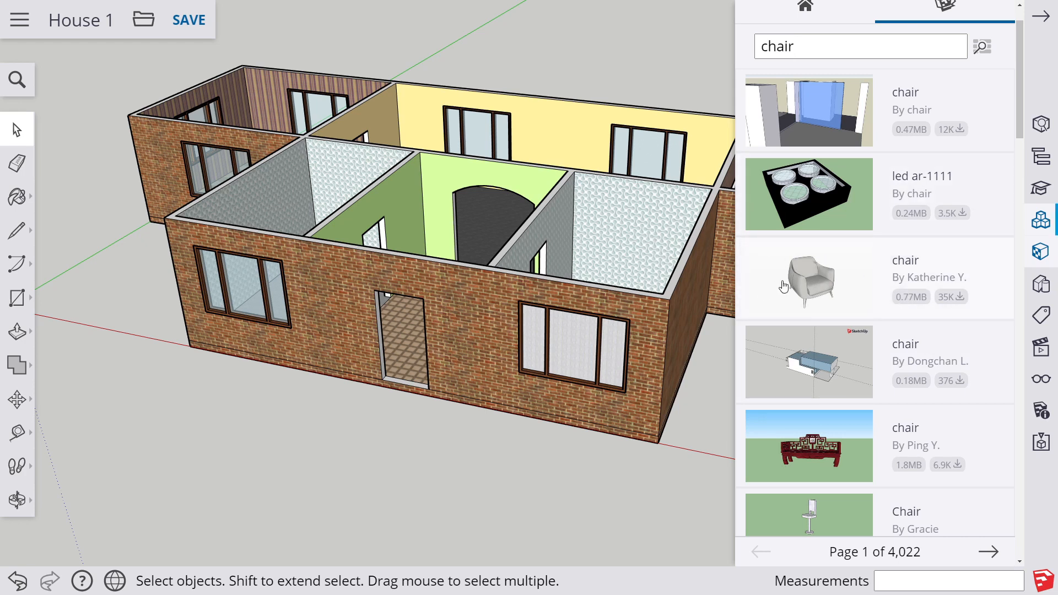
left_click(812, 281)
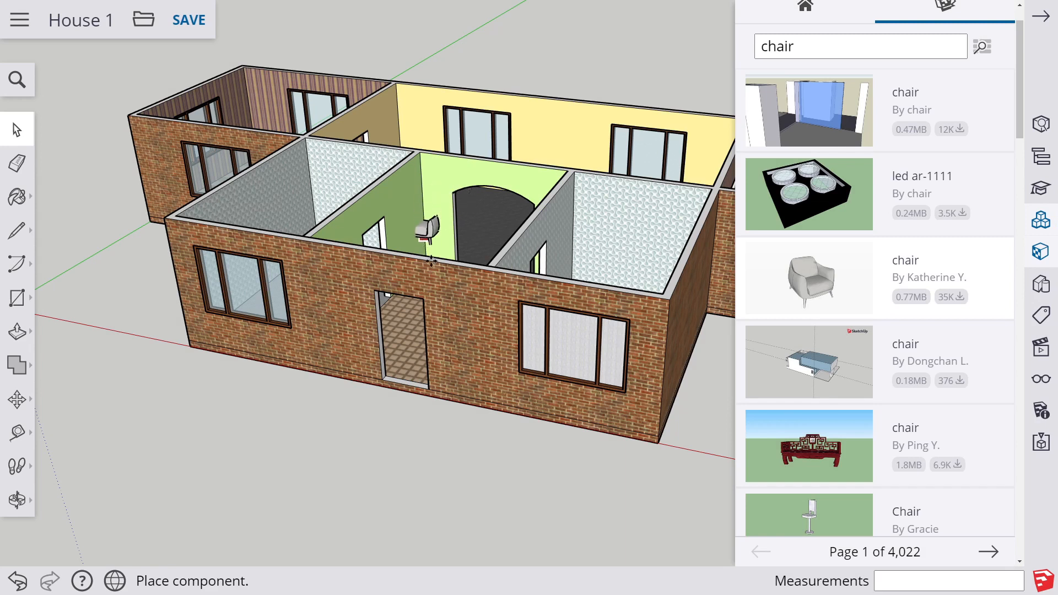
left_click(484, 226)
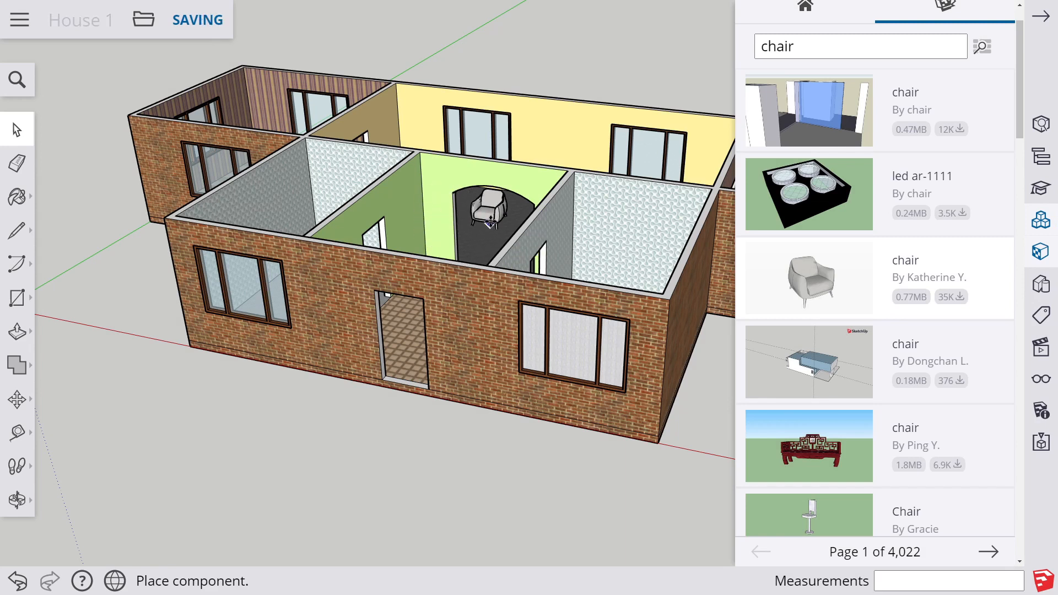
Step: Move the armchair by a lower corner about 1.68 m across the dark floor toward the back wall with windows
key("m")
scroll(485, 220, "up", 5)
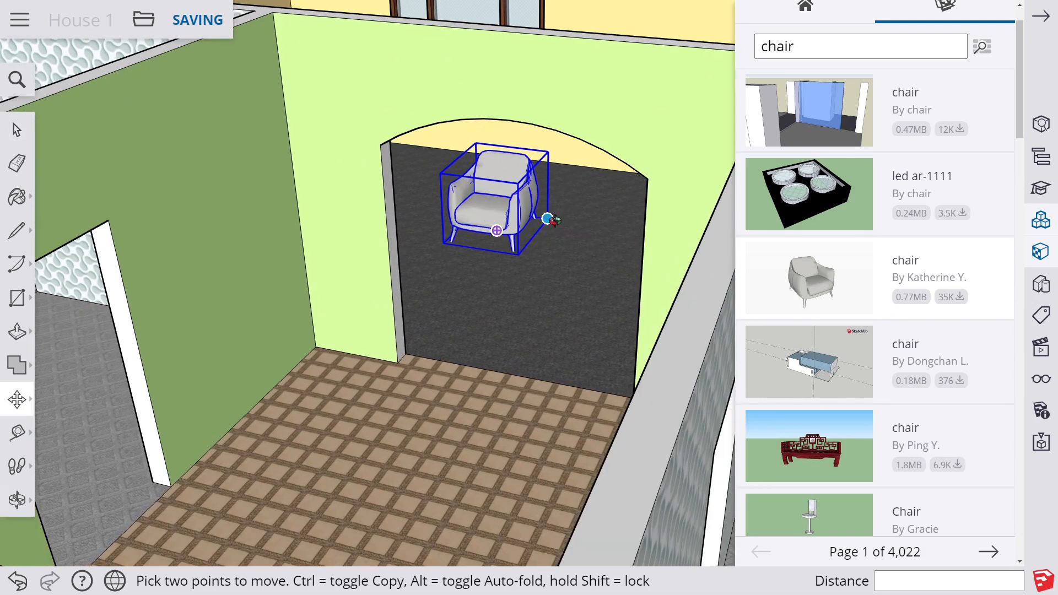
middle_click_drag(548, 217, 523, 270)
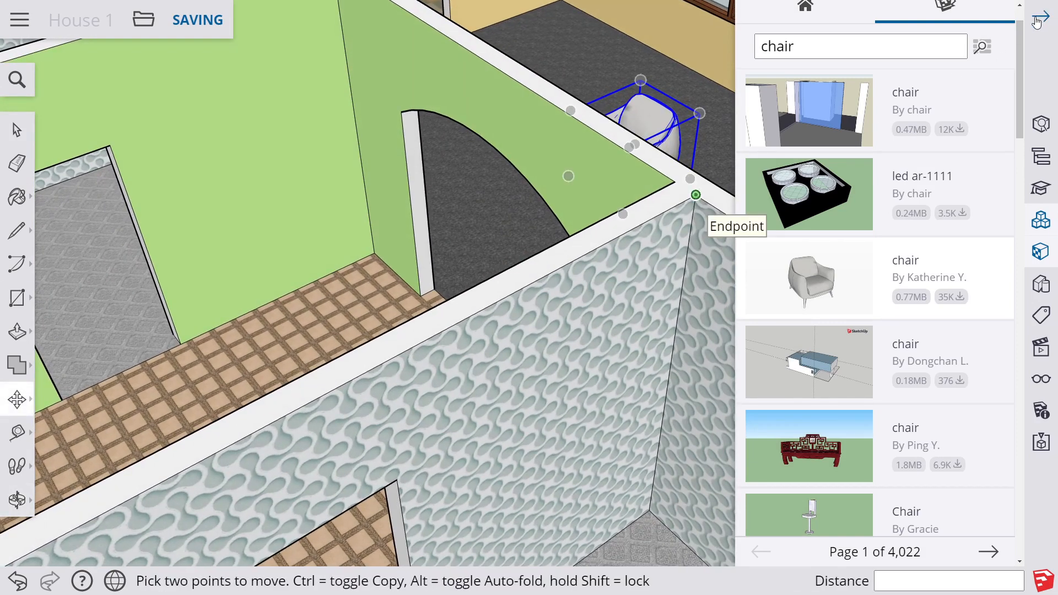
left_click(1041, 16)
scroll(828, 160, "up", 5)
middle_click_drag(768, 175, 672, 179)
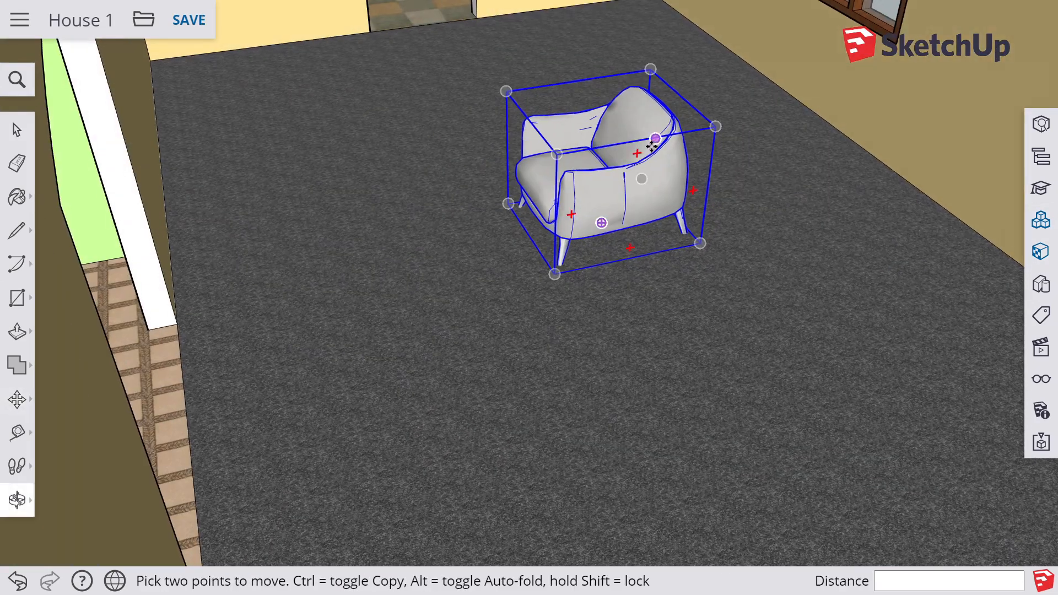
left_click(699, 243)
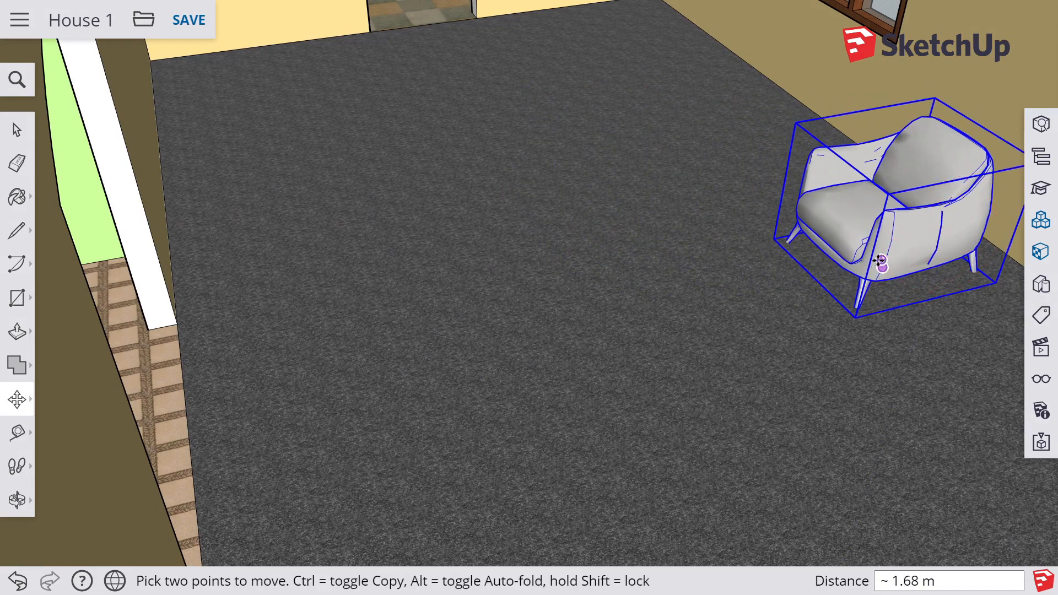
Step: Deselect the armchair and examine its placement in the large yellow room from outside the house
scroll(876, 259, "down", 5)
middle_click_drag(633, 247, 580, 201)
scroll(580, 201, "down", 8)
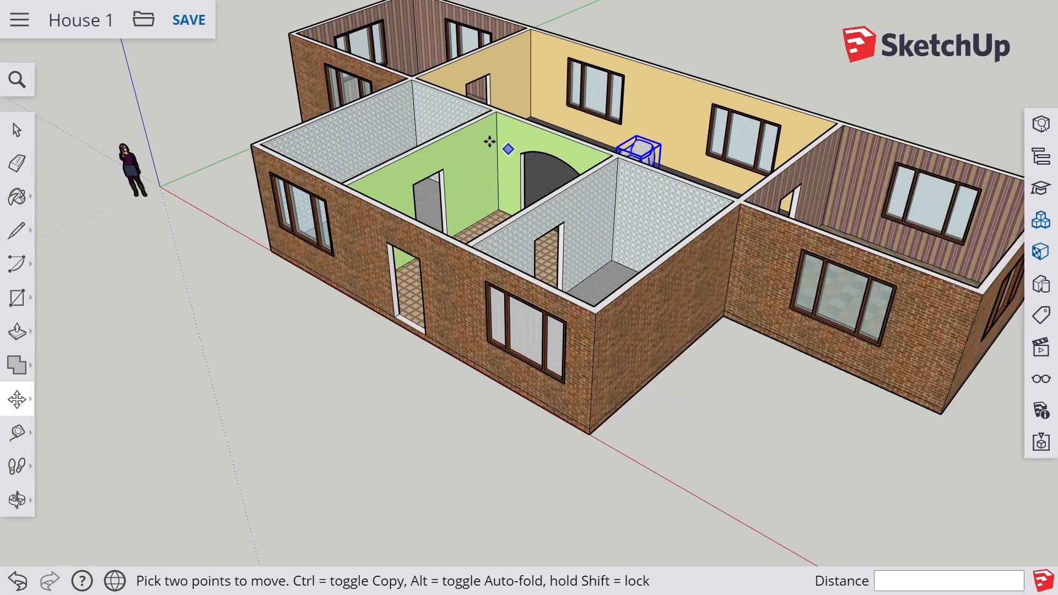
middle_click_drag(496, 142, 646, 226)
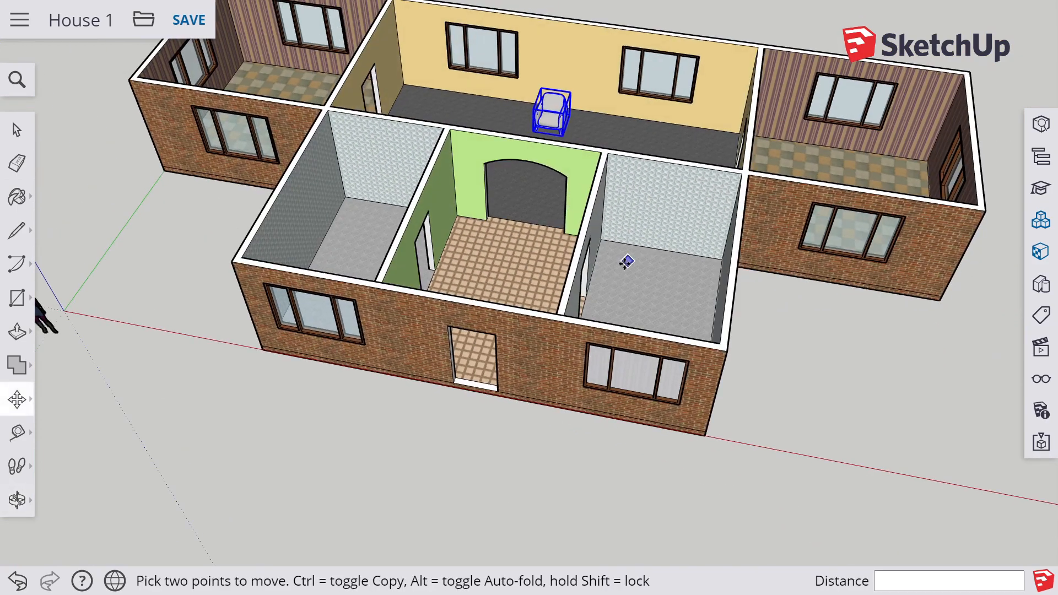
key("space")
left_click(775, 306)
mouse_move(729, 301)
middle_mouse_down()
mouse_move(606, 224)
mouse_move(489, 202)
middle_mouse_up()
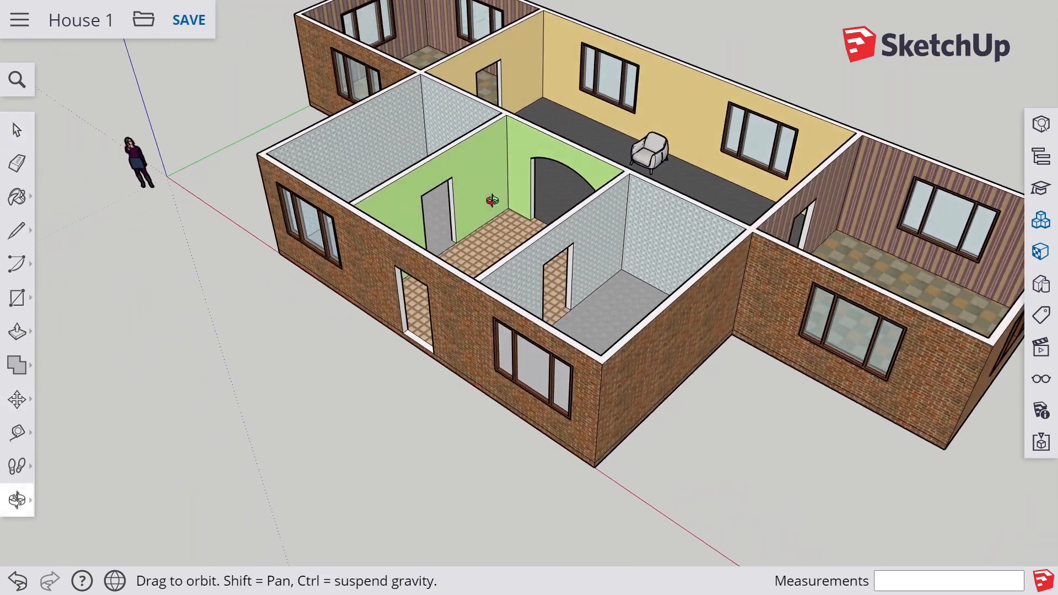